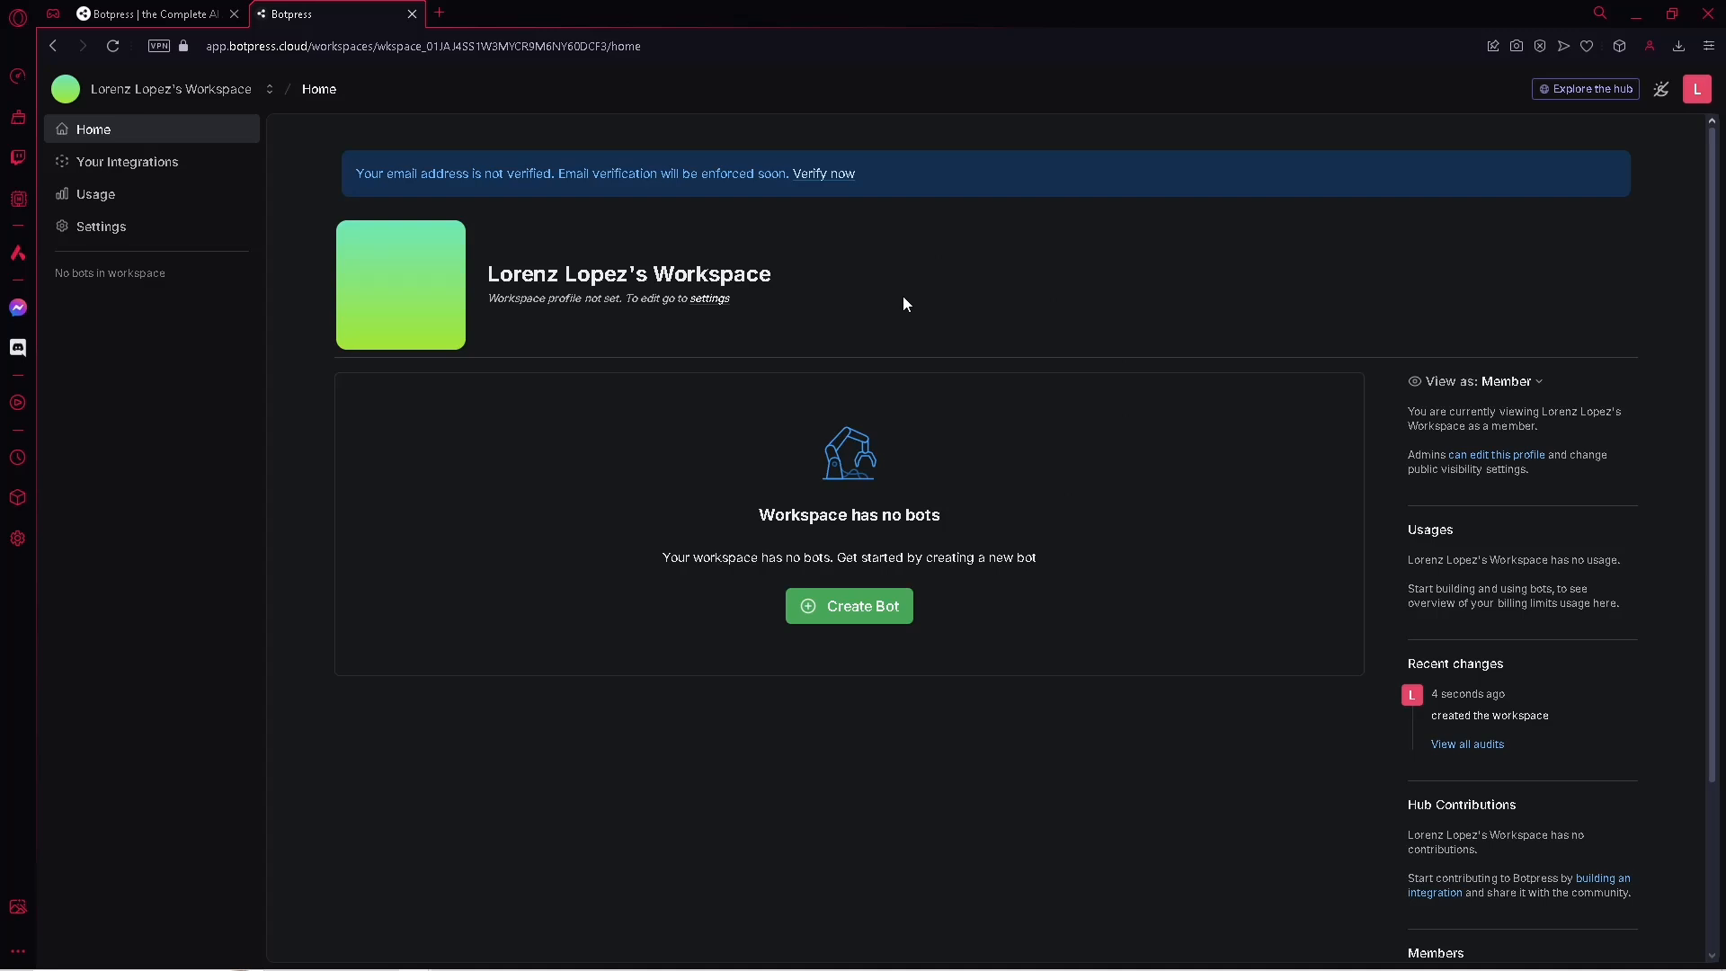
Create a new bot in the workspace and set it up in Studio from the Start from Scratch template
click(854, 607)
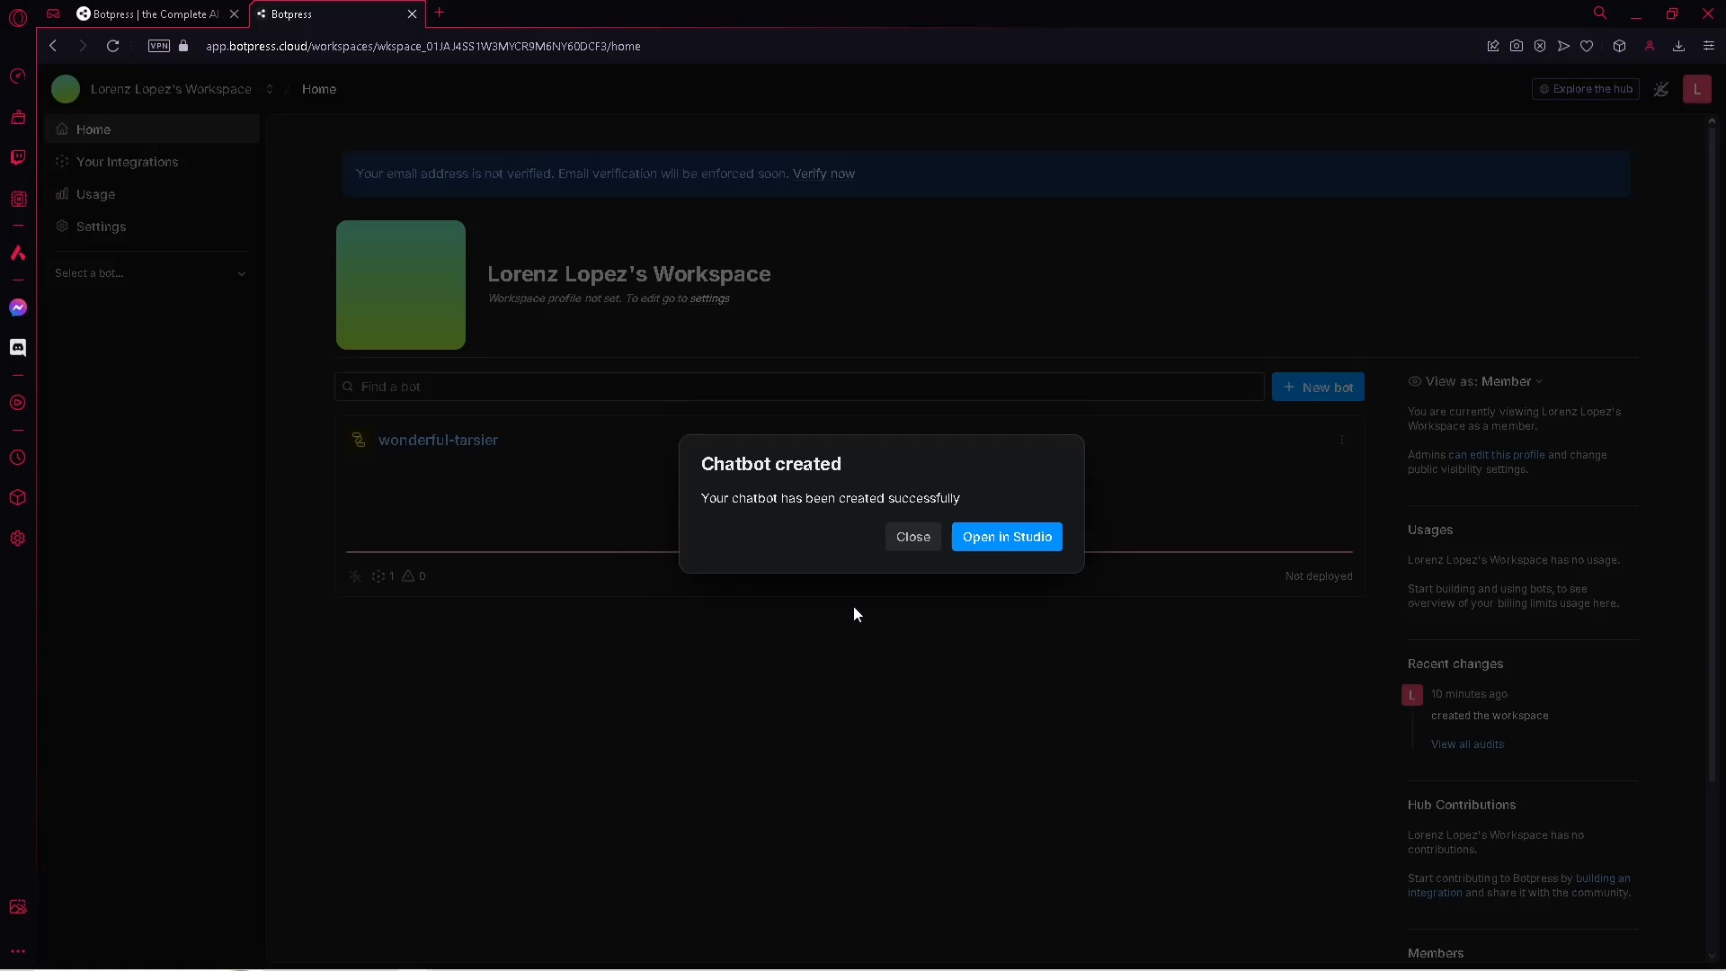
click(1004, 526)
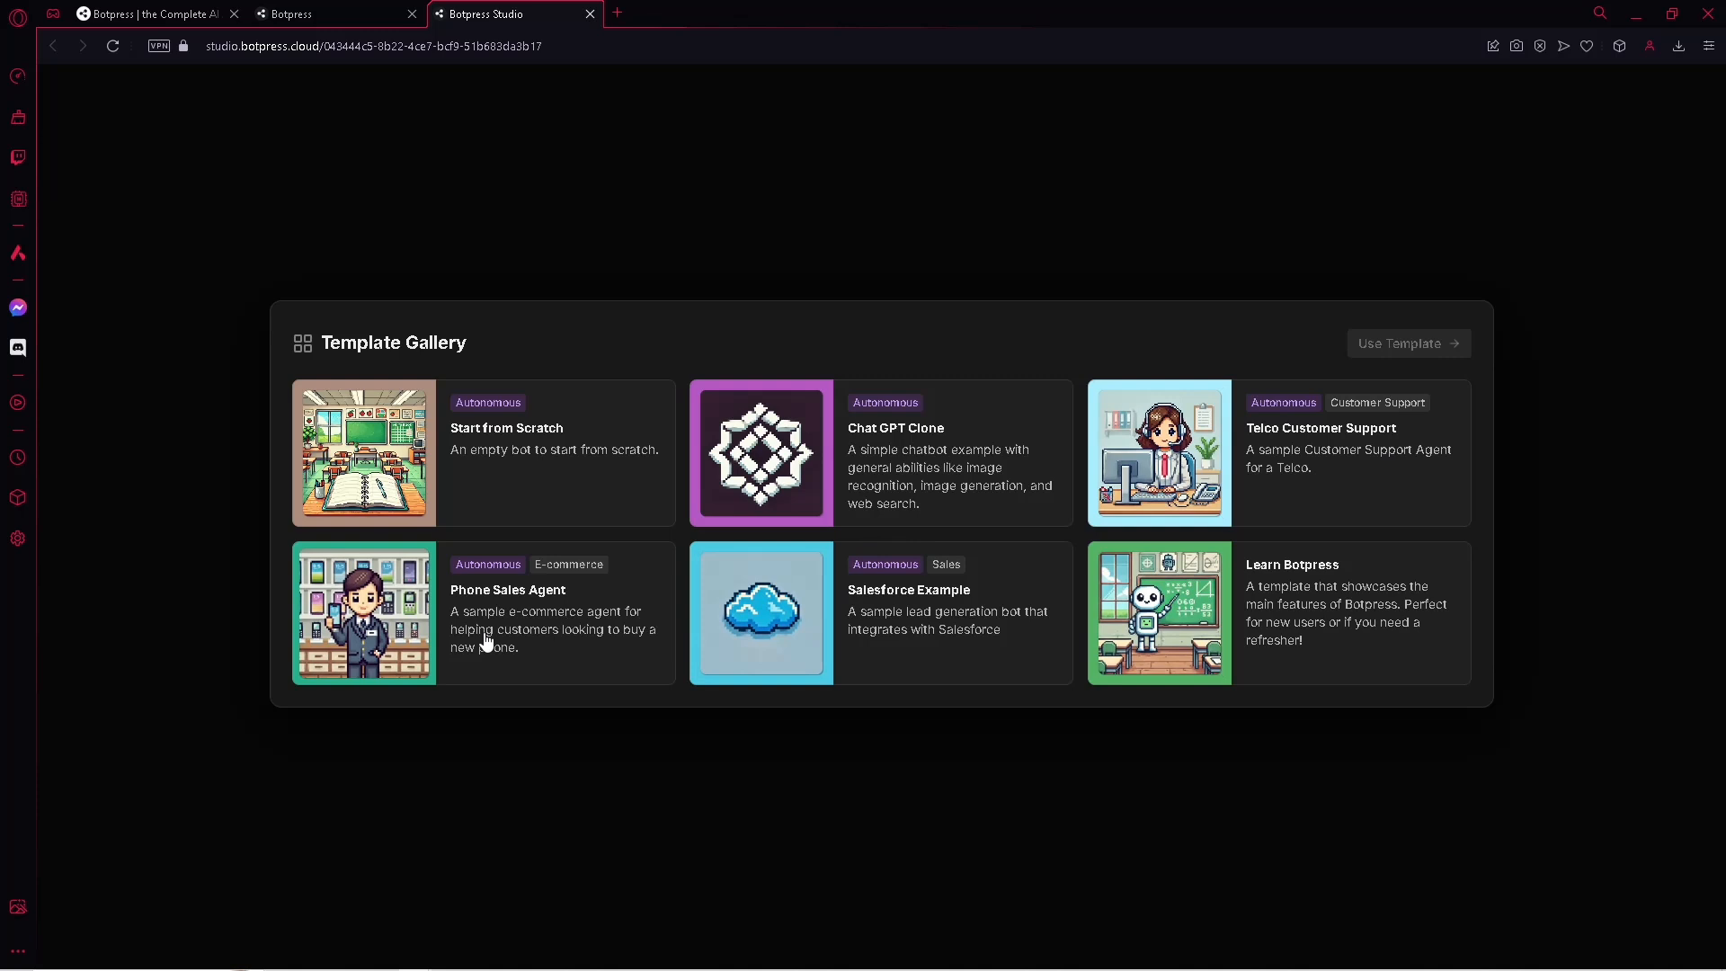
click(497, 427)
click(1388, 346)
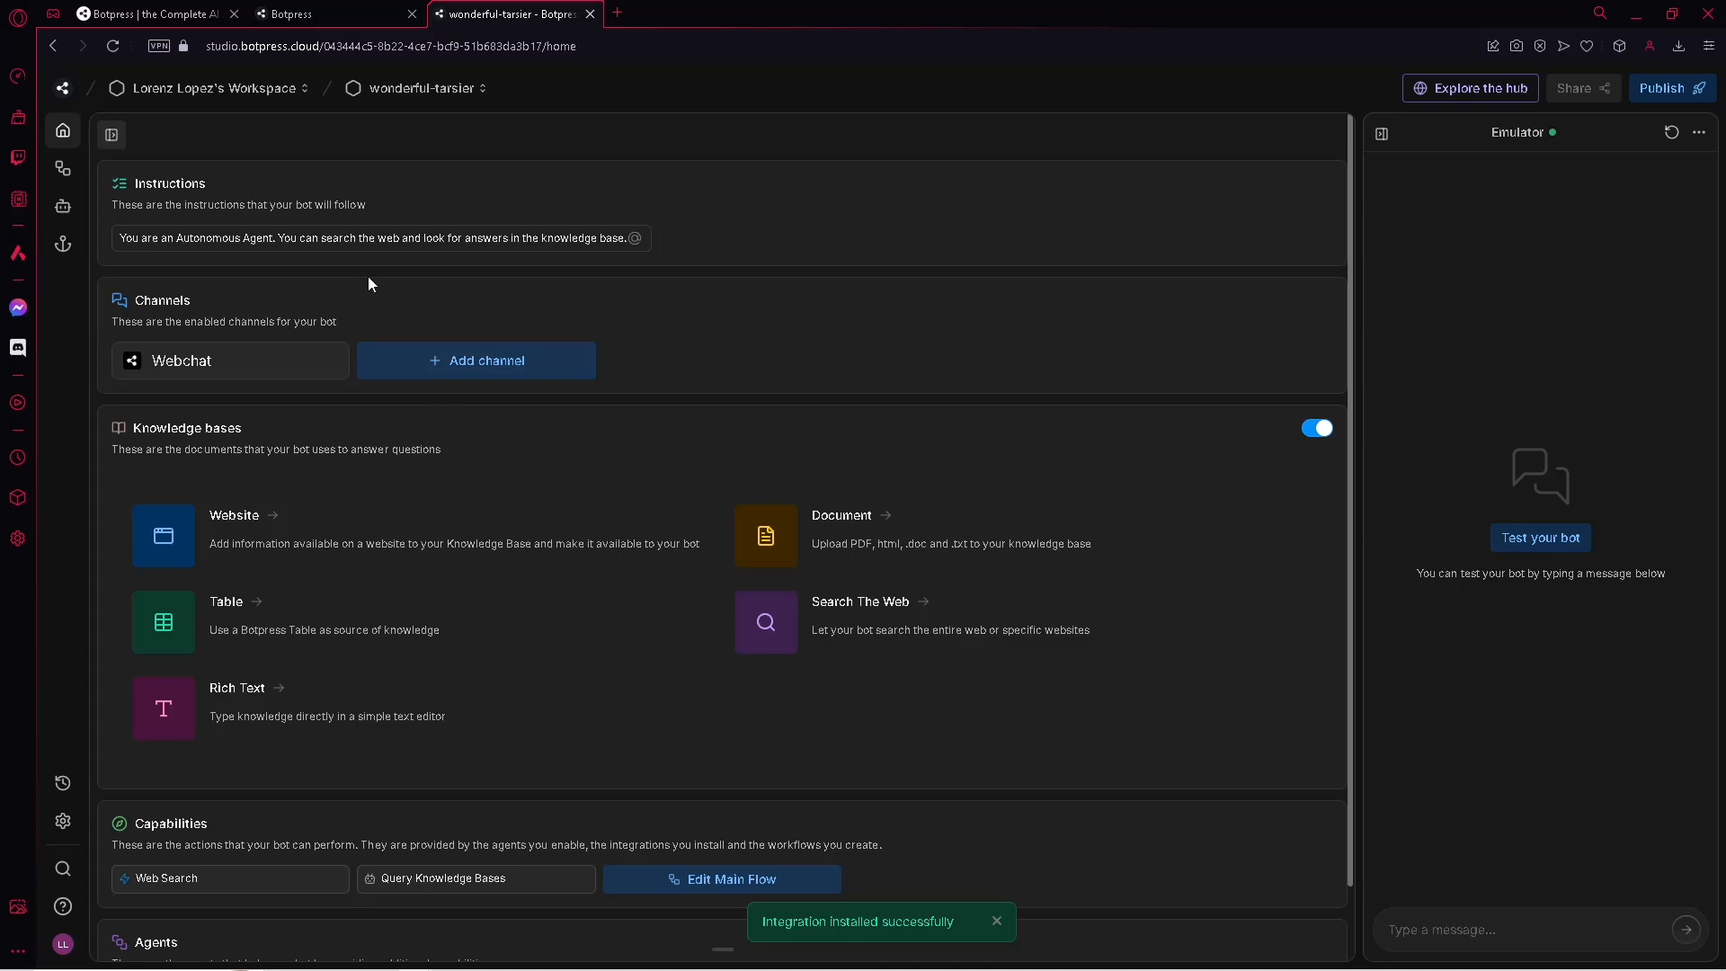
Open the bot's Main workflow and delete the AutonomousNode connected to Start
scroll(589, 581, down, 1)
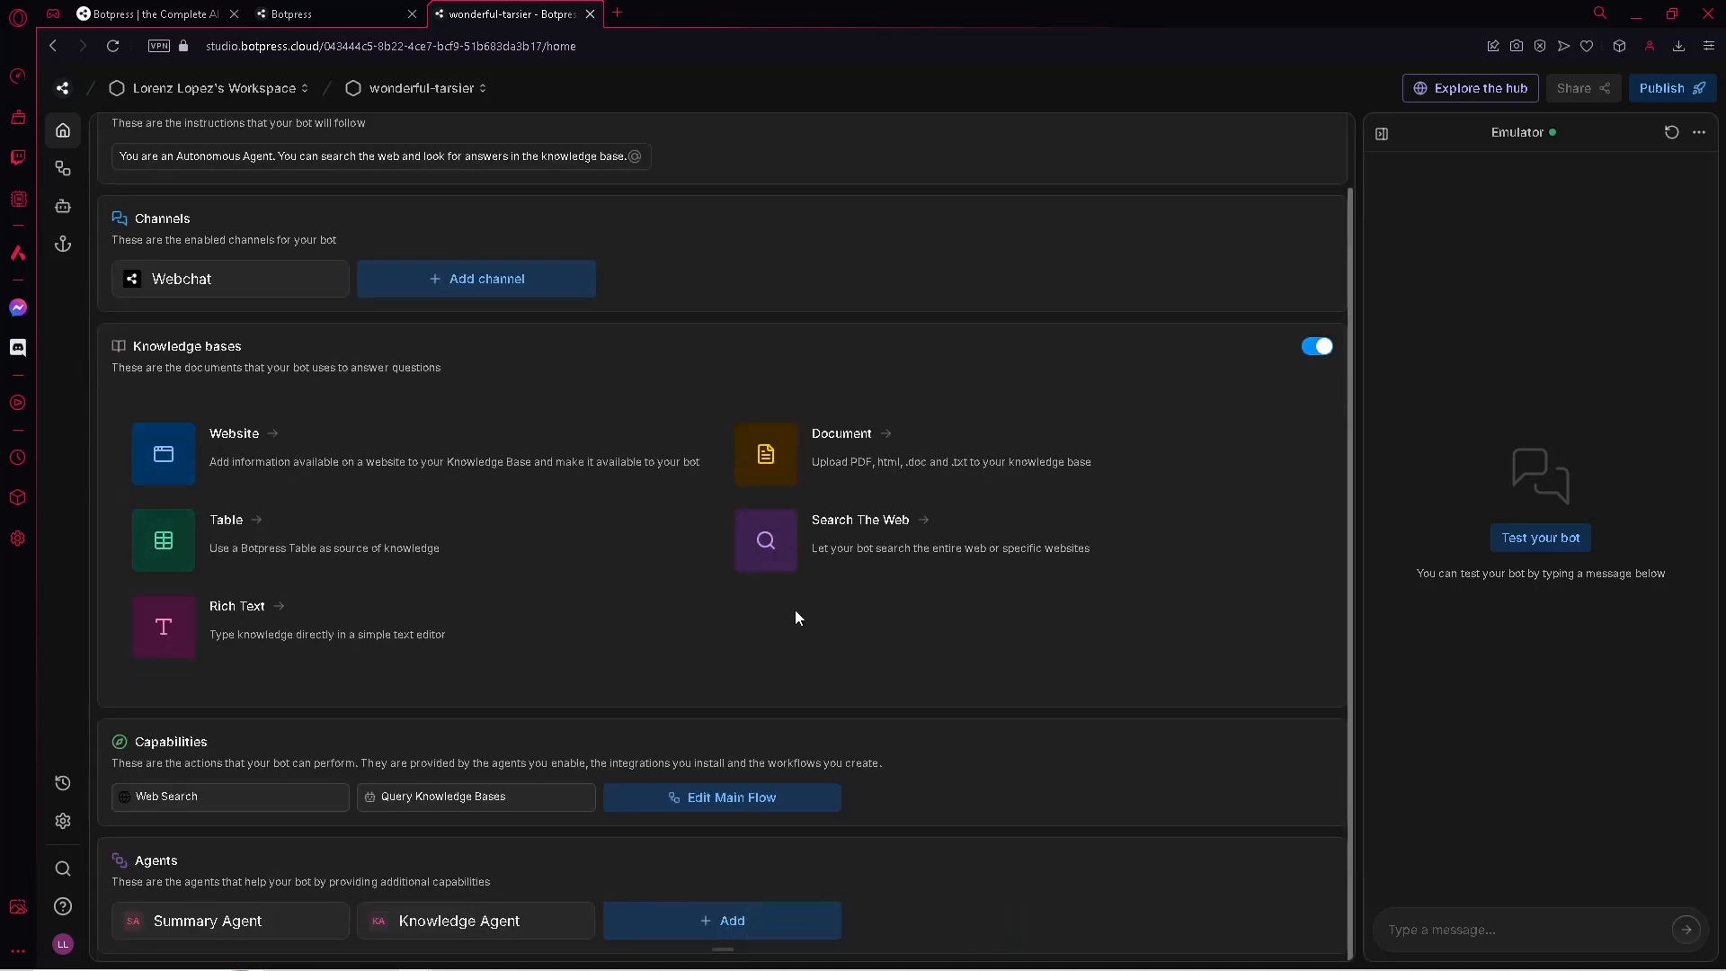
scroll(246, 343, up, 1)
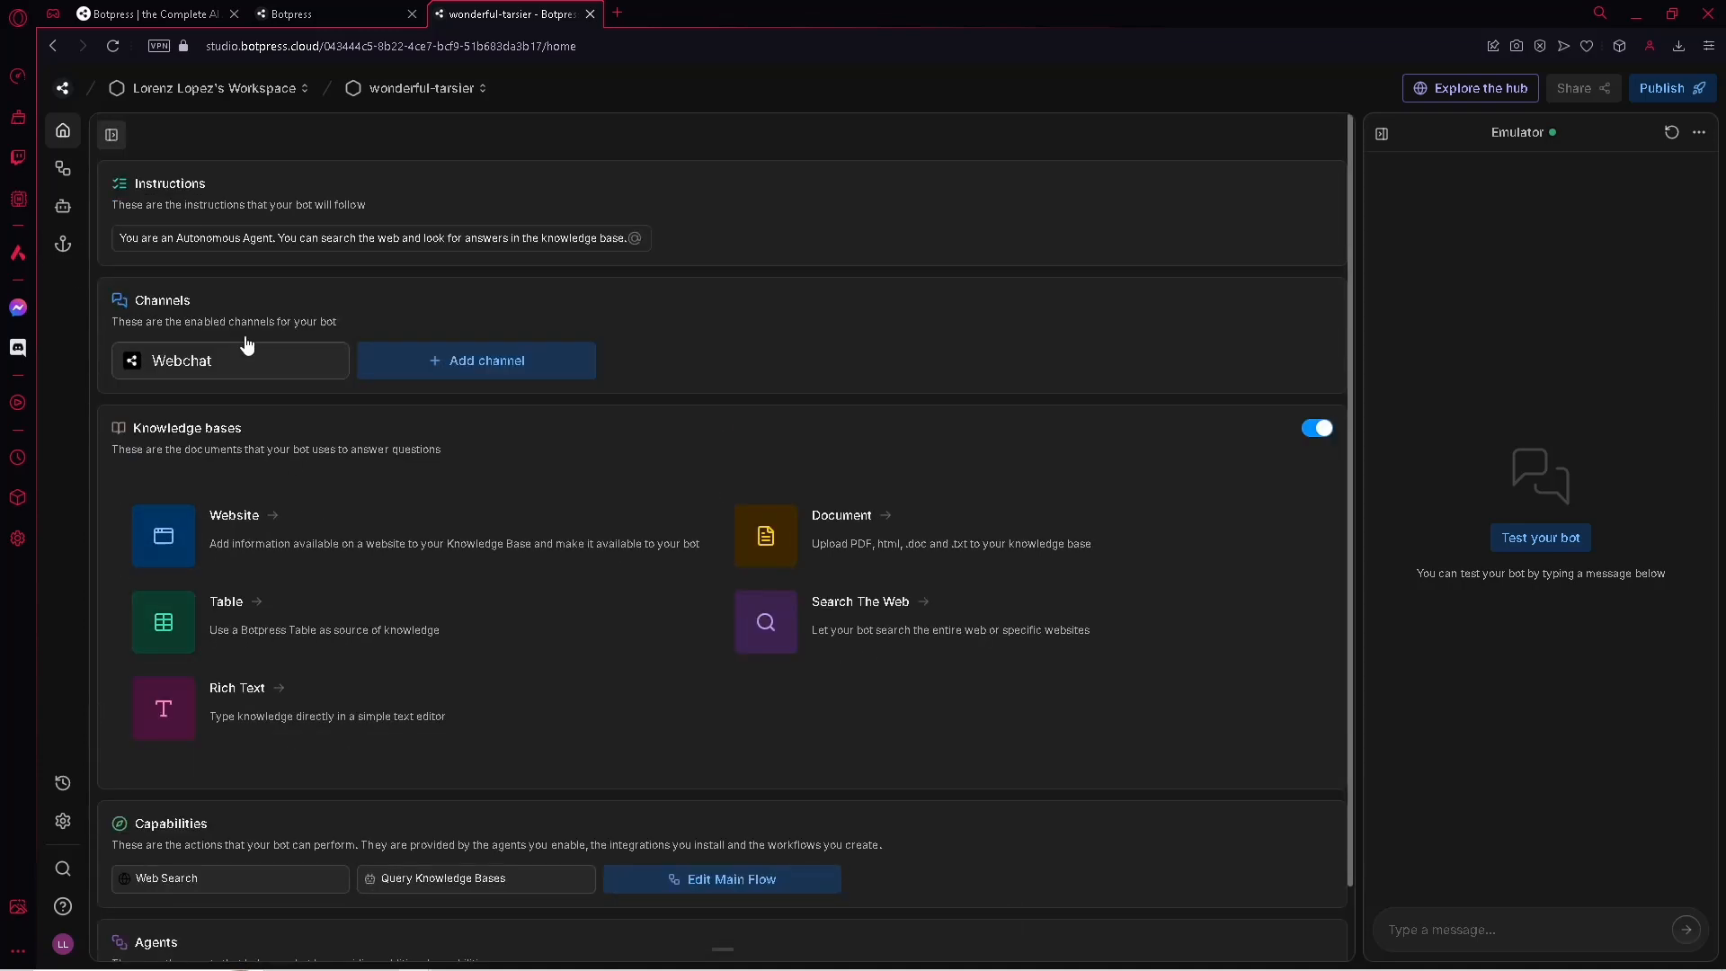
click(112, 137)
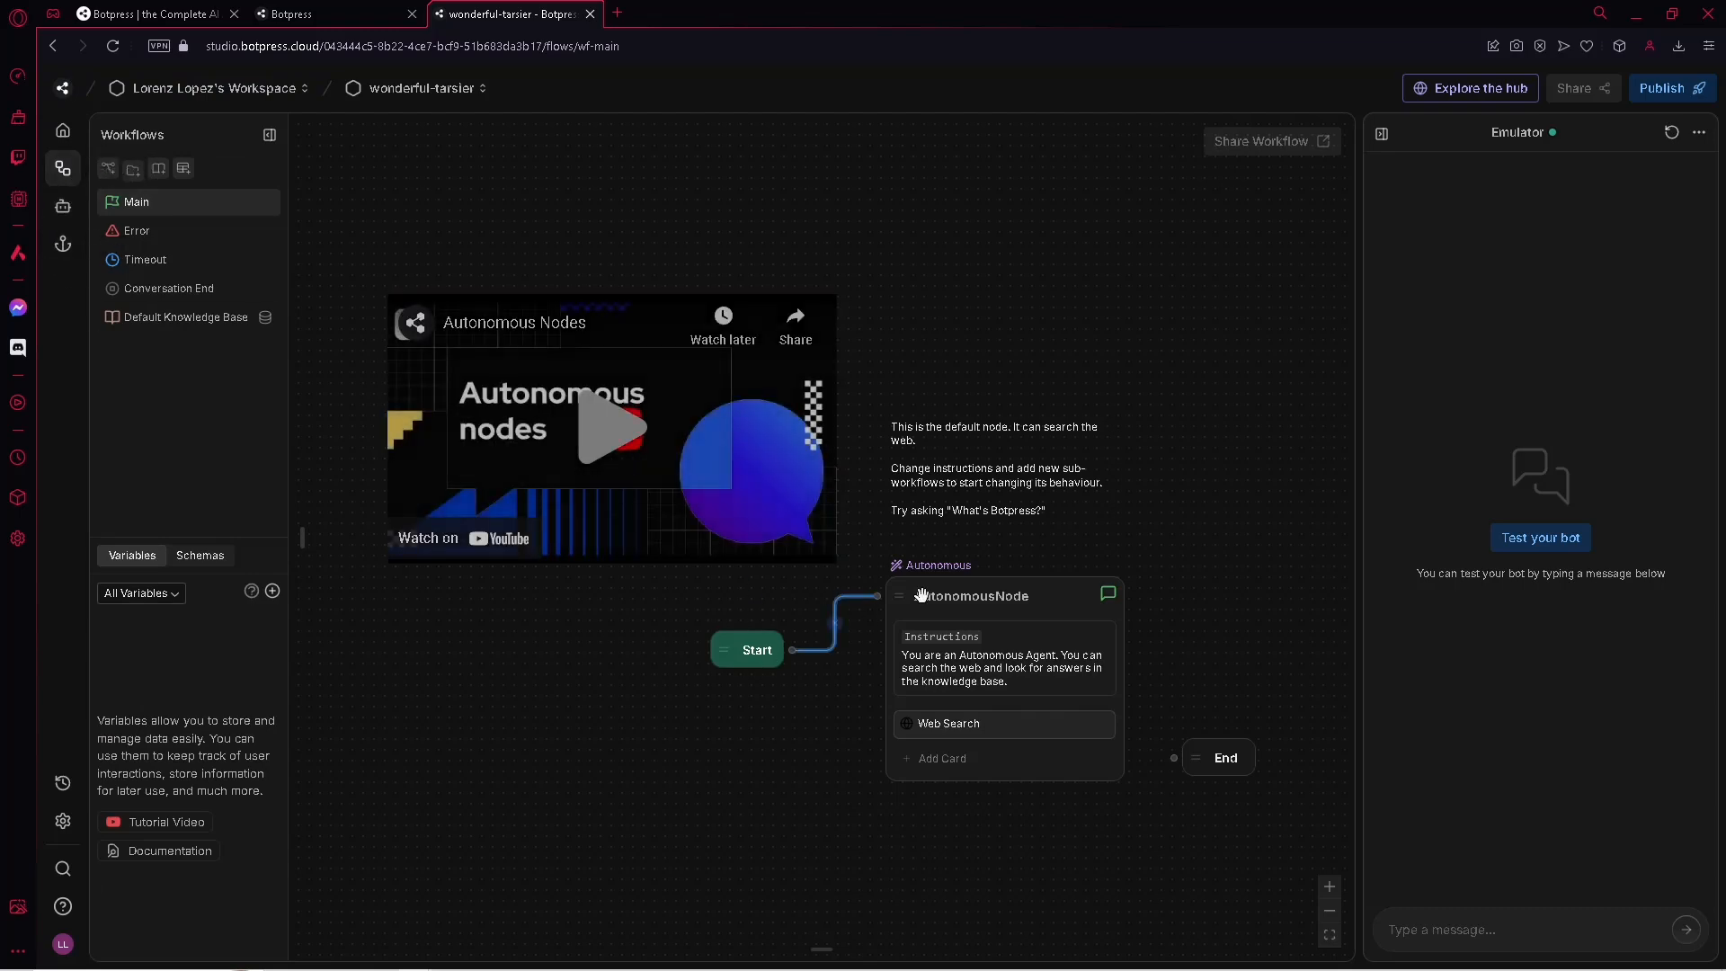
drag(765, 661, 747, 581)
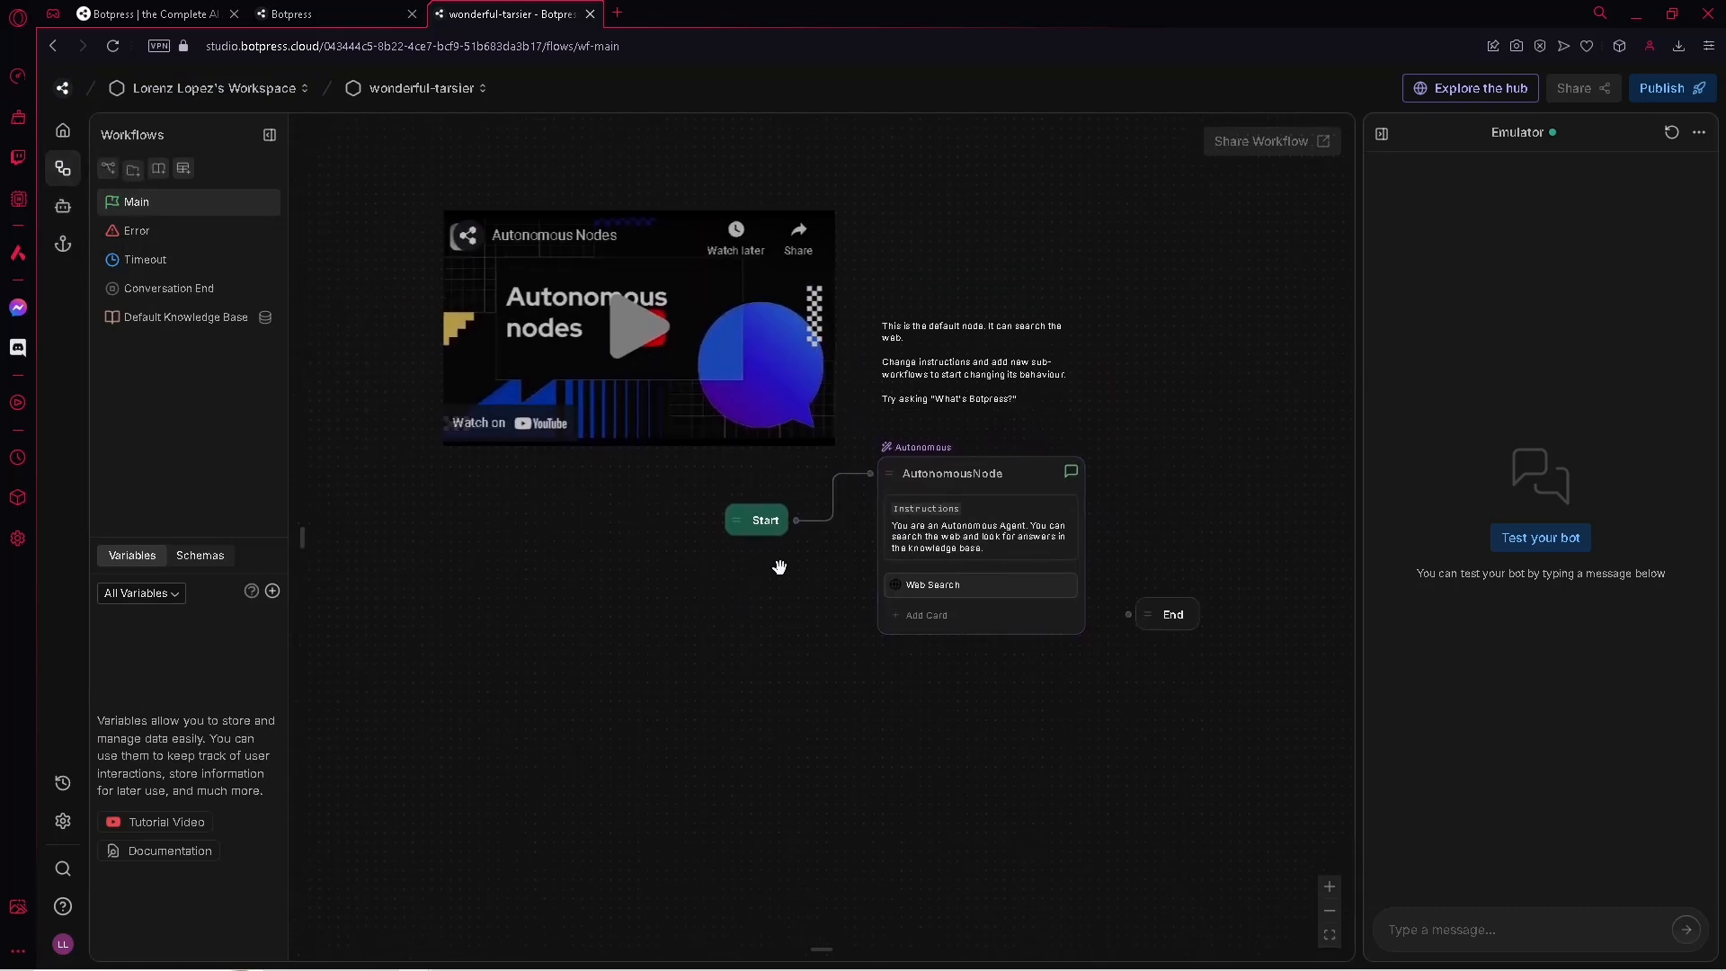
scroll(816, 558, up, 4)
drag(862, 590, 817, 447)
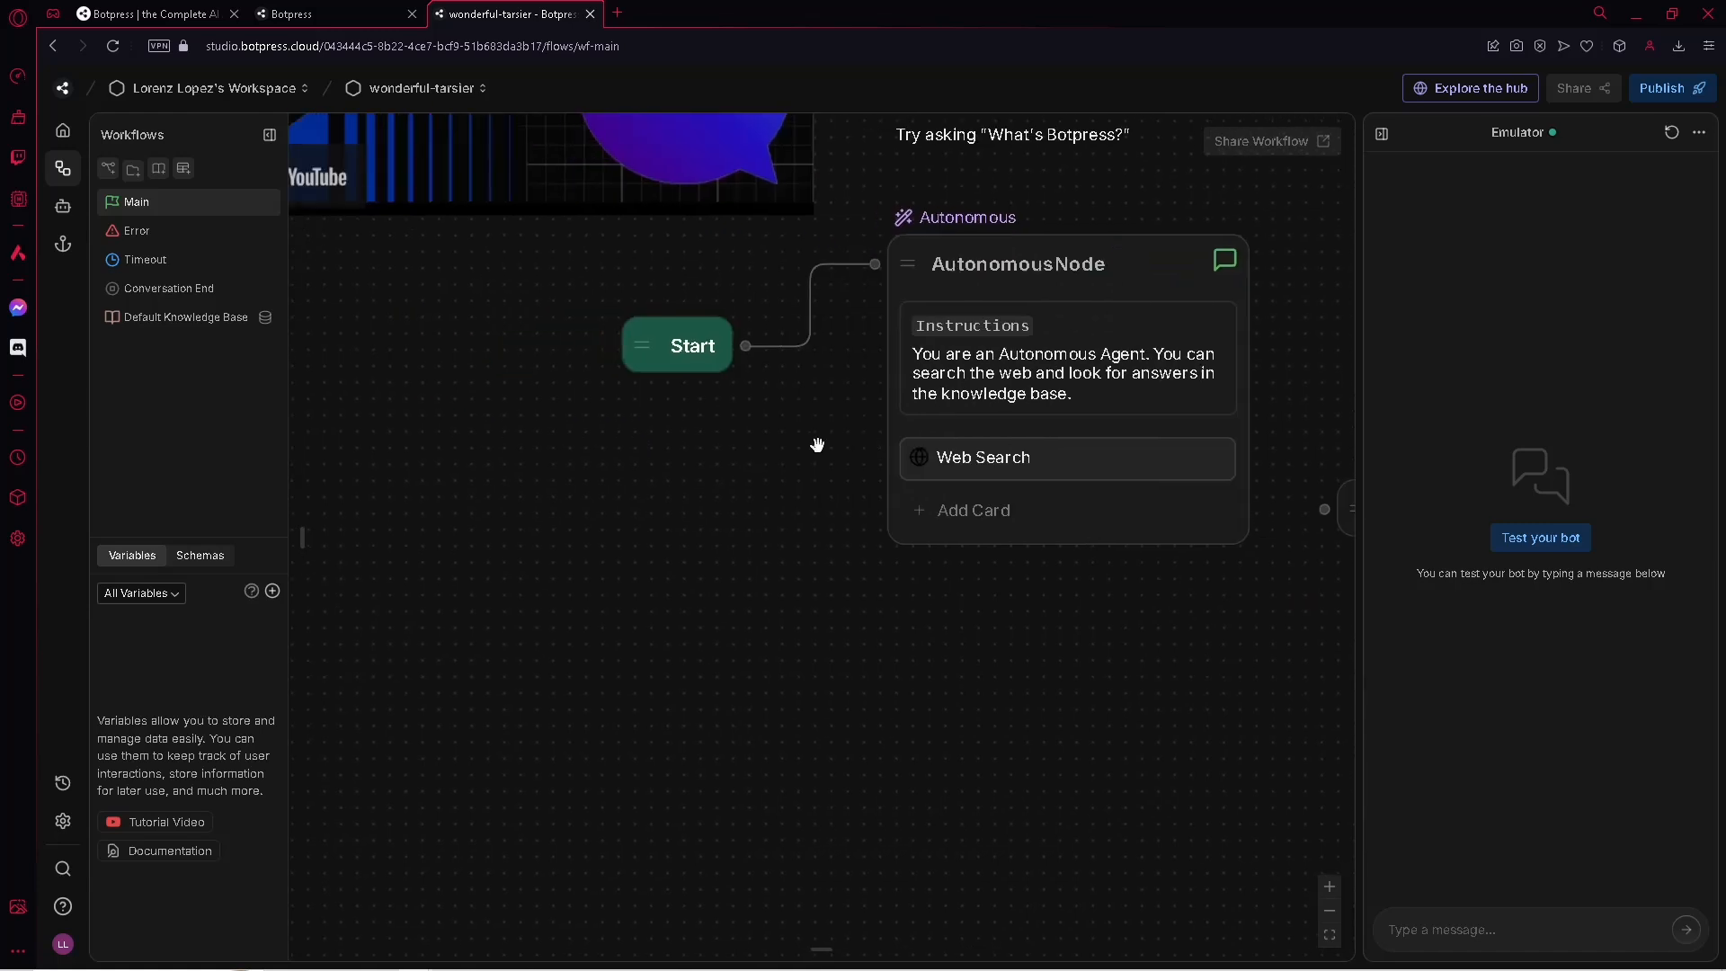
scroll(816, 447, down, 2)
click(1021, 317)
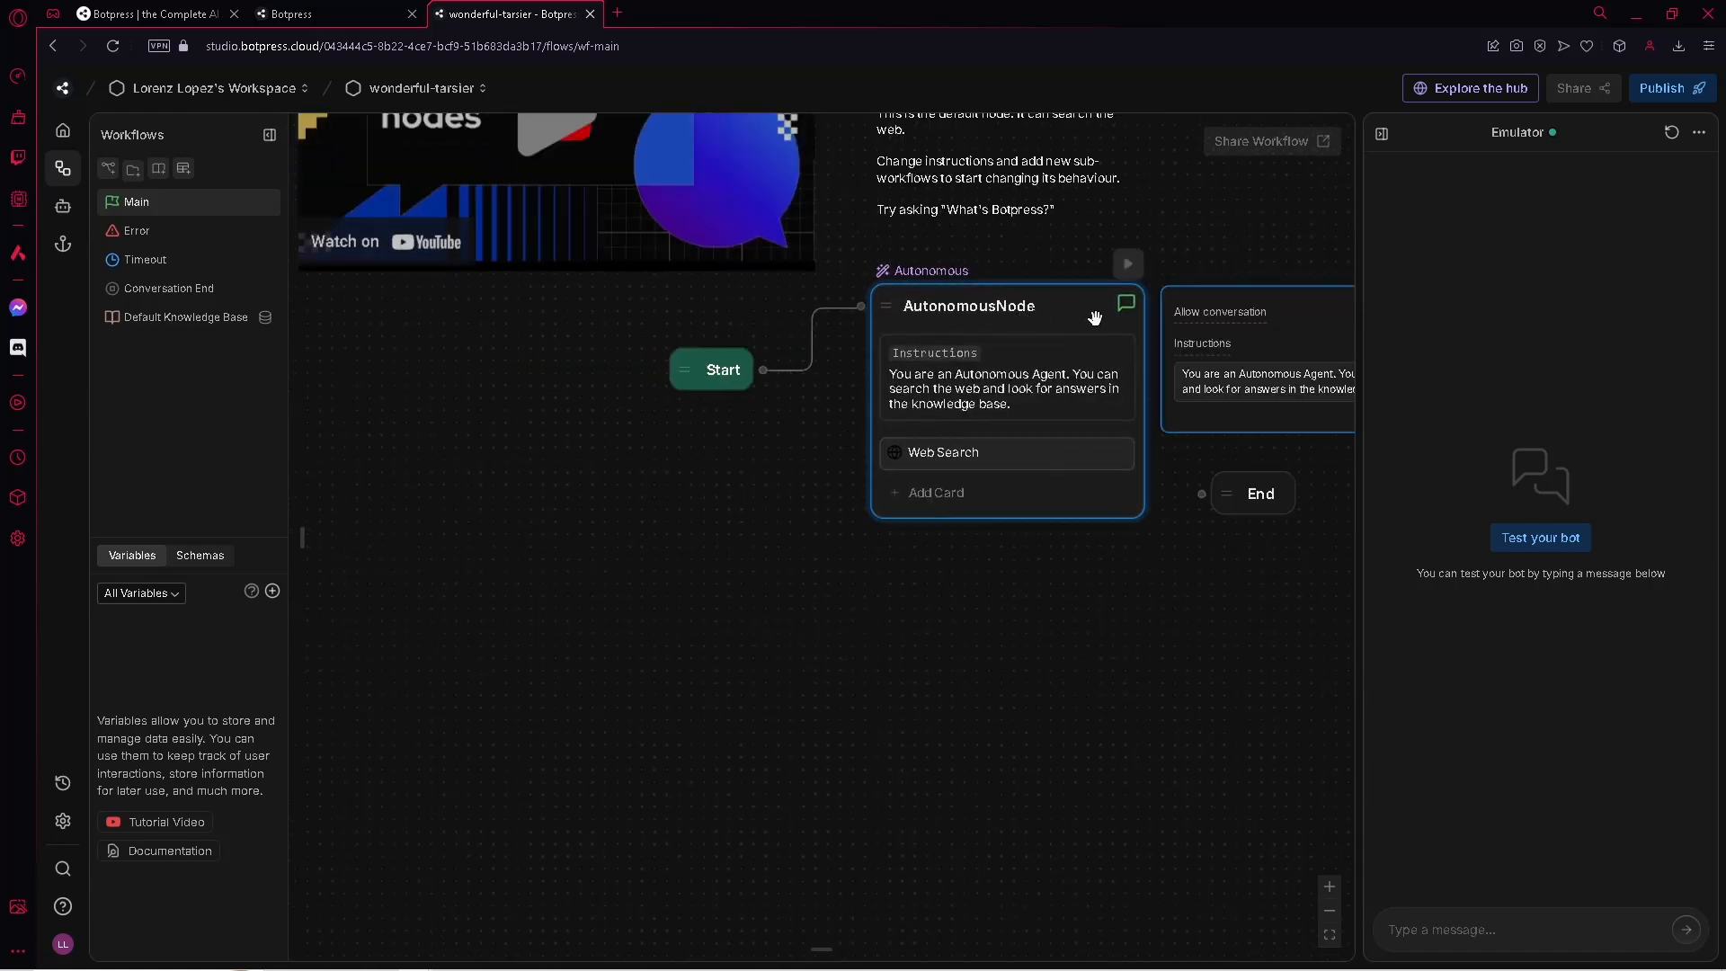
right_click(1095, 318)
click(1133, 393)
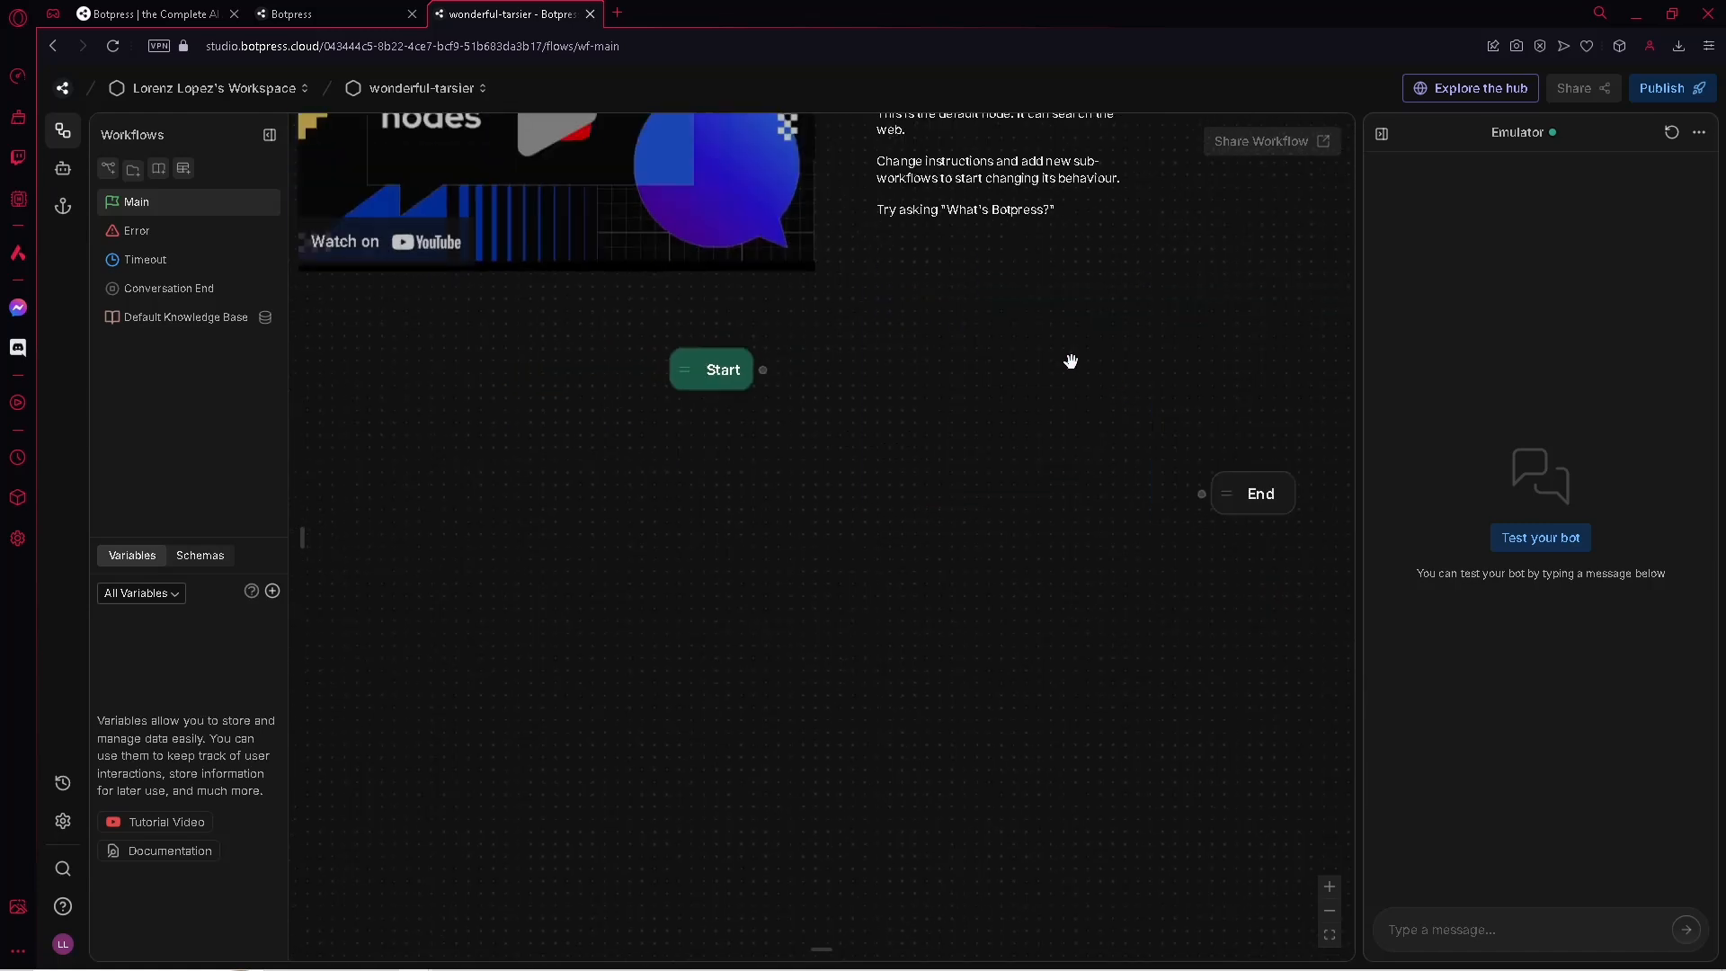
Add a standard node between the Start and End nodes and name it Greetings
drag(930, 346, 828, 462)
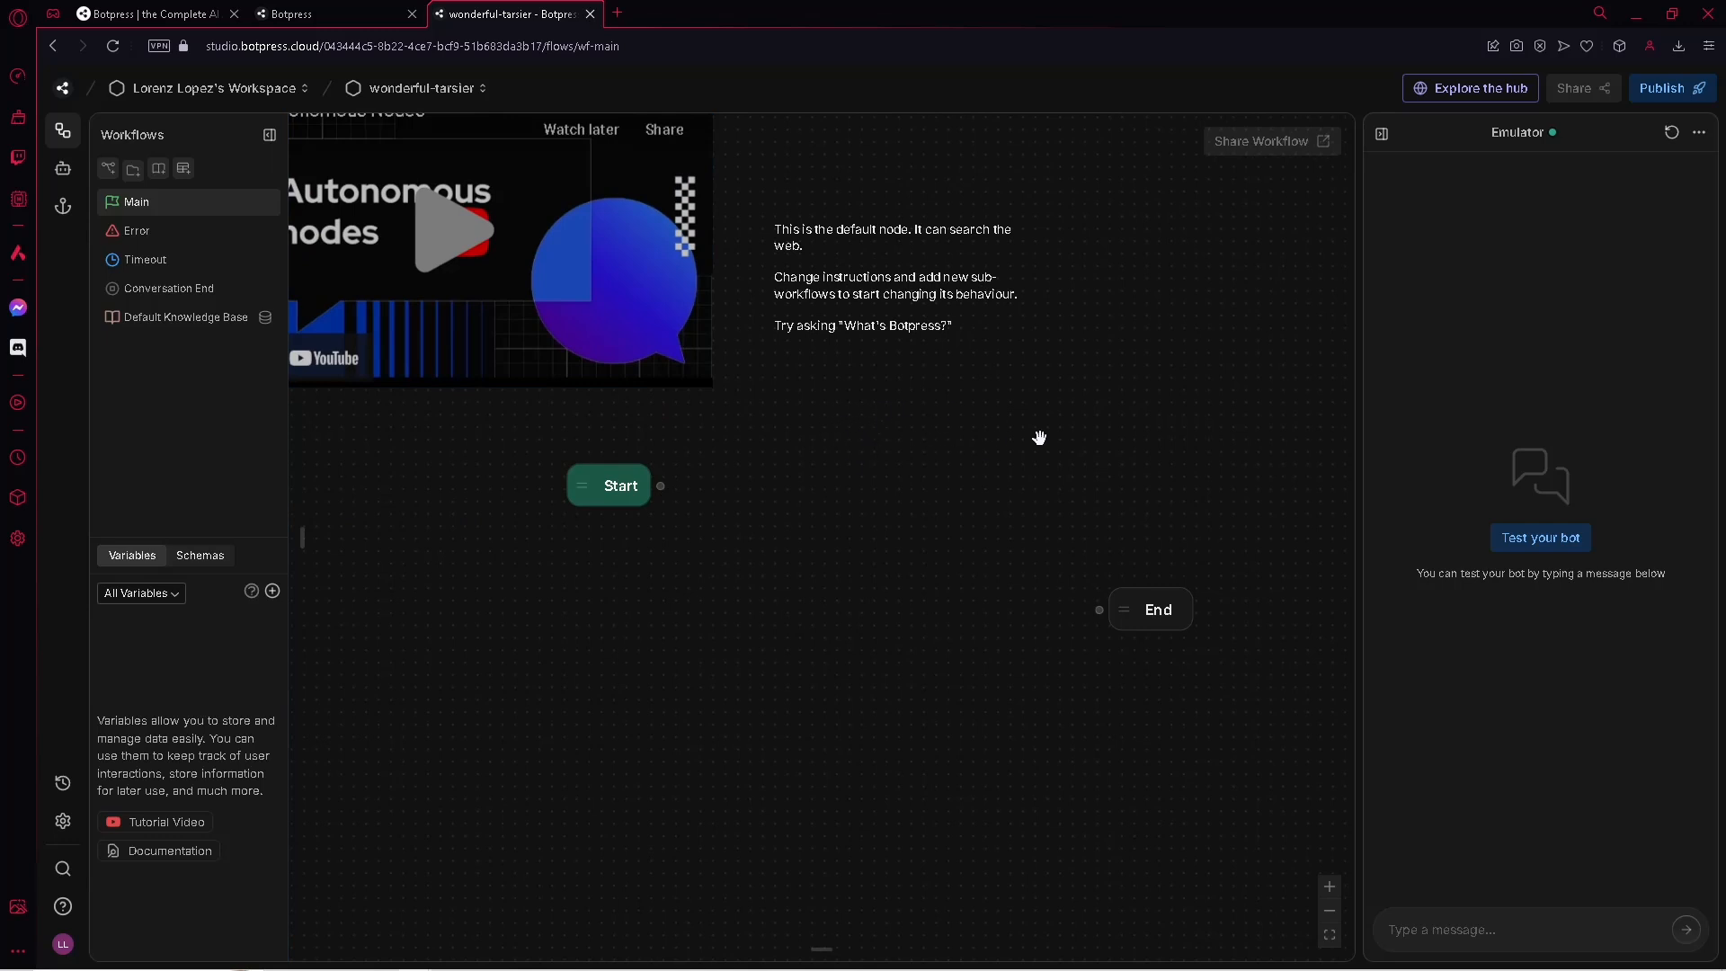
right_click(906, 423)
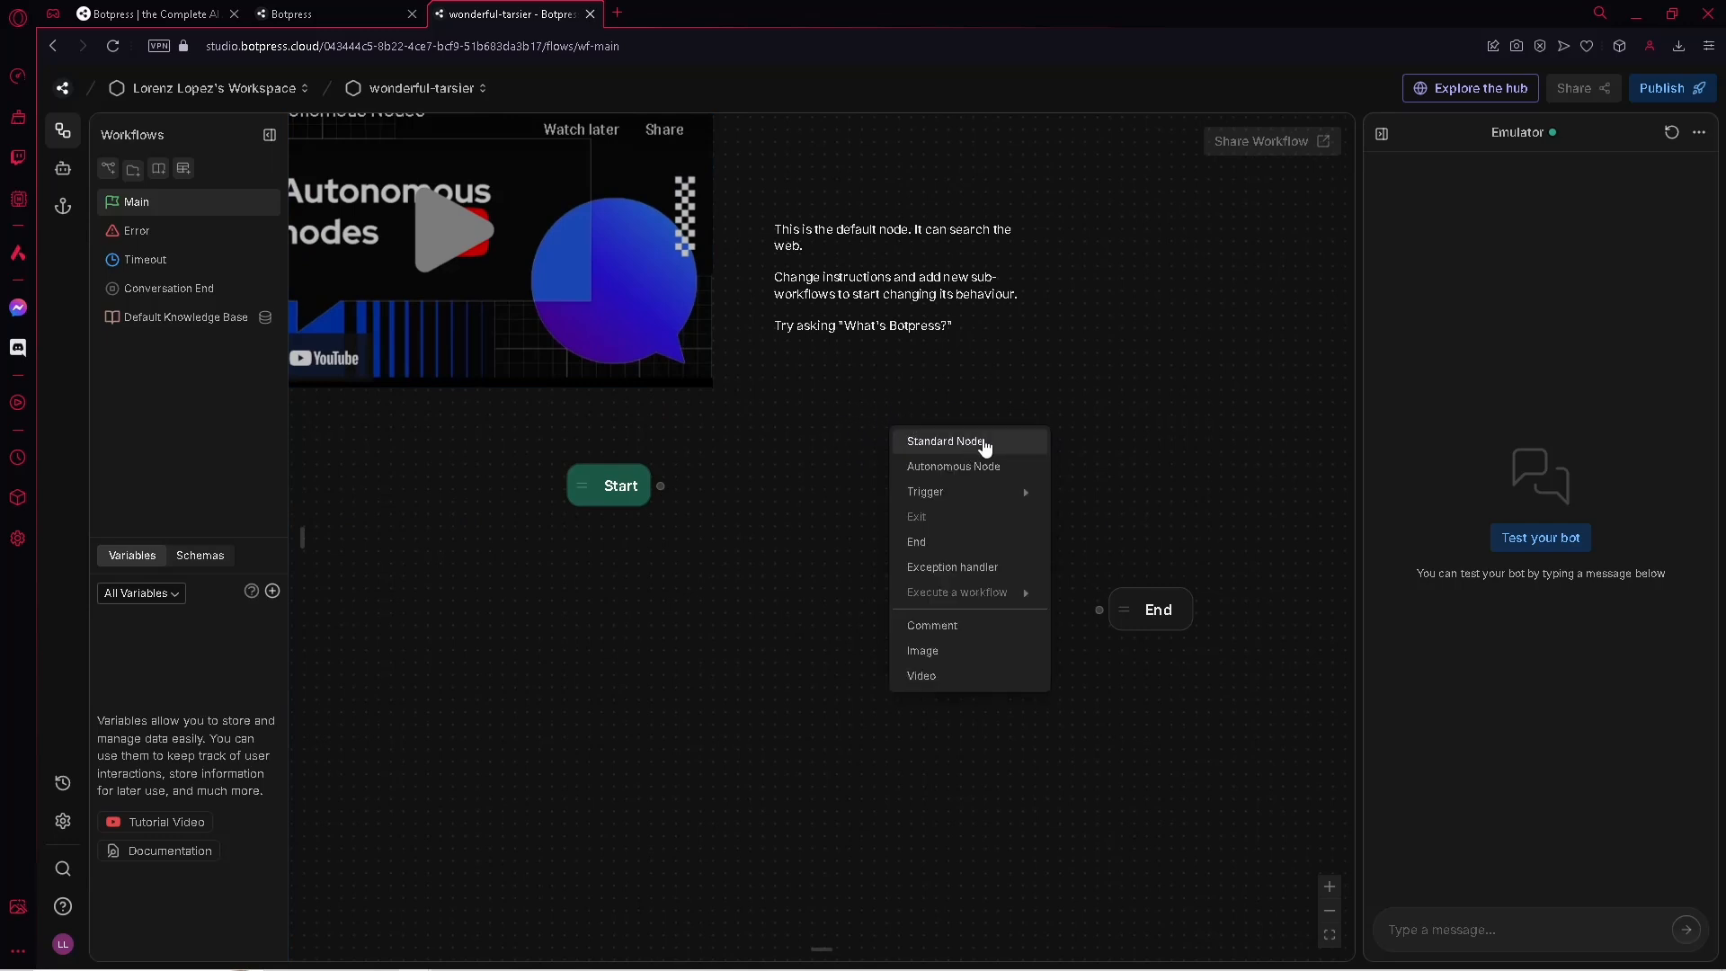
click(986, 445)
drag(1019, 421, 926, 374)
click(879, 393)
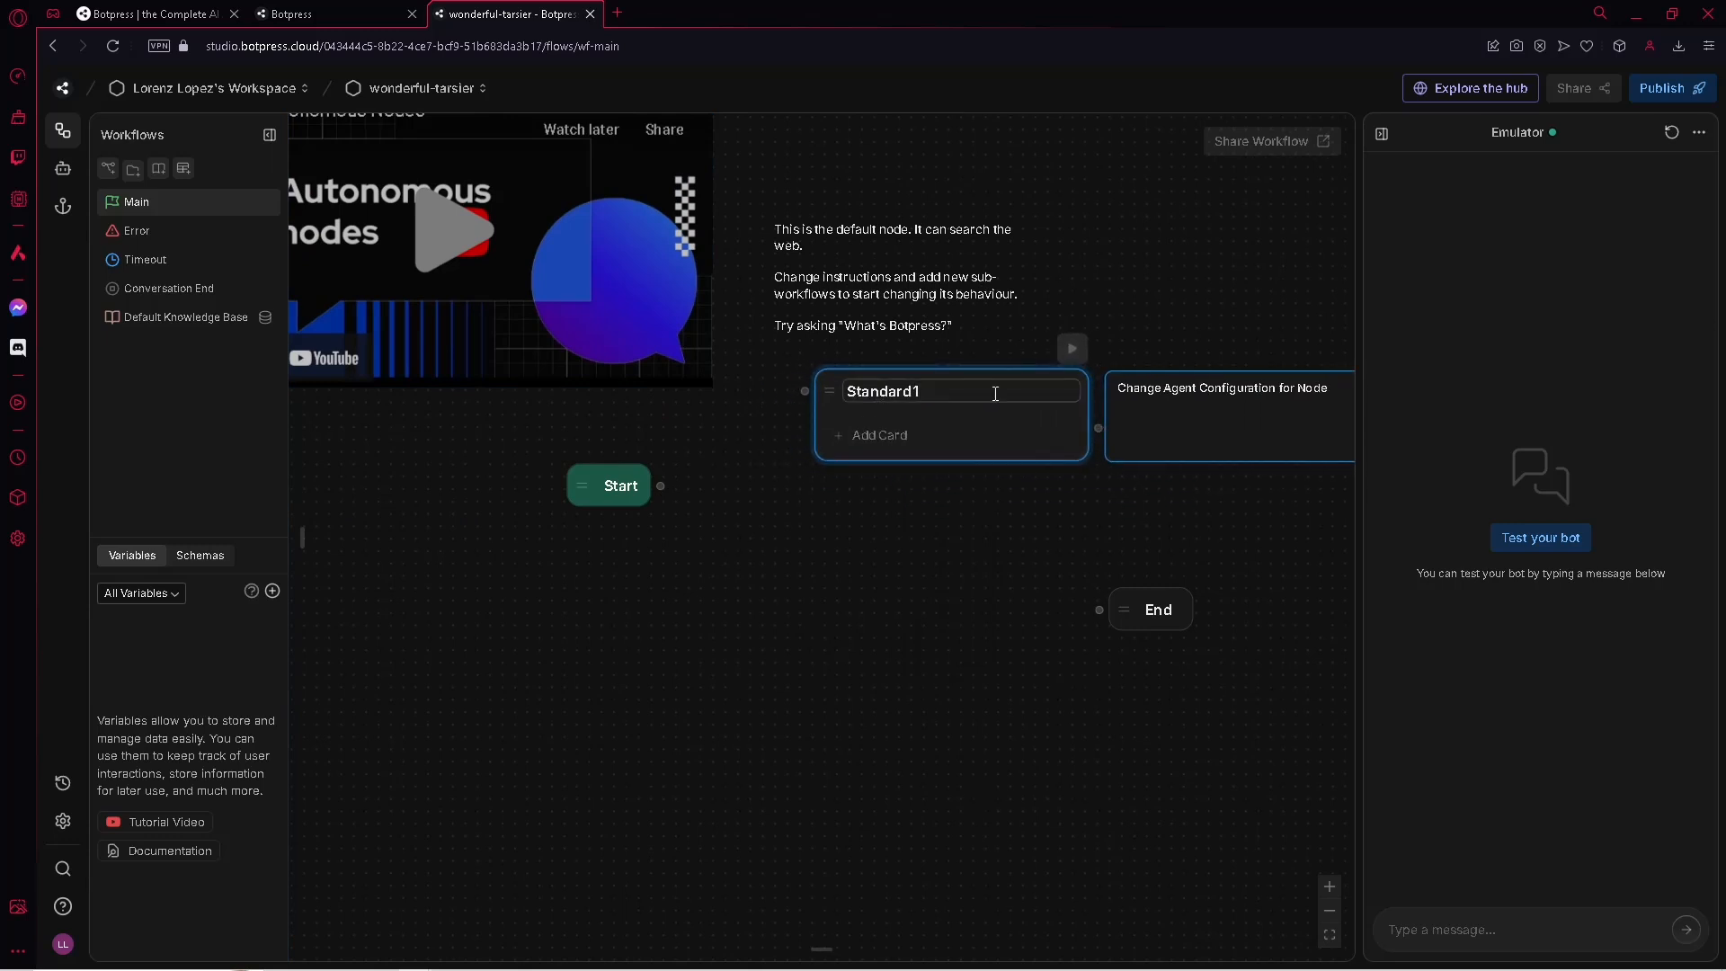
key(ctrl+BackSpace)
text(Greetings)
click(982, 516)
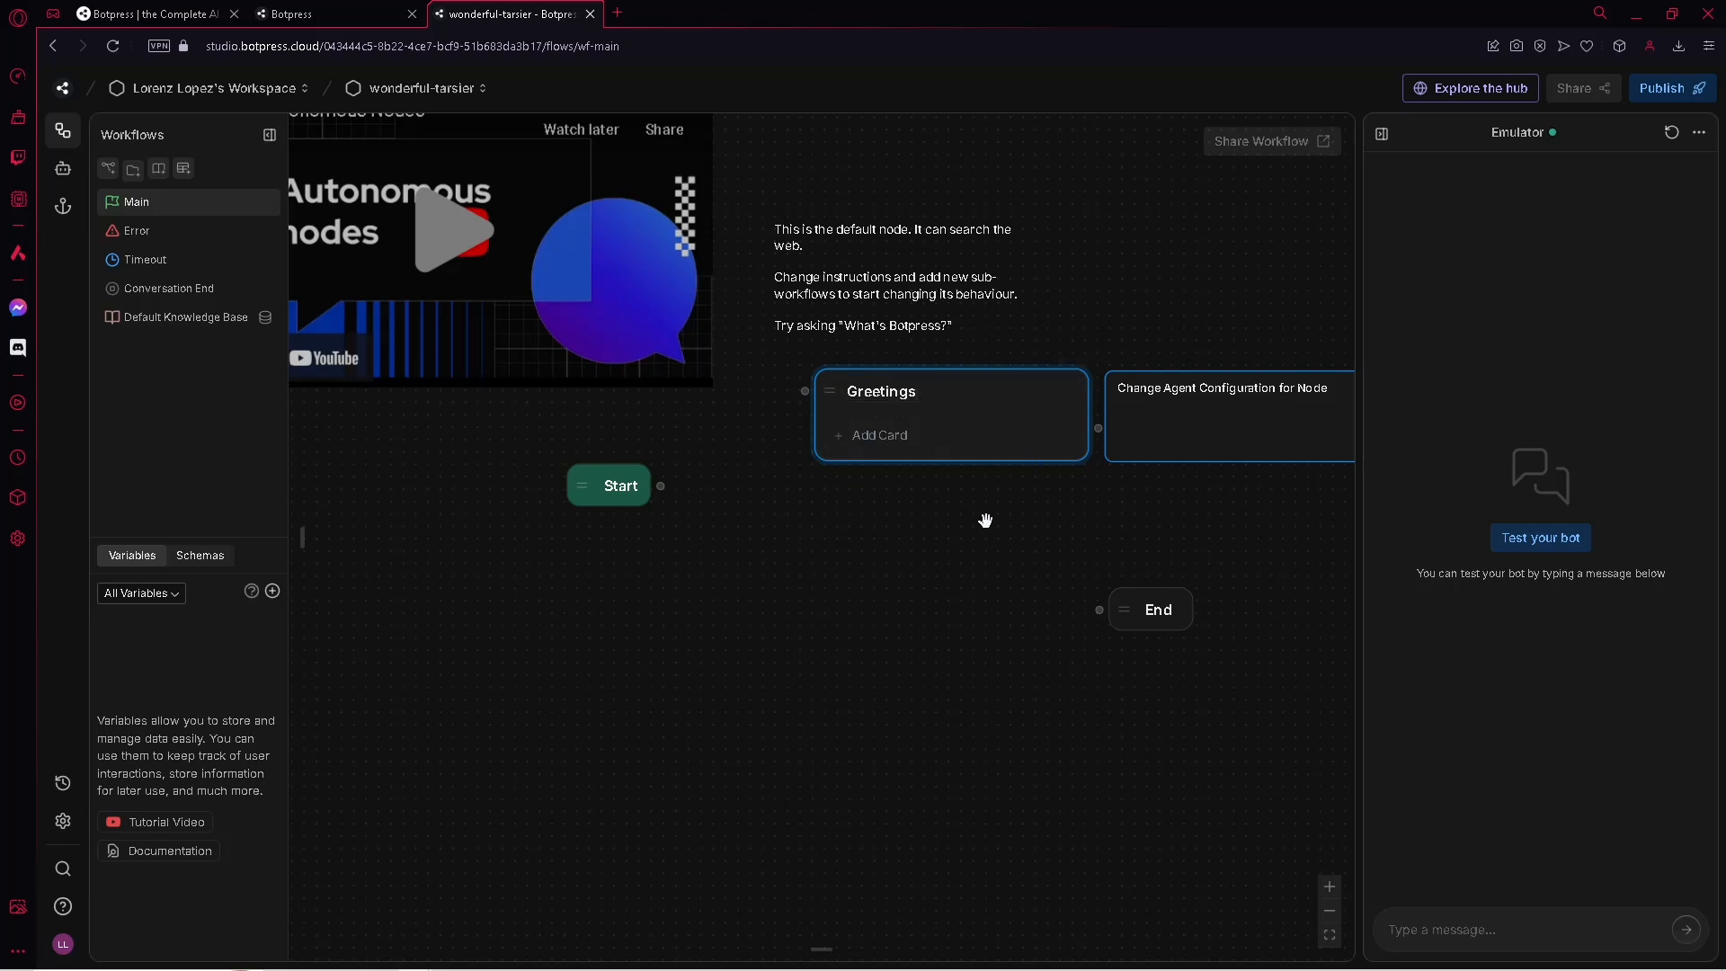
Add a Text card to the Greetings node with the message "Hi I am chatbot"
click(897, 442)
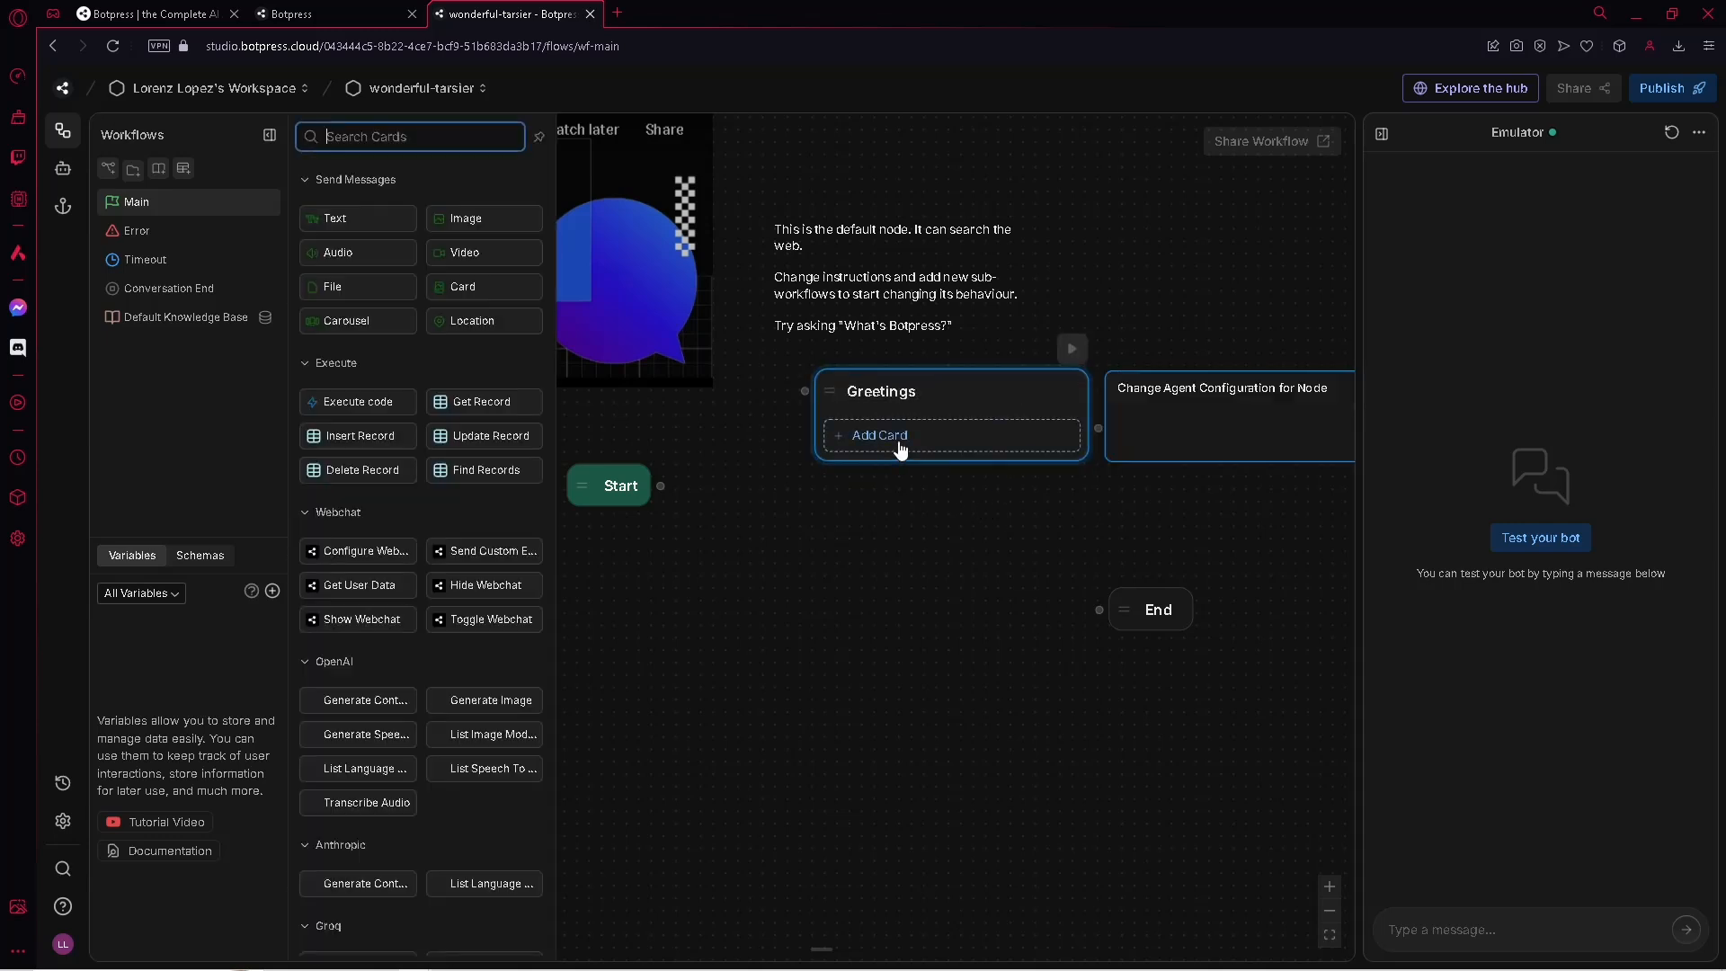
click(364, 219)
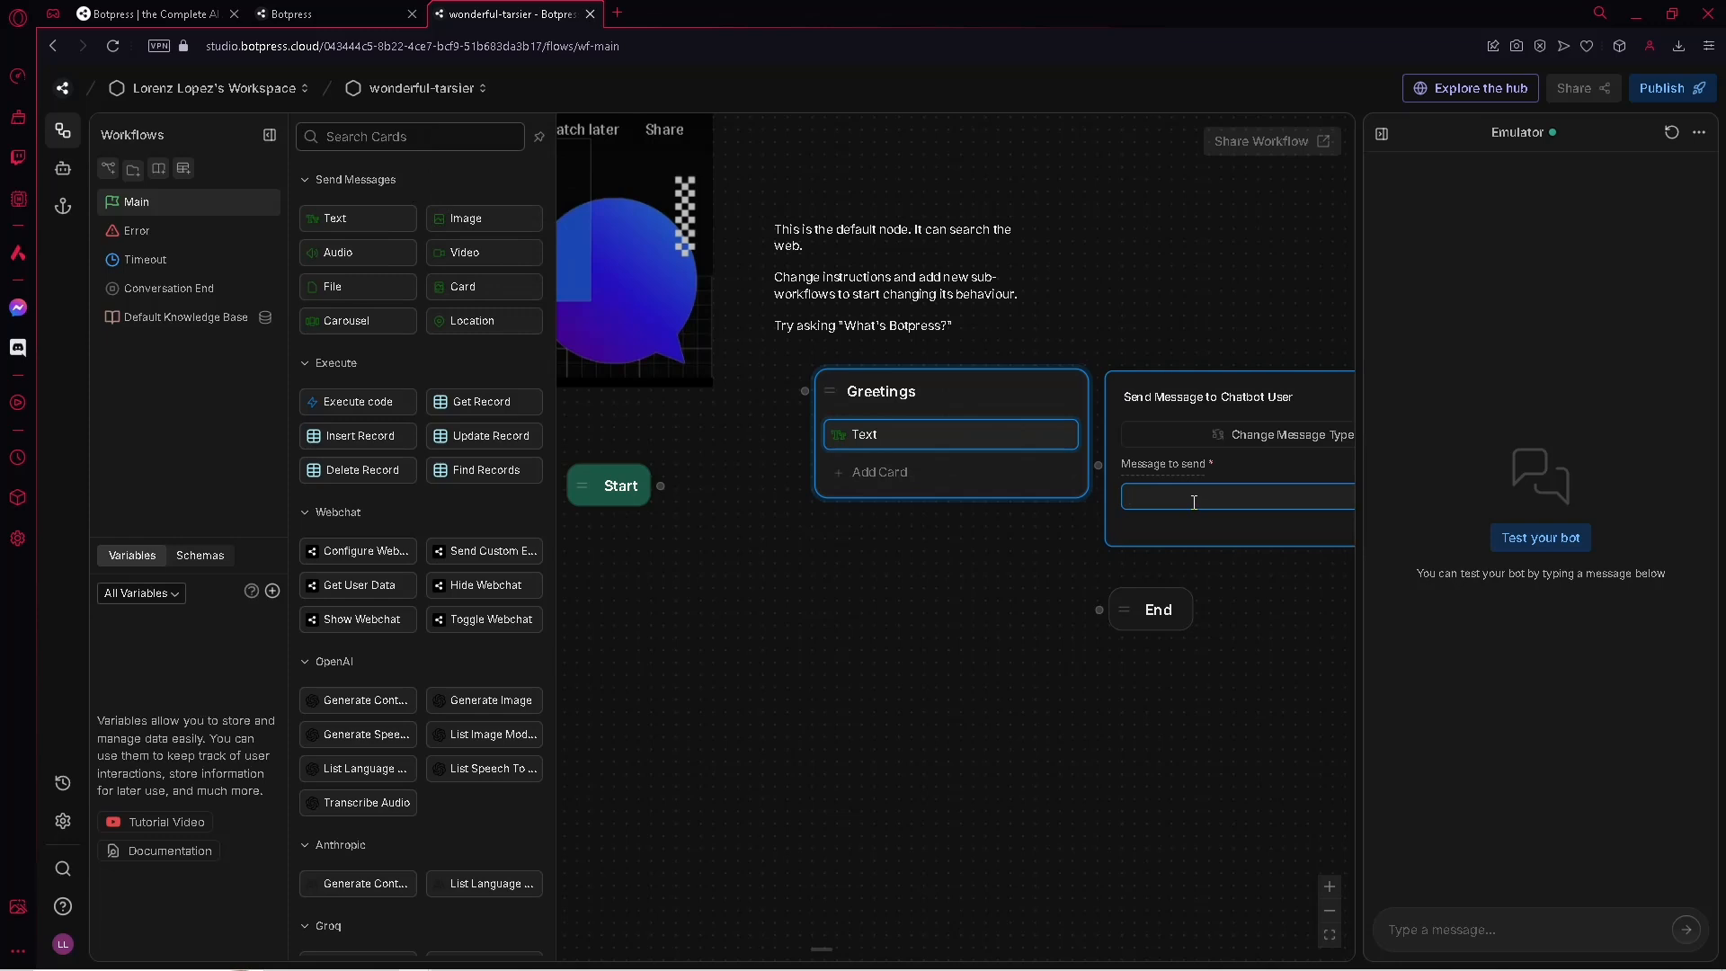
text(H)
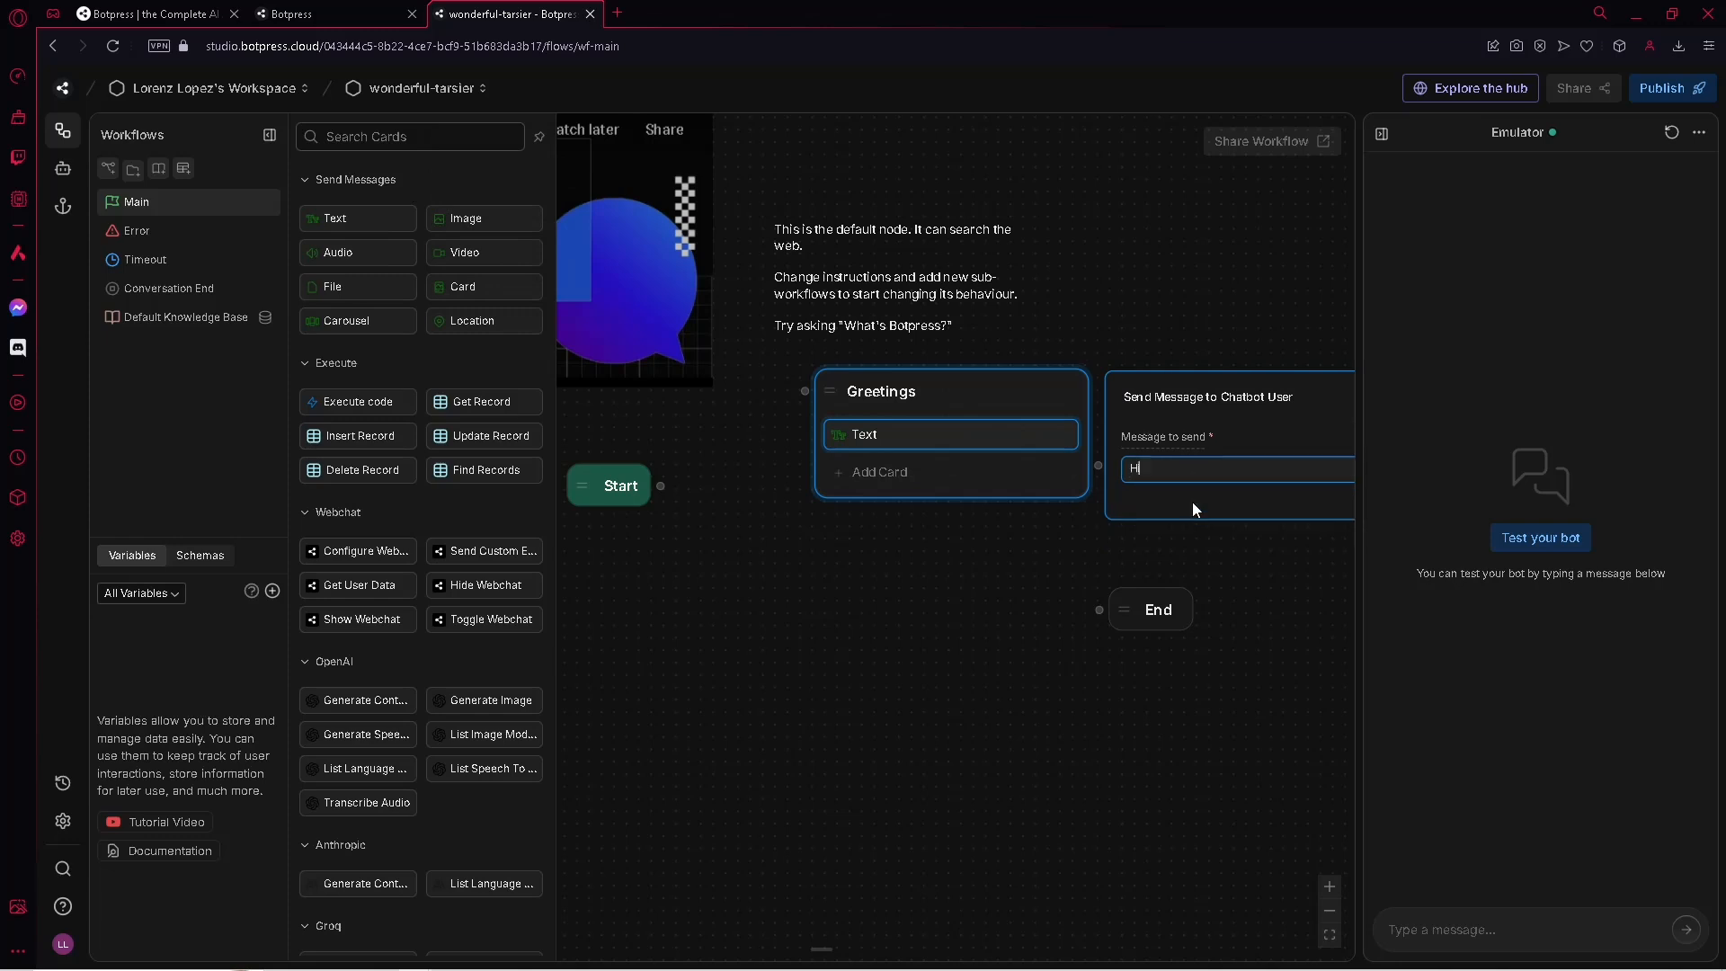
text(i I am chatbot)
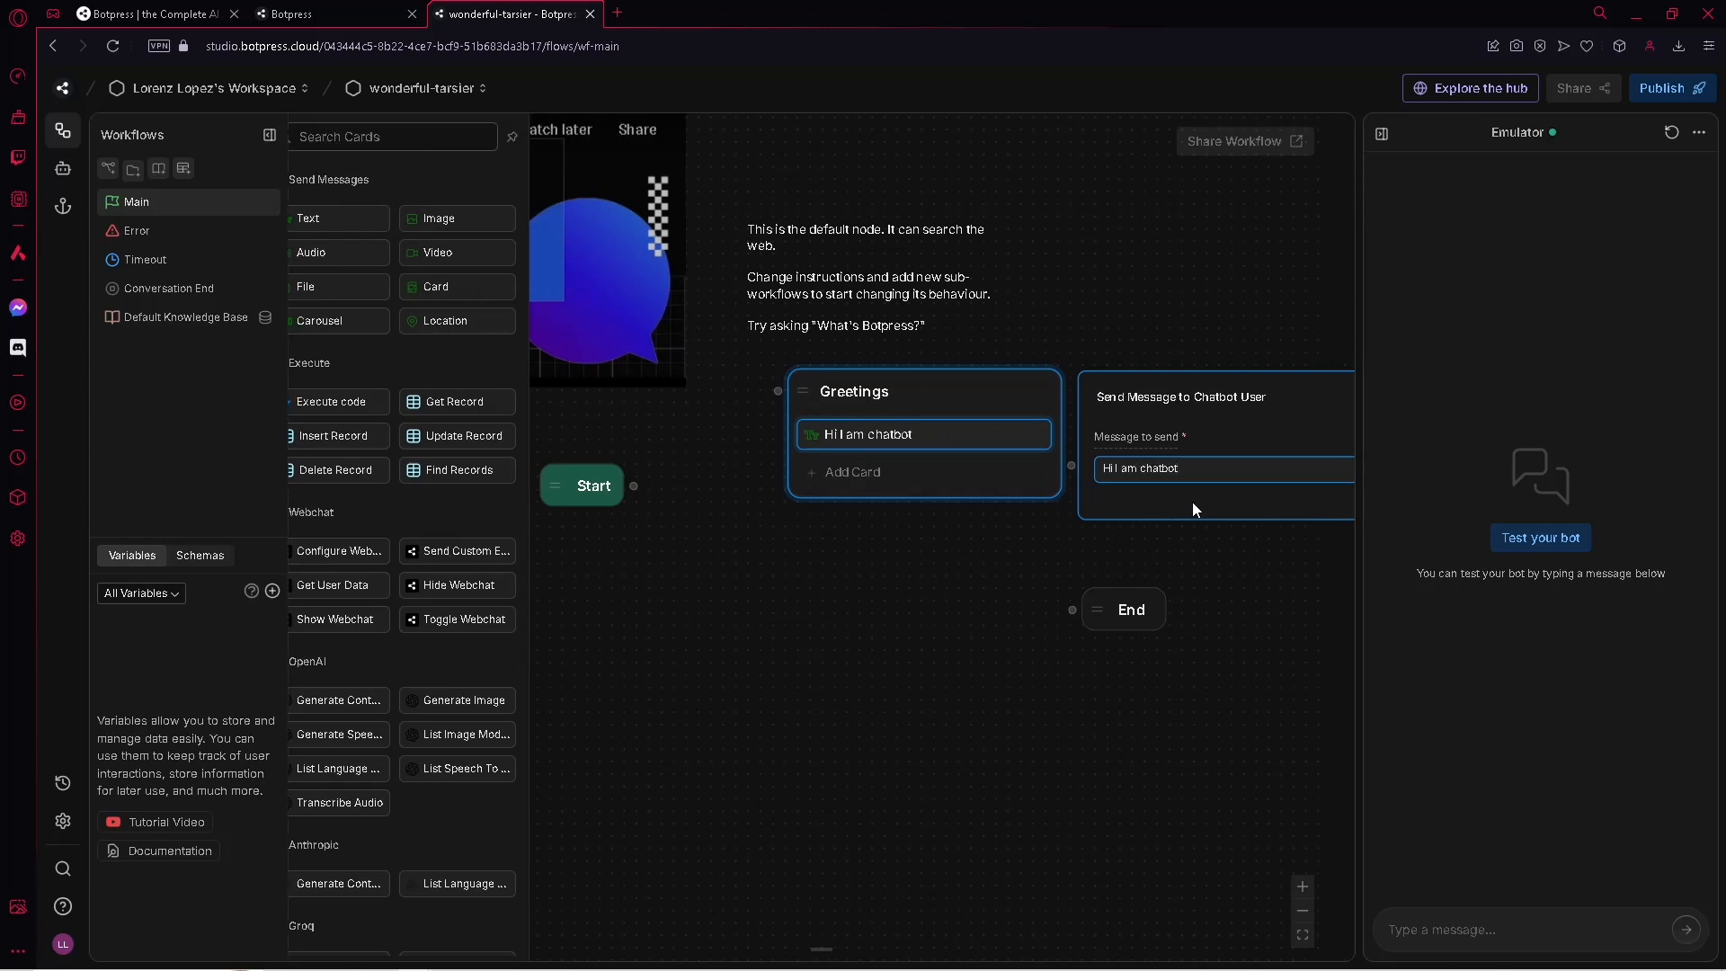
click(1160, 543)
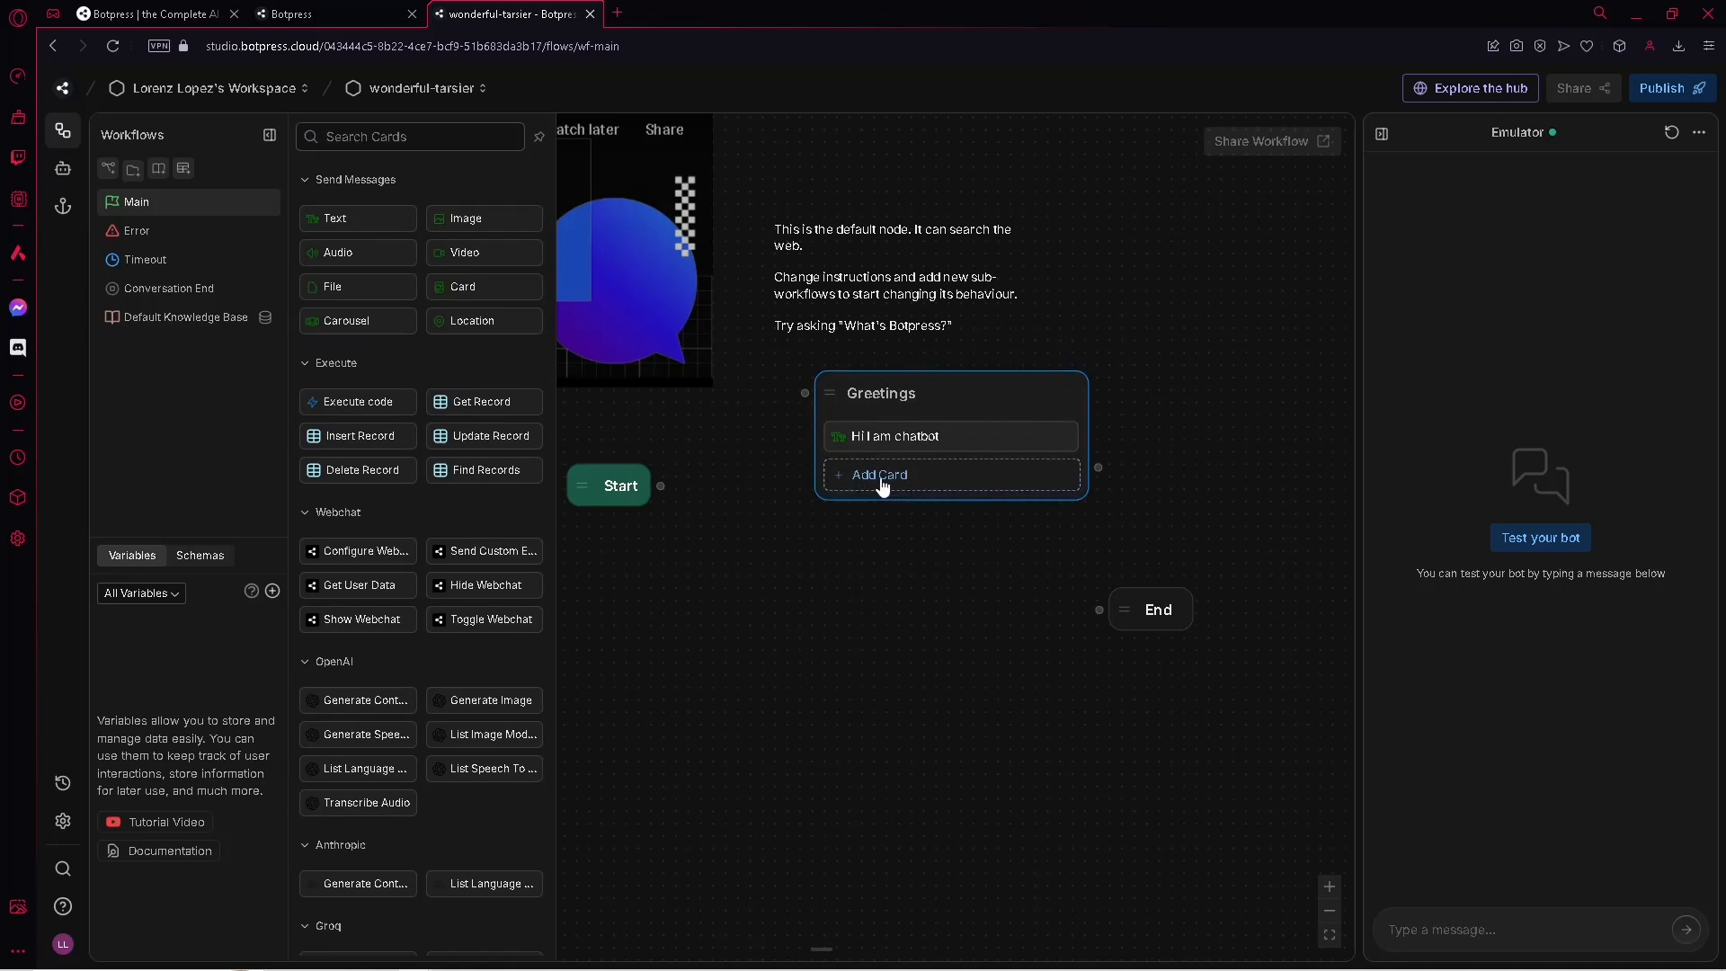
Add an Expression transition card below the text message in the Greetings node
scroll(334, 409, down, 4)
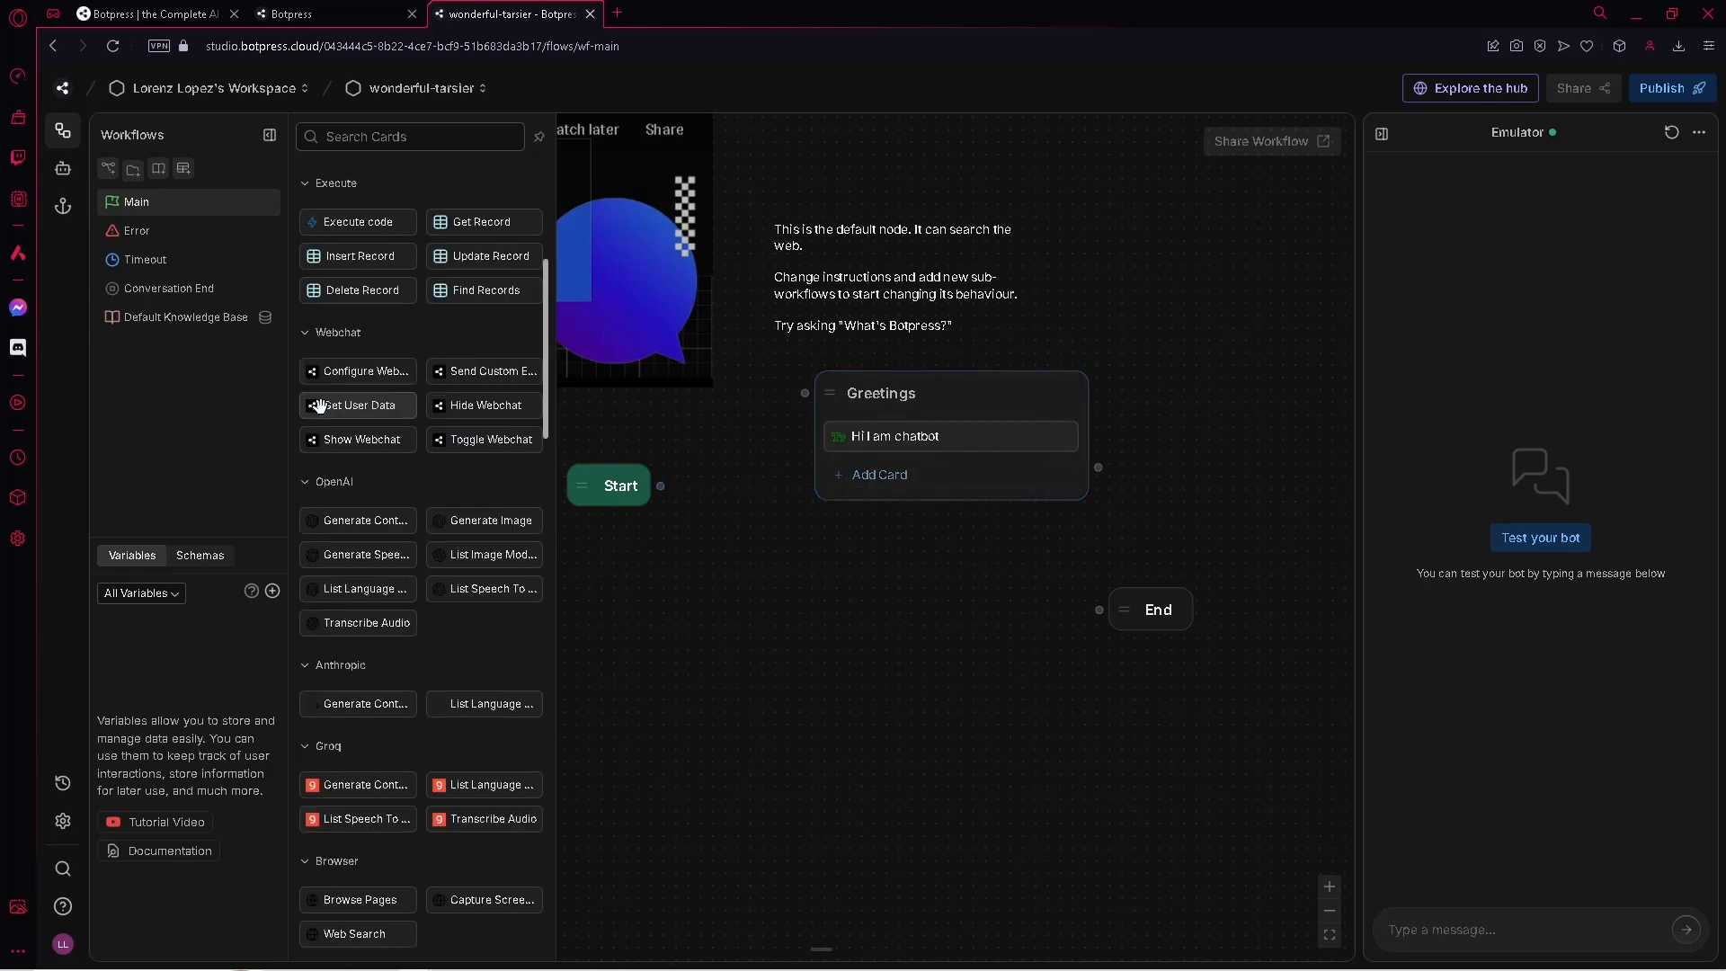
scroll(334, 409, down, 1)
scroll(337, 418, down, 3)
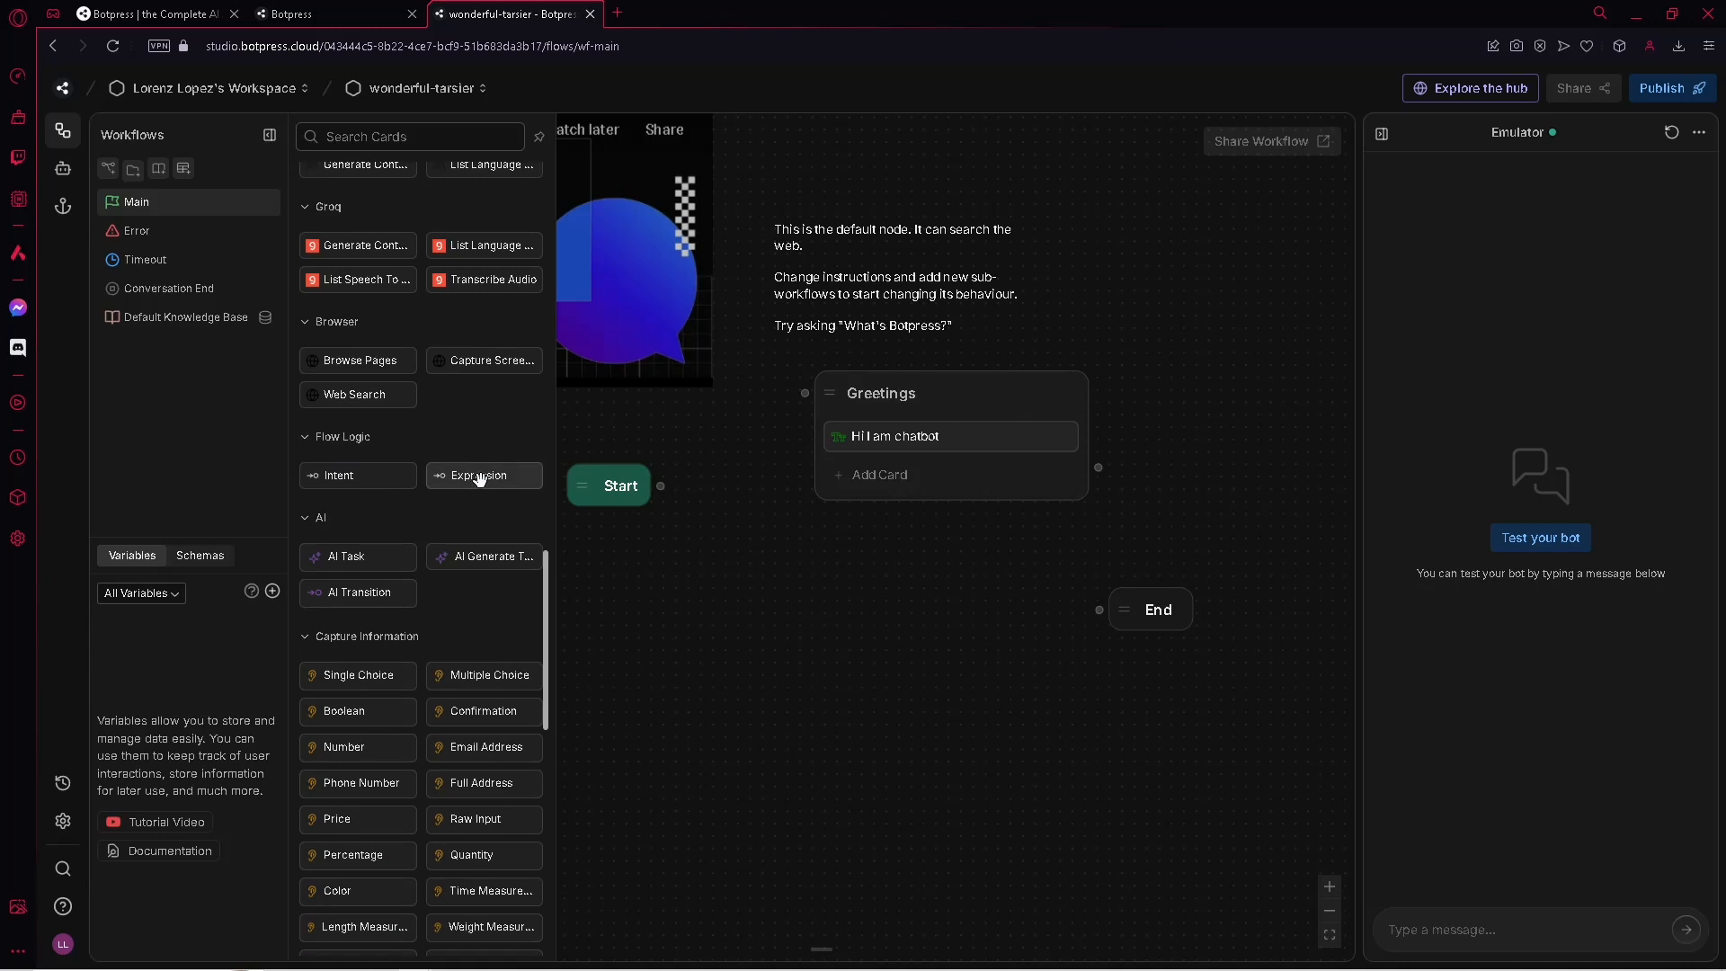
click(477, 481)
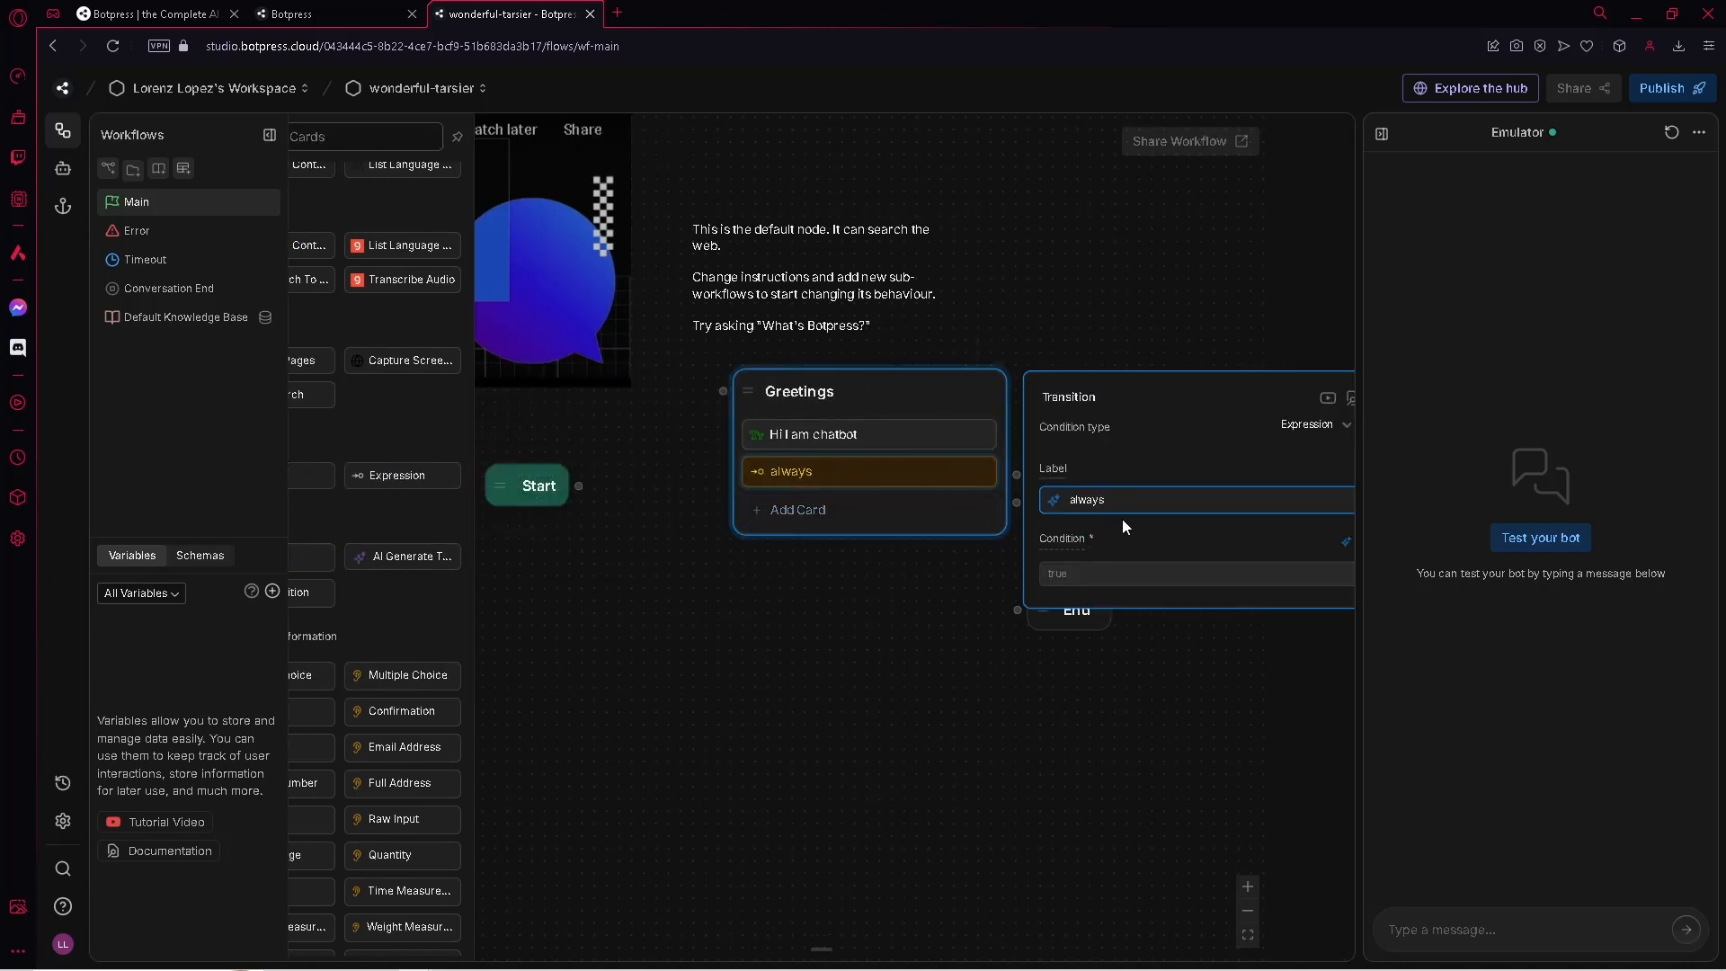
click(953, 565)
click(878, 422)
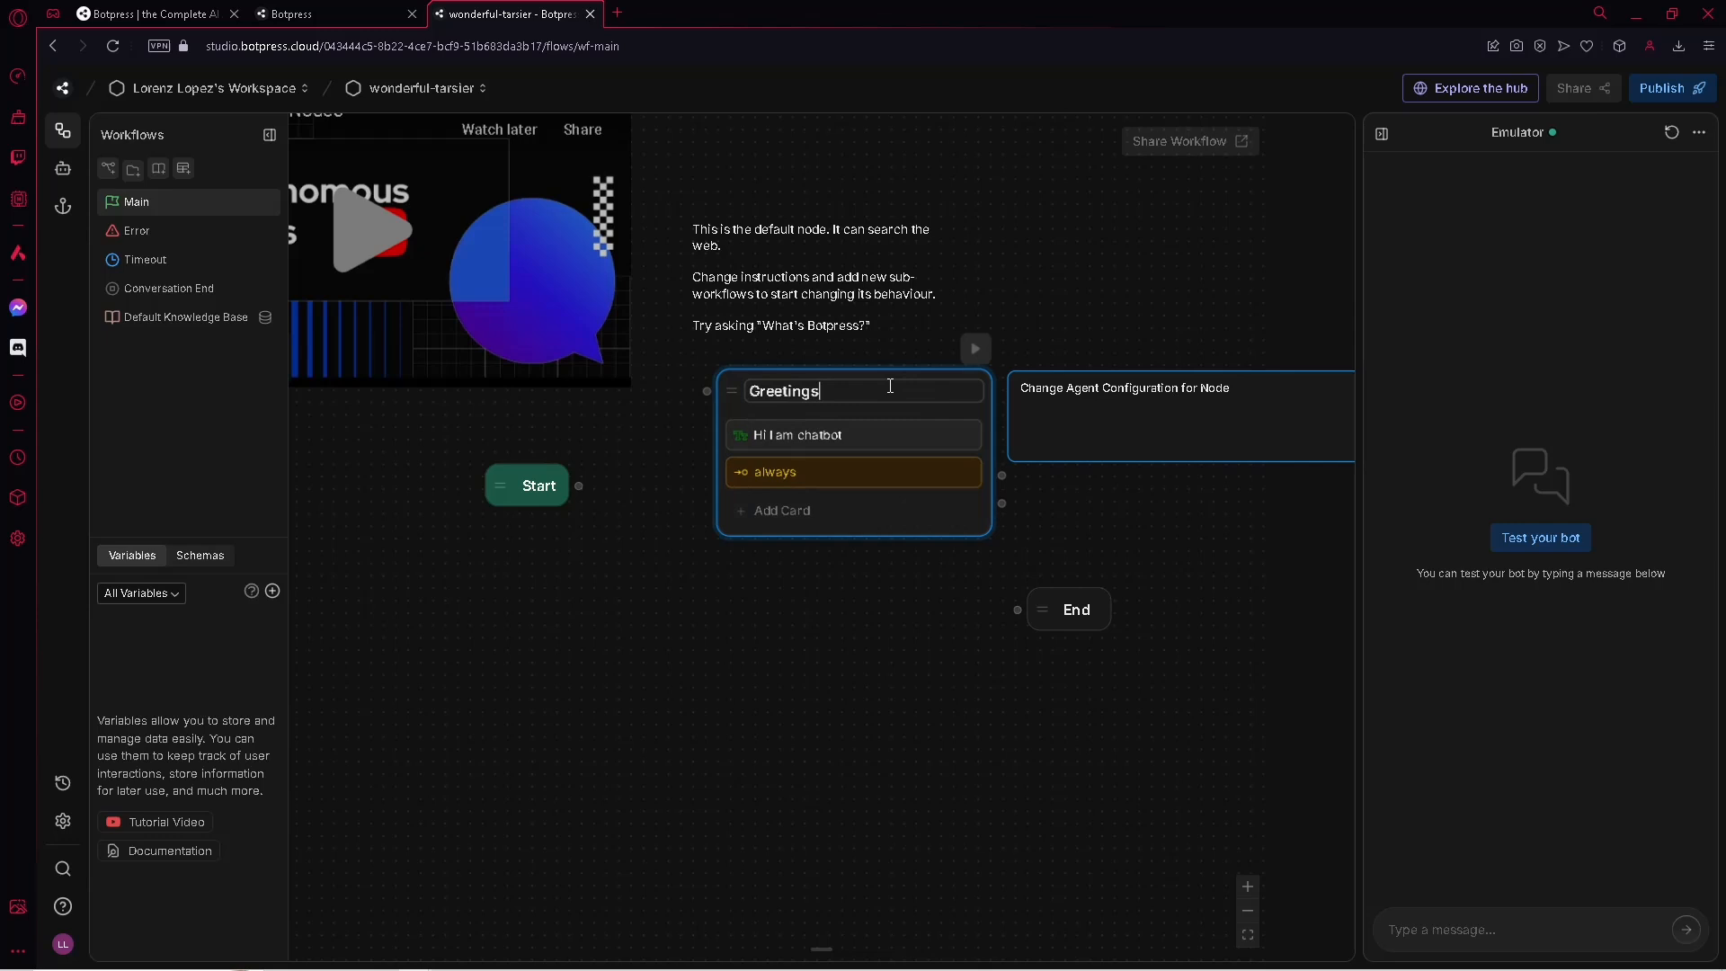
Add a second standard node below the Greetings node and name it Capture_information
right_click(820, 658)
click(866, 669)
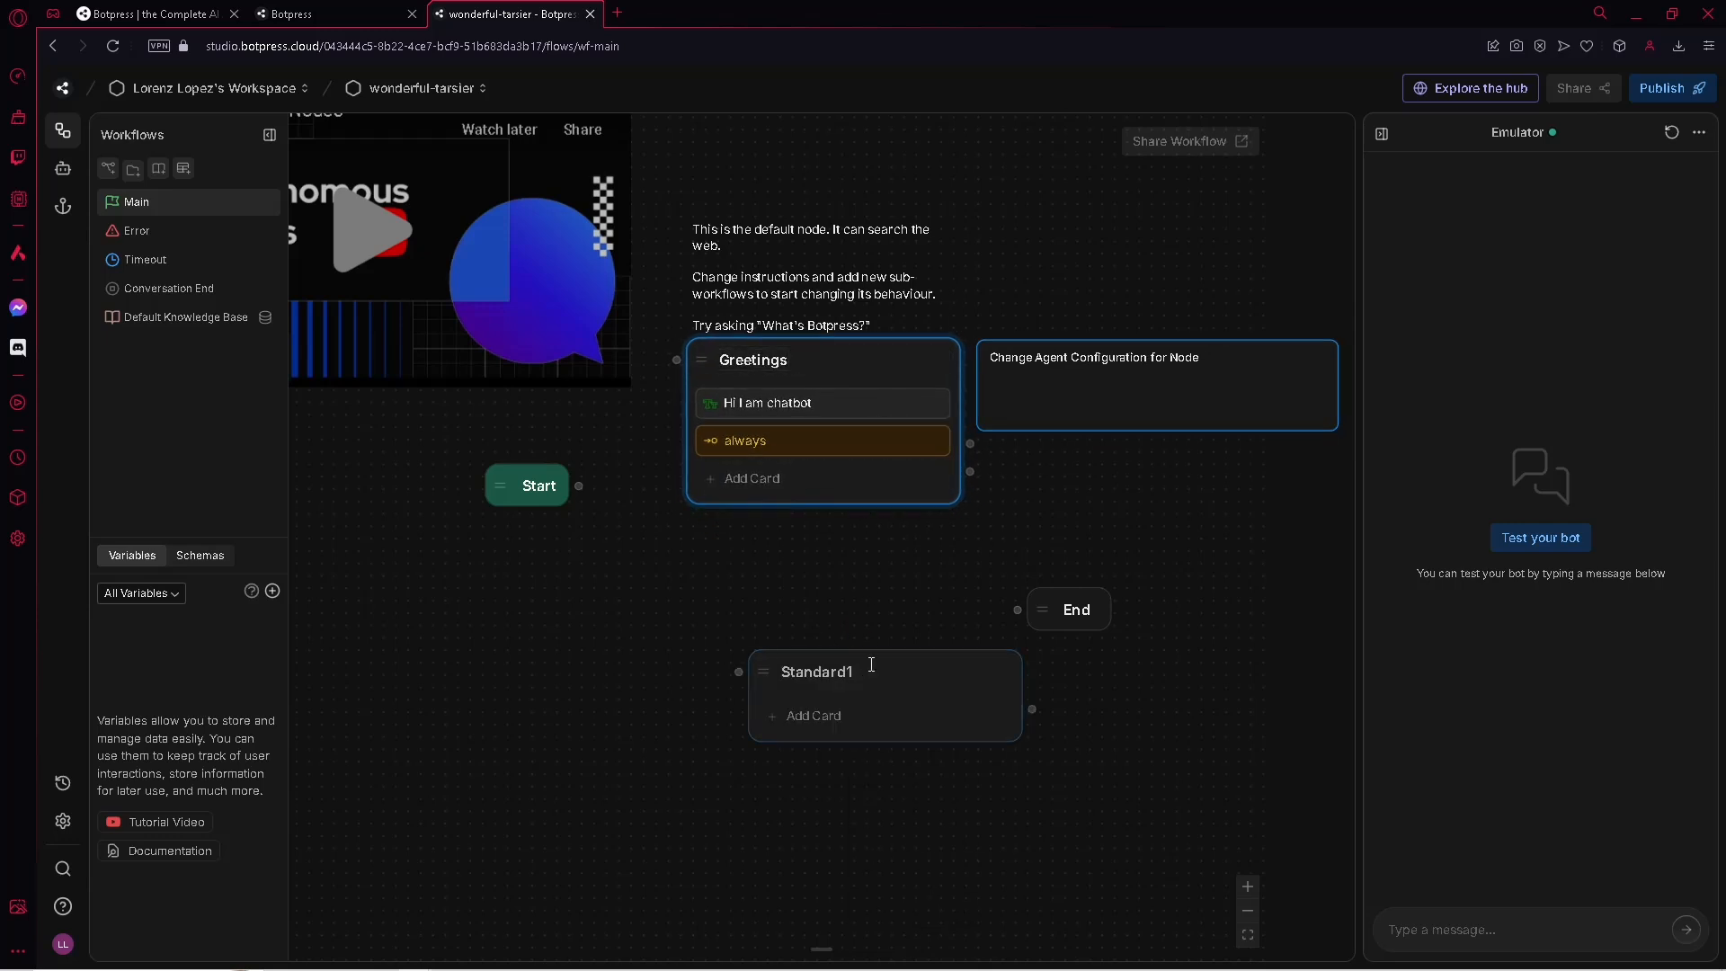
click(867, 655)
drag(865, 647, 771, 628)
click(839, 622)
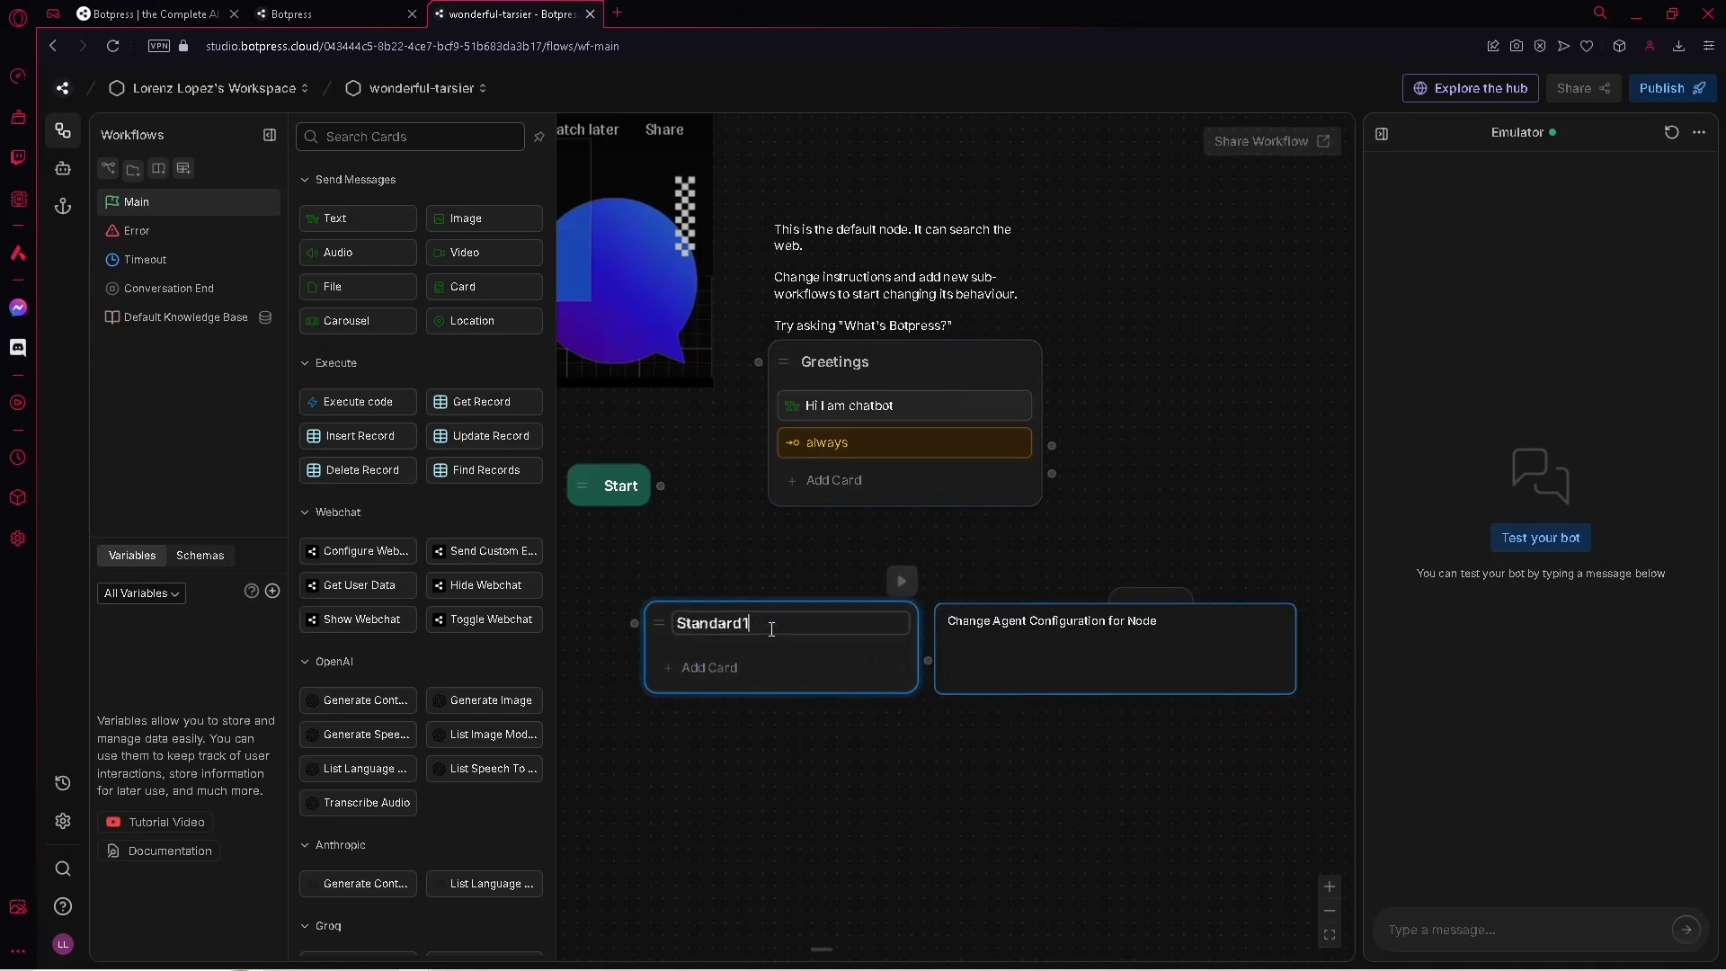
key(BackSpace)
key(BackSpace)
key(BackSpace)
key(BackSpace)
key(BackSpace)
key(BackSpace)
key(BackSpace)
key(BackSpace)
text(Capture_information)
click(774, 729)
drag(822, 606, 902, 587)
Add a Number card for capturing information to the Capture_information node
click(872, 668)
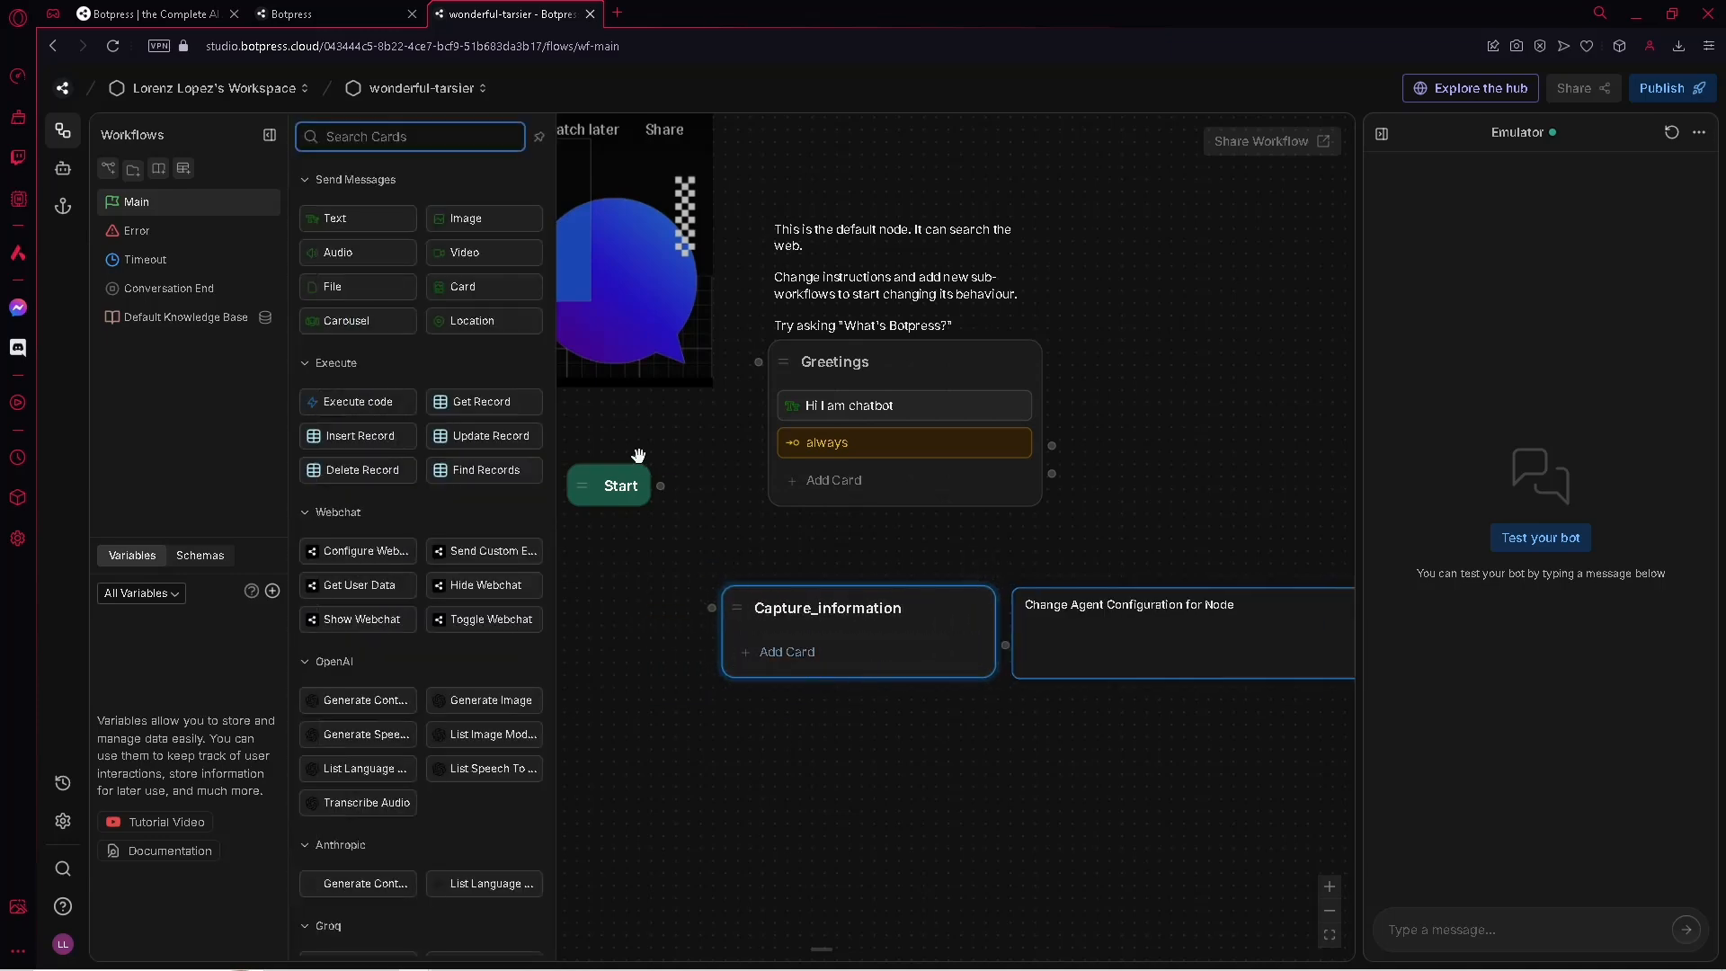
scroll(468, 453, down, 5)
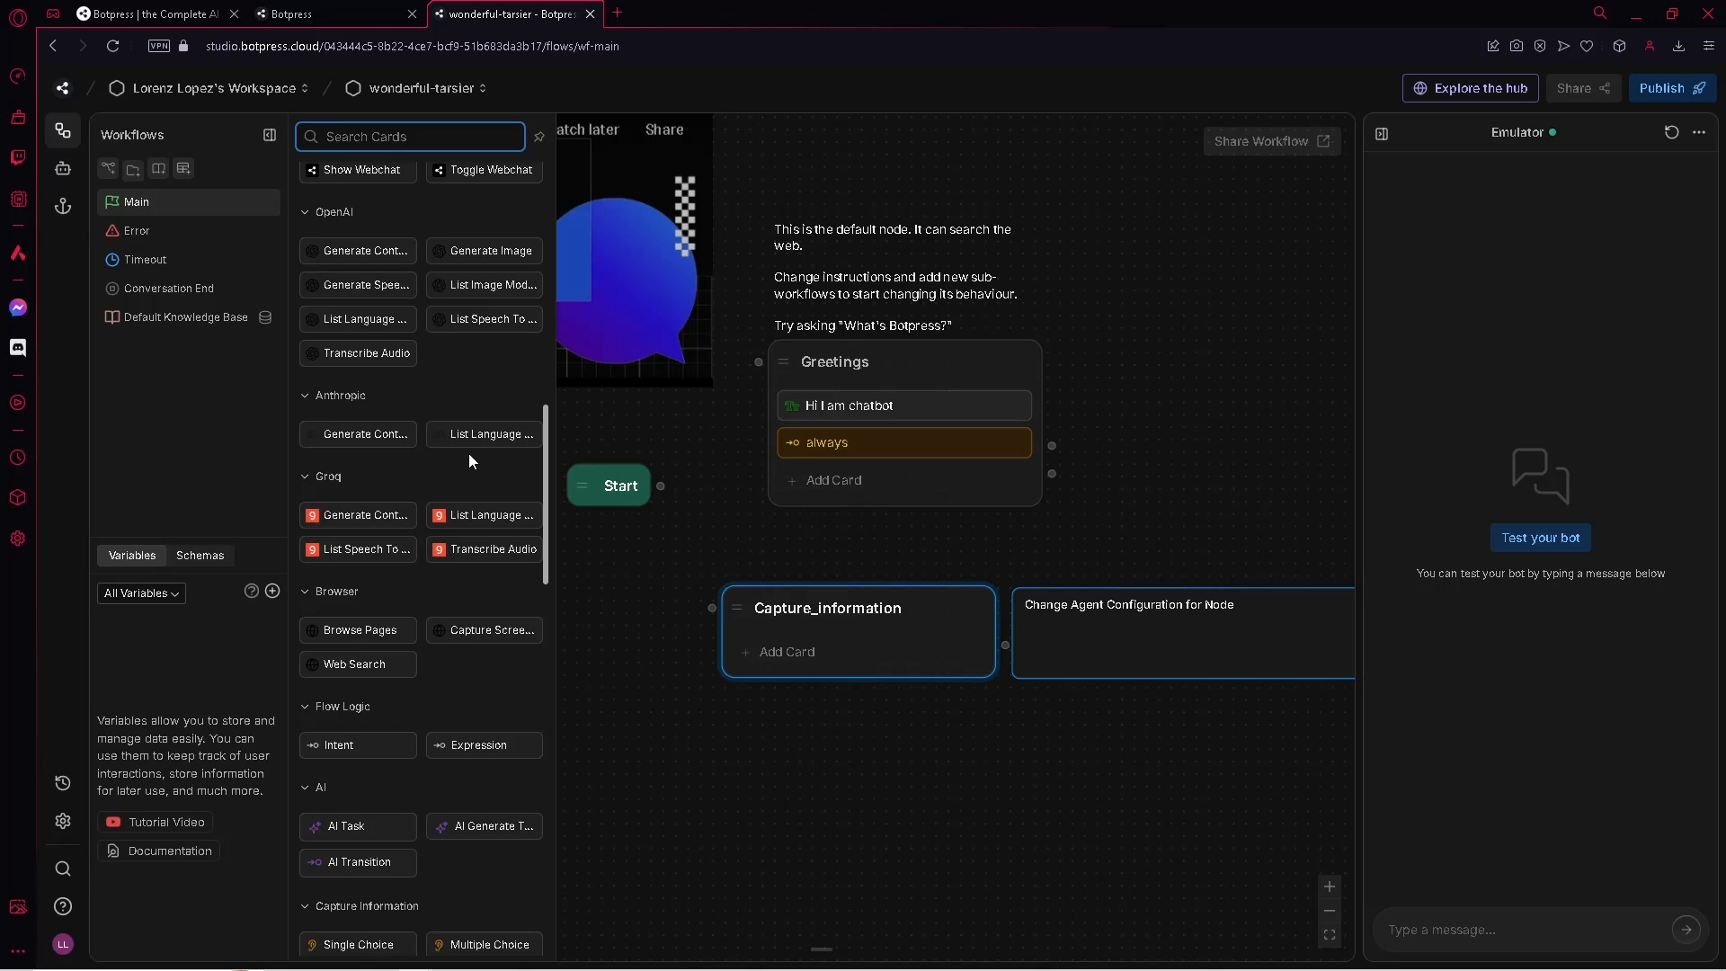
scroll(467, 453, down, 4)
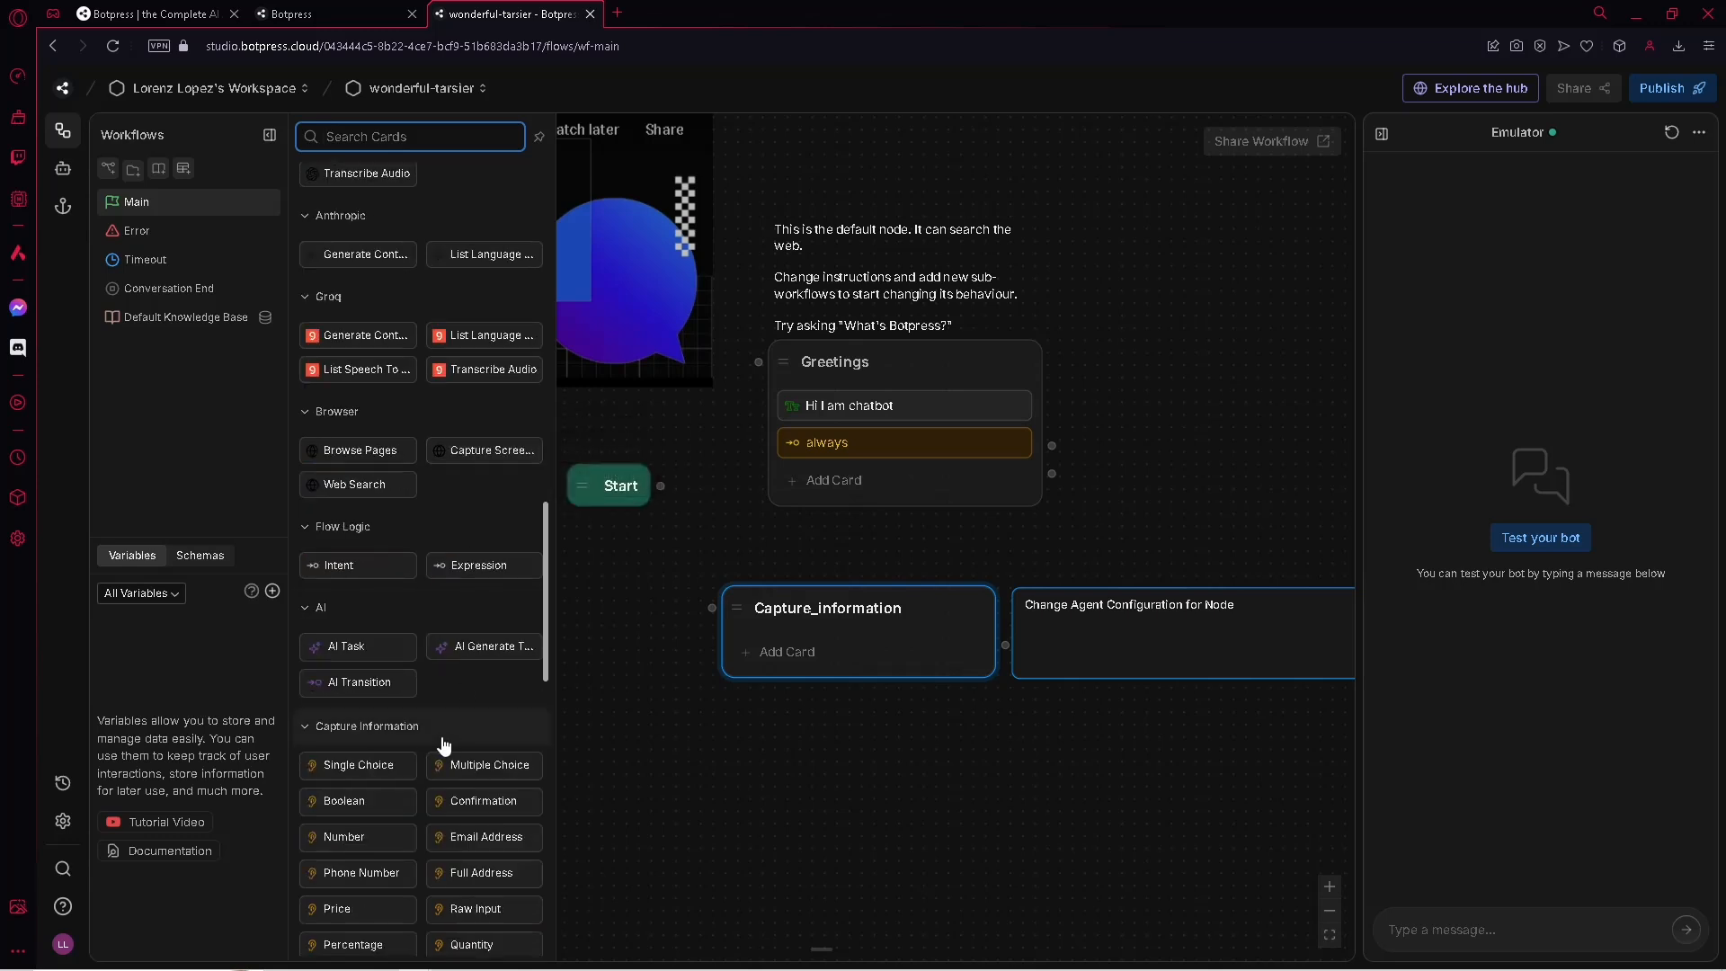
scroll(443, 744, down, 1)
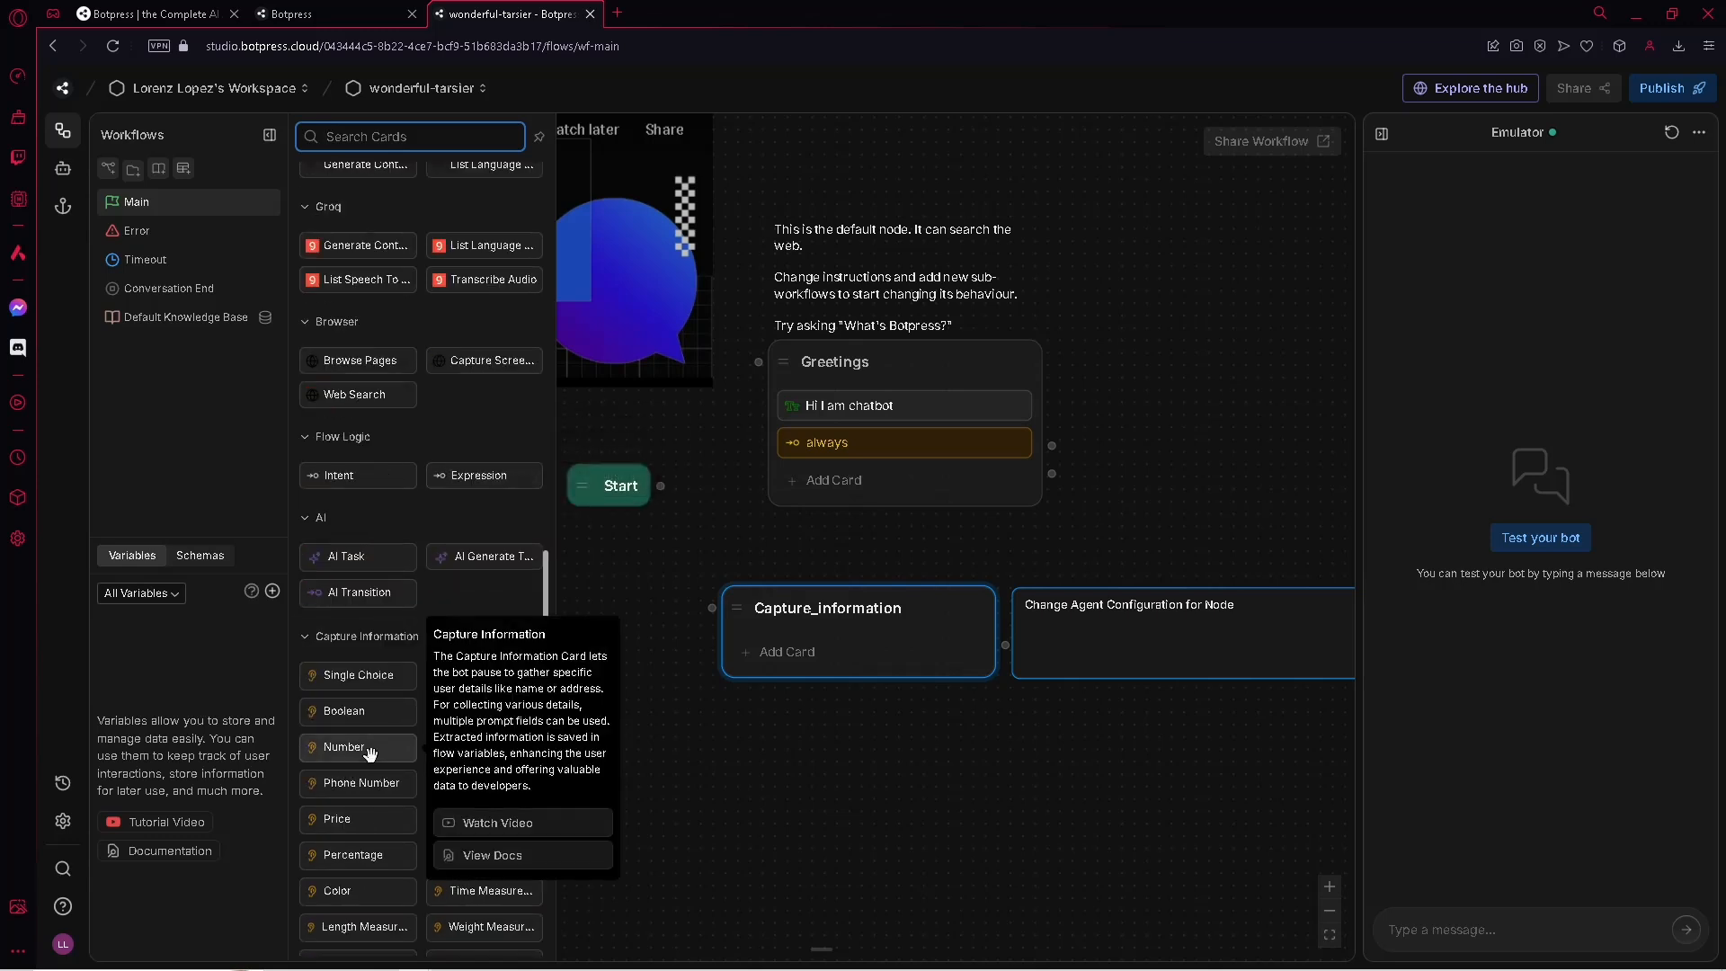
click(369, 753)
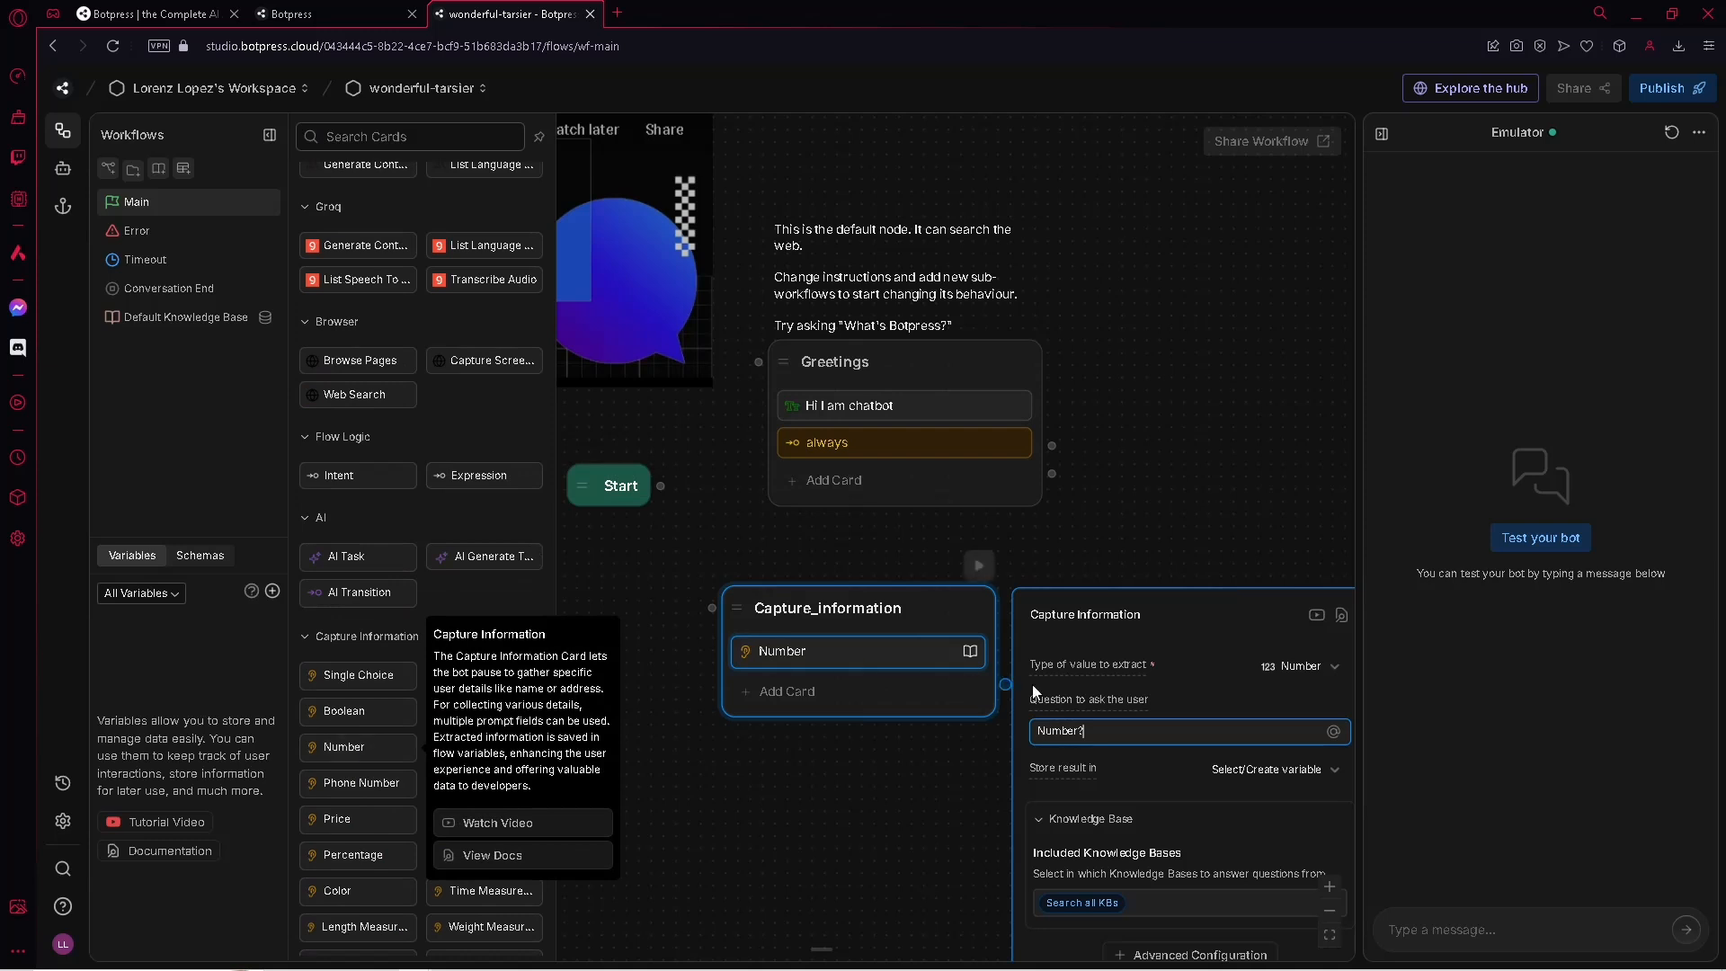
click(962, 720)
Replace the Number card's question to the user with "How many items do you want to"
click(930, 651)
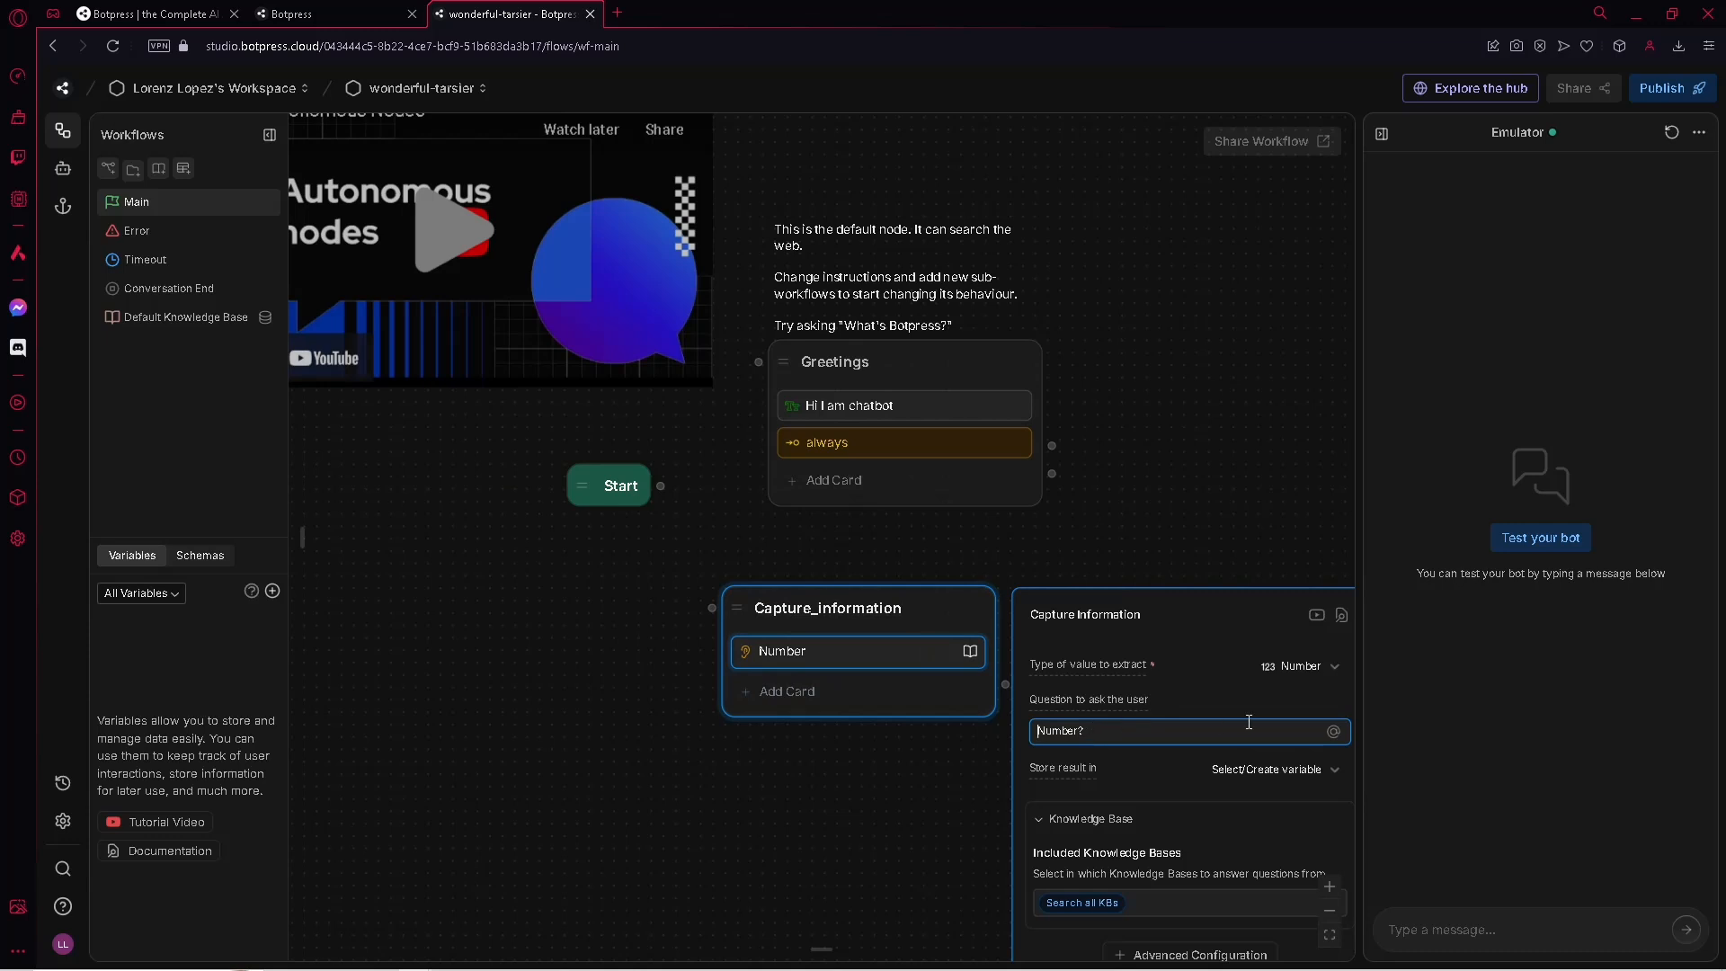
text(ada)
key(ctrl+a)
text(How many items do you)
key(ctrl+BackSpace)
key(ctrl+BackSpace)
text(do you wnt)
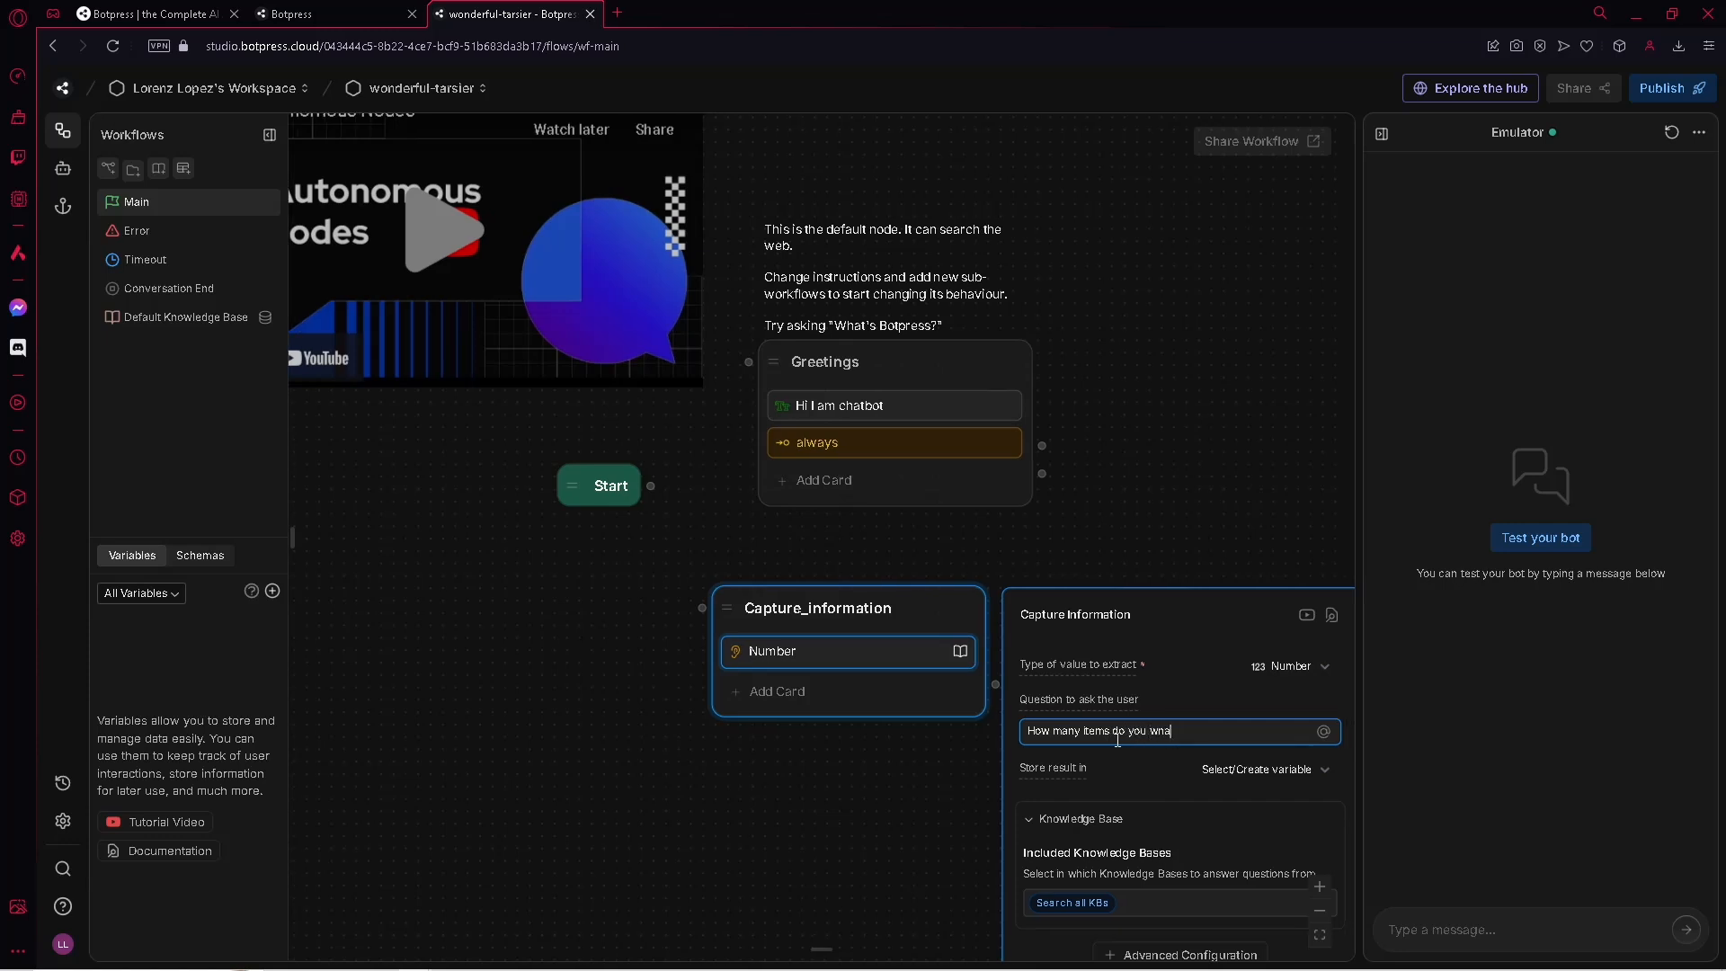
key(BackSpace)
key(BackSpace)
text(ant to)
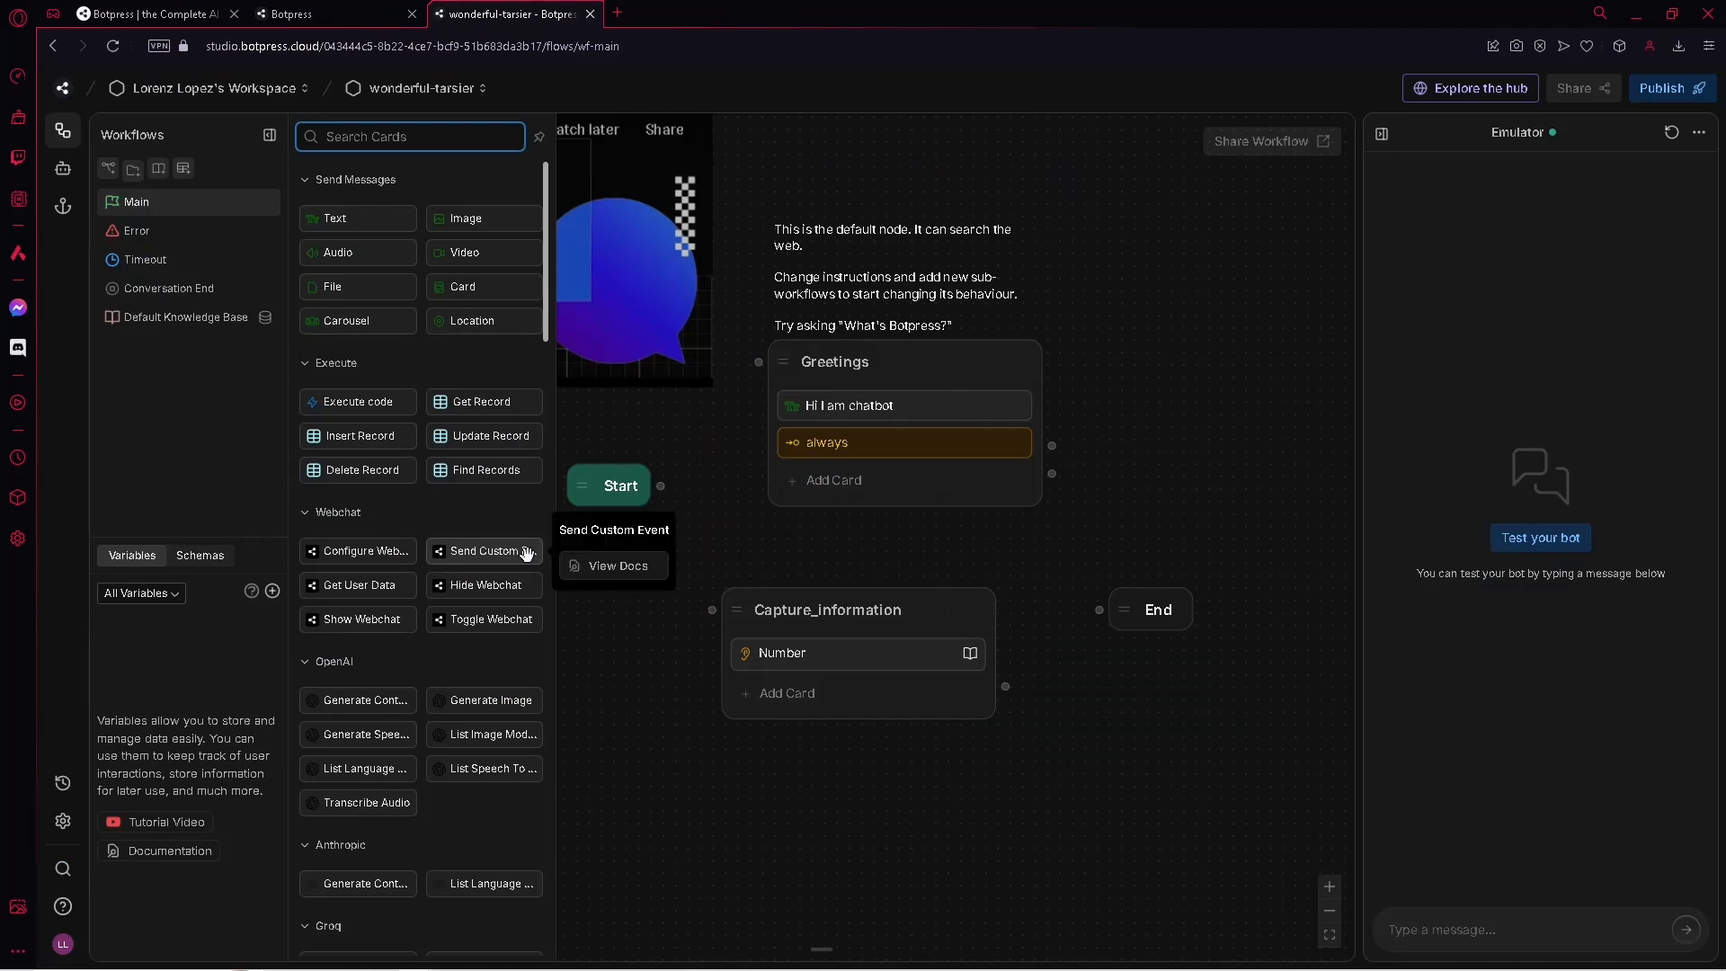
Add an Expression transition card below the Number card in the Capture_information node
scroll(486, 503, down, 7)
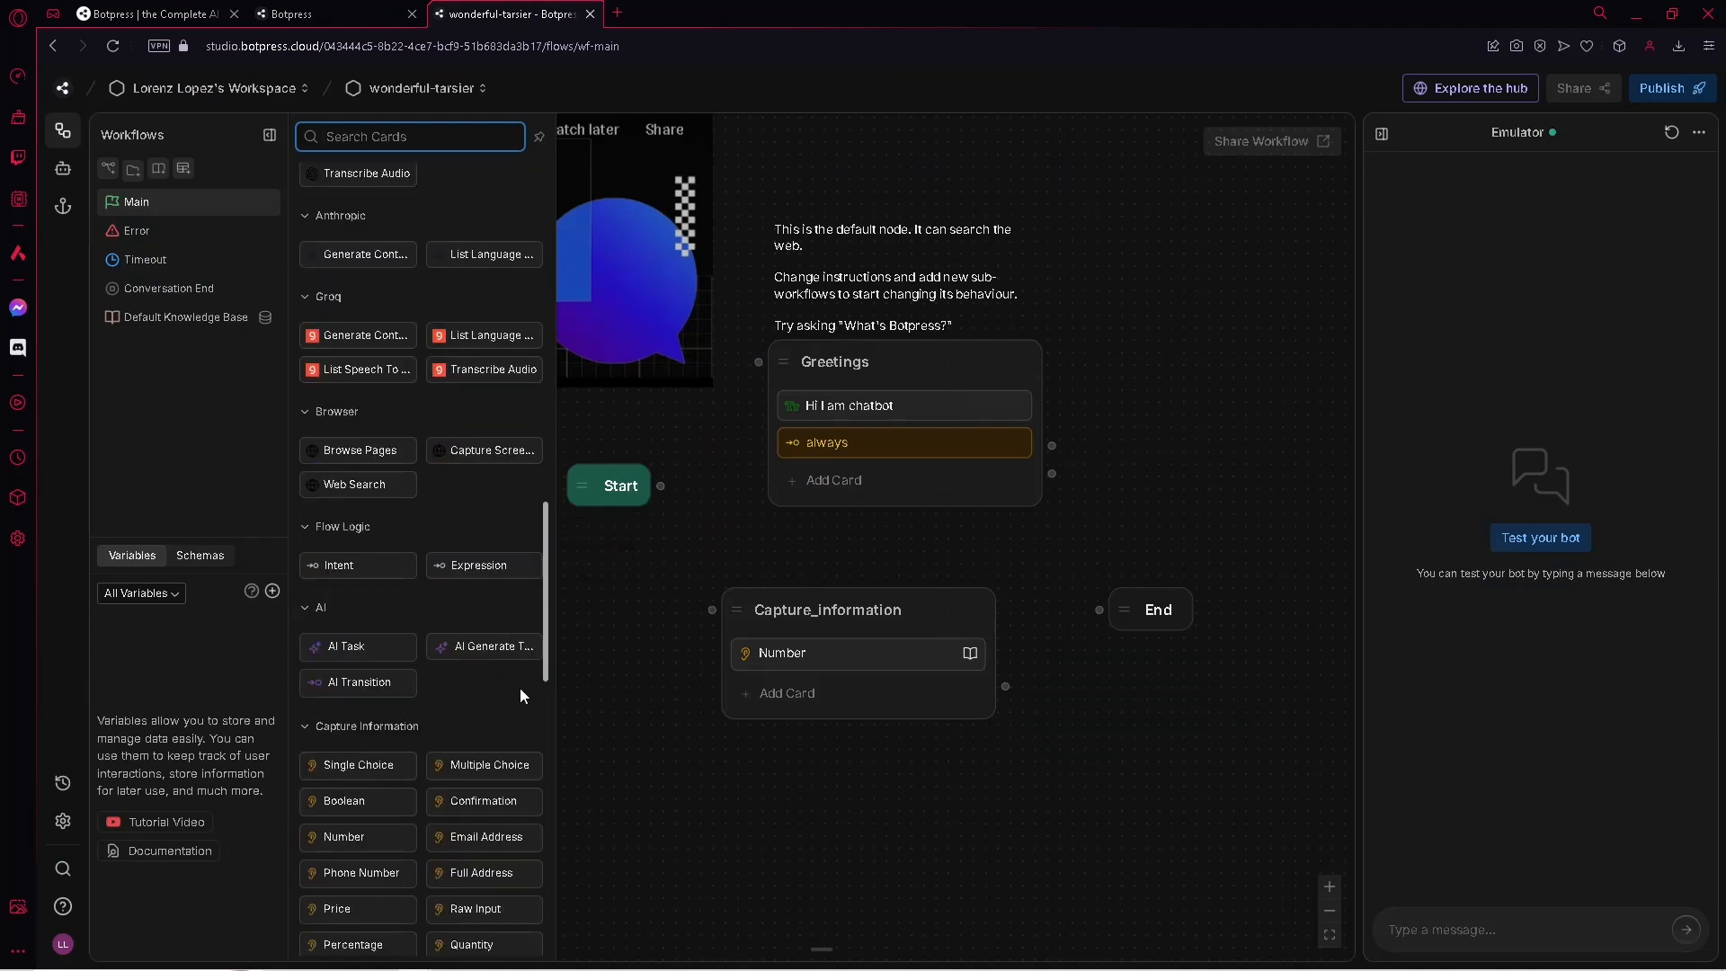
drag(462, 564, 855, 701)
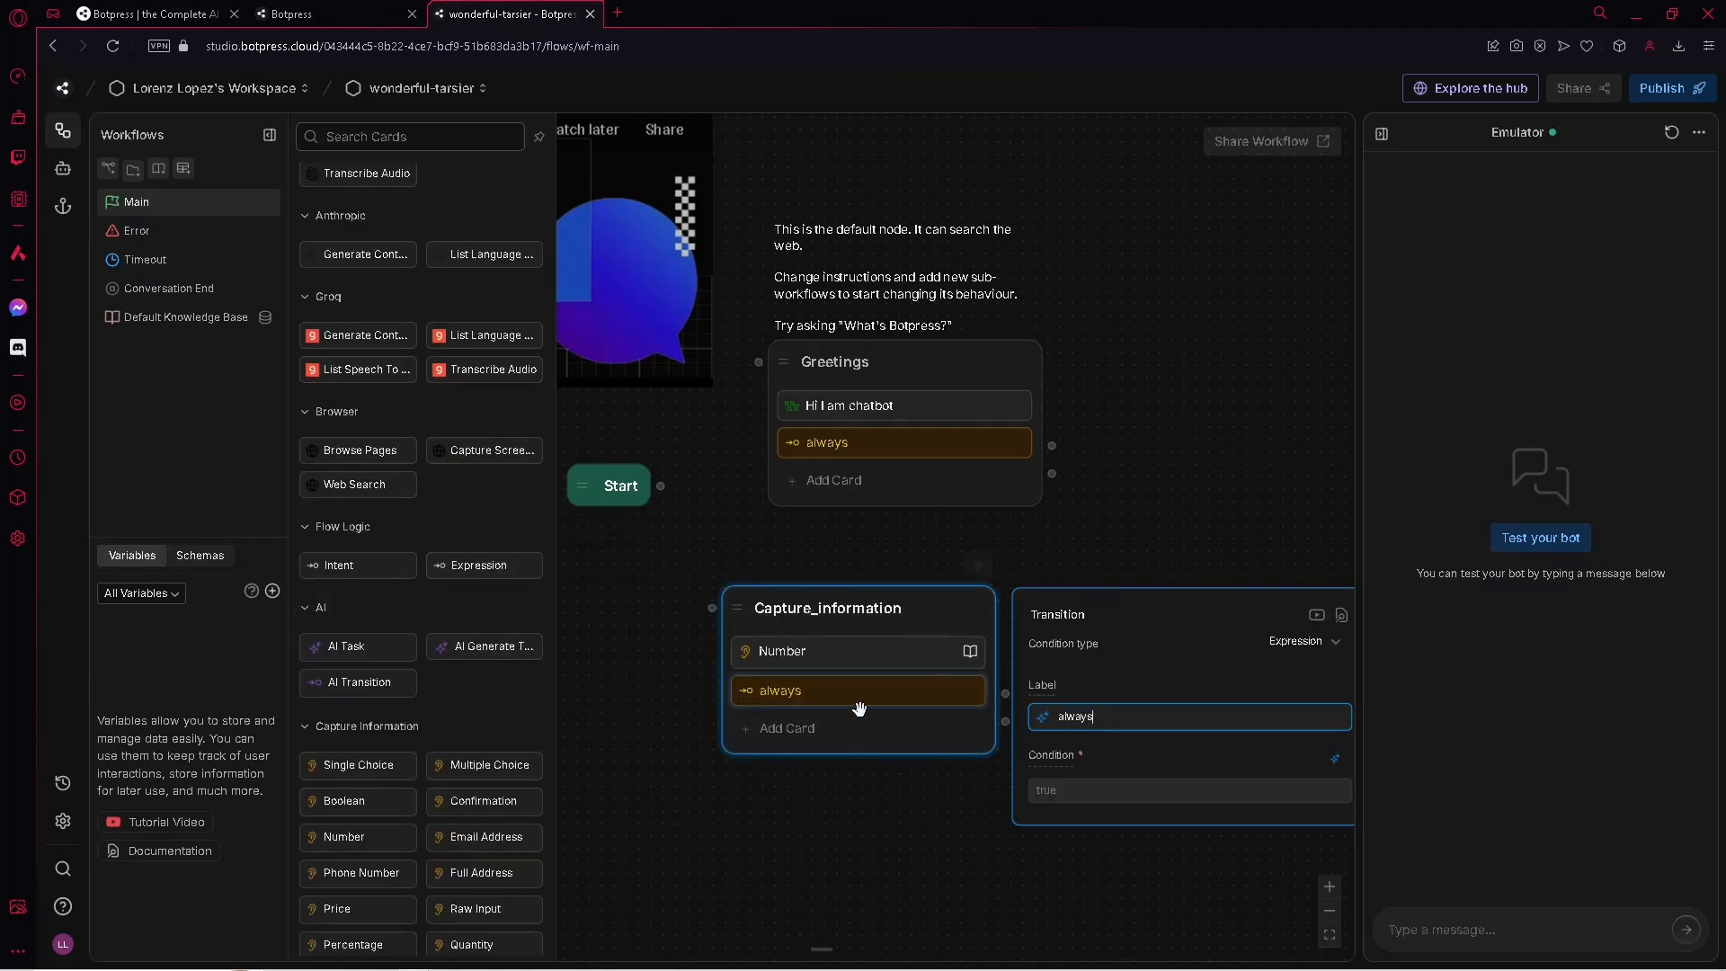
Add a second Expression card to the Capture_information node and label the first transition "user input number between 1 to 5"
click(493, 567)
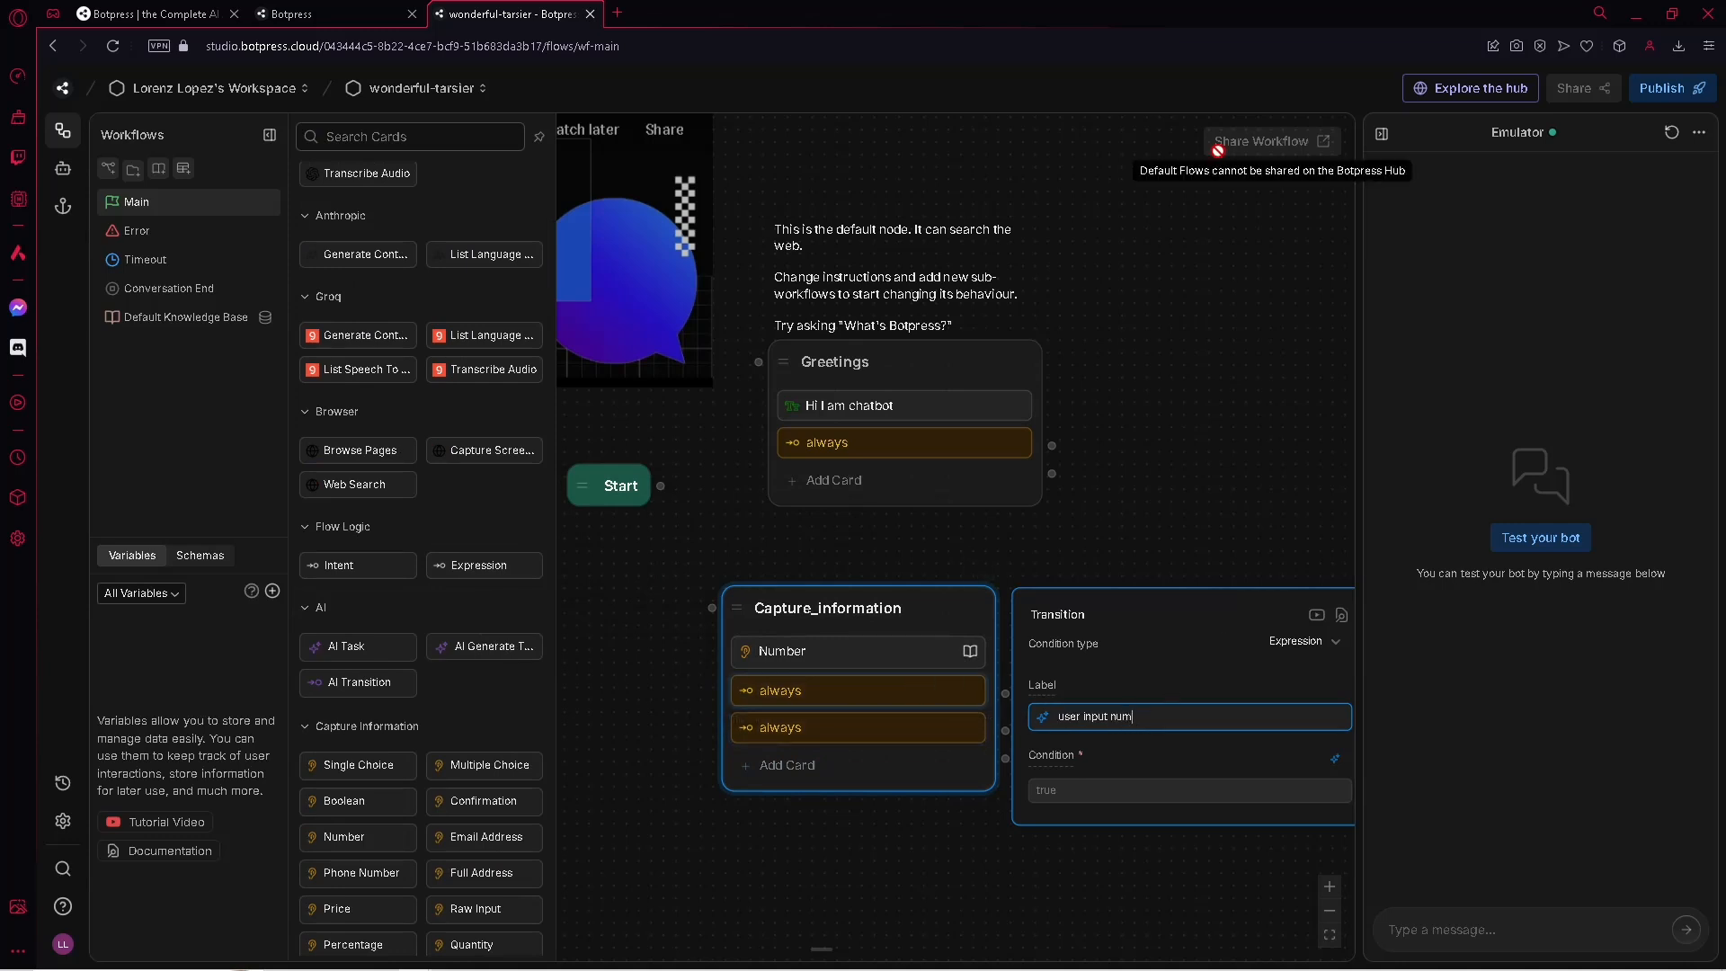
text(bbetween)
key(BackSpace)
key(BackSpace)
key(BackSpace)
key(BackSpace)
Label the second Expression transition in the Capture_information node "user input number between 6 to 10"
click(913, 727)
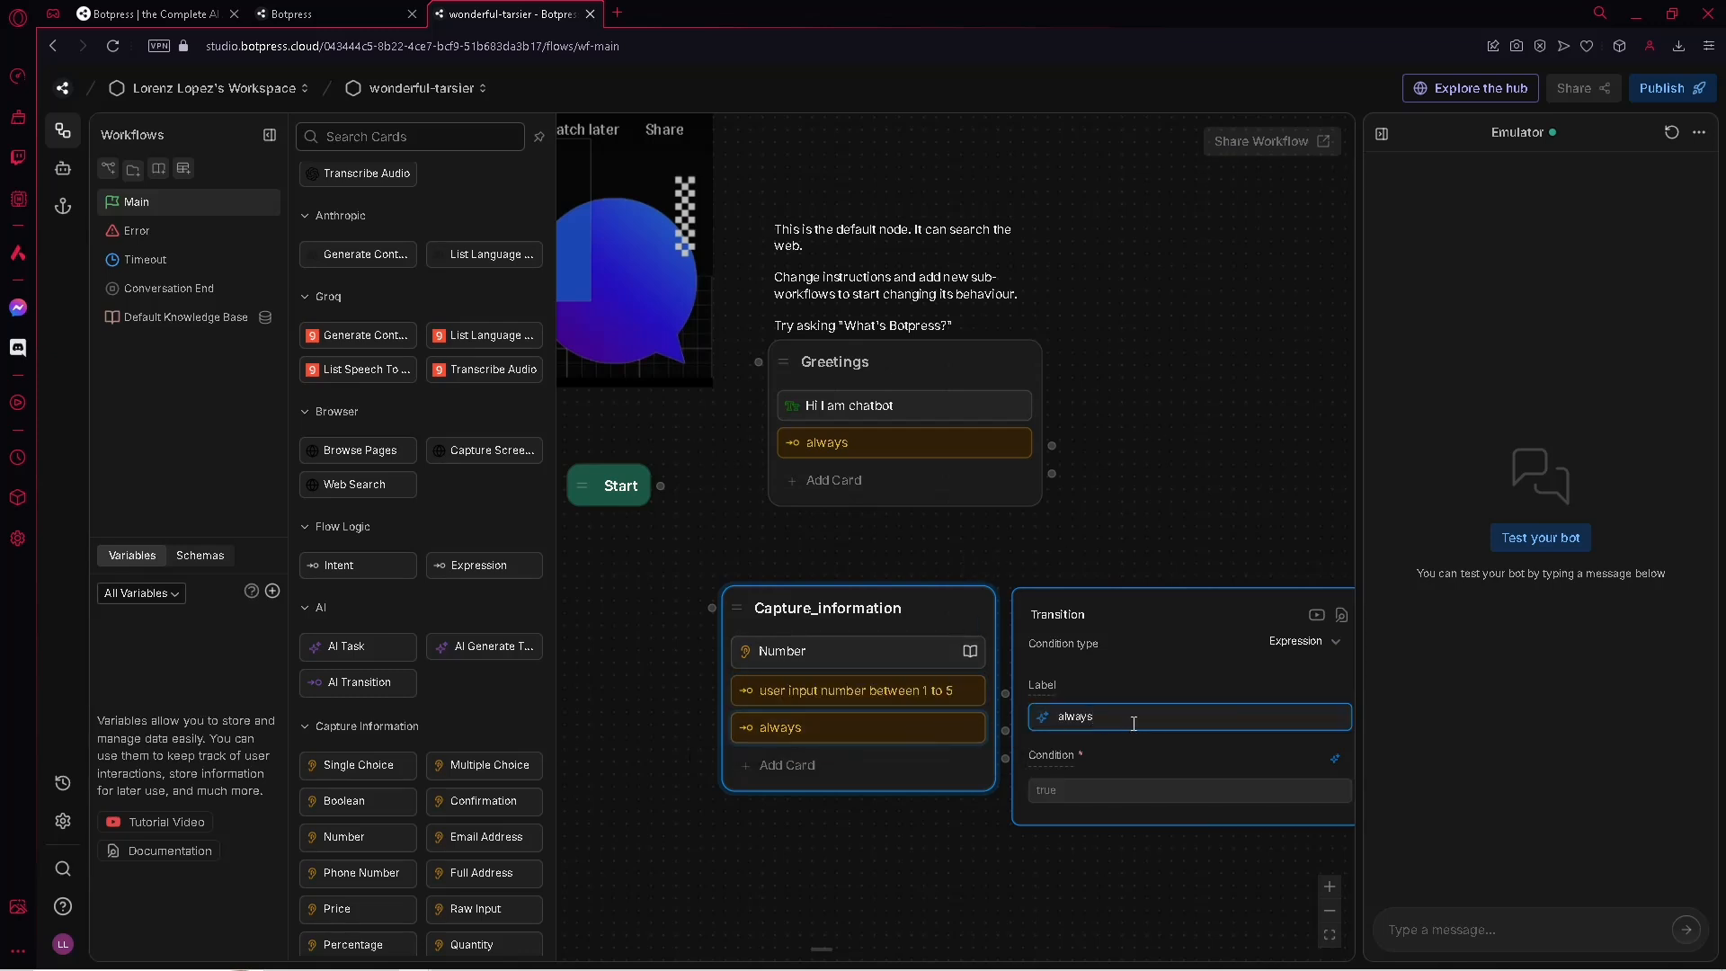
drag(1134, 724, 1065, 725)
key(BackSpace)
text(user input number between)
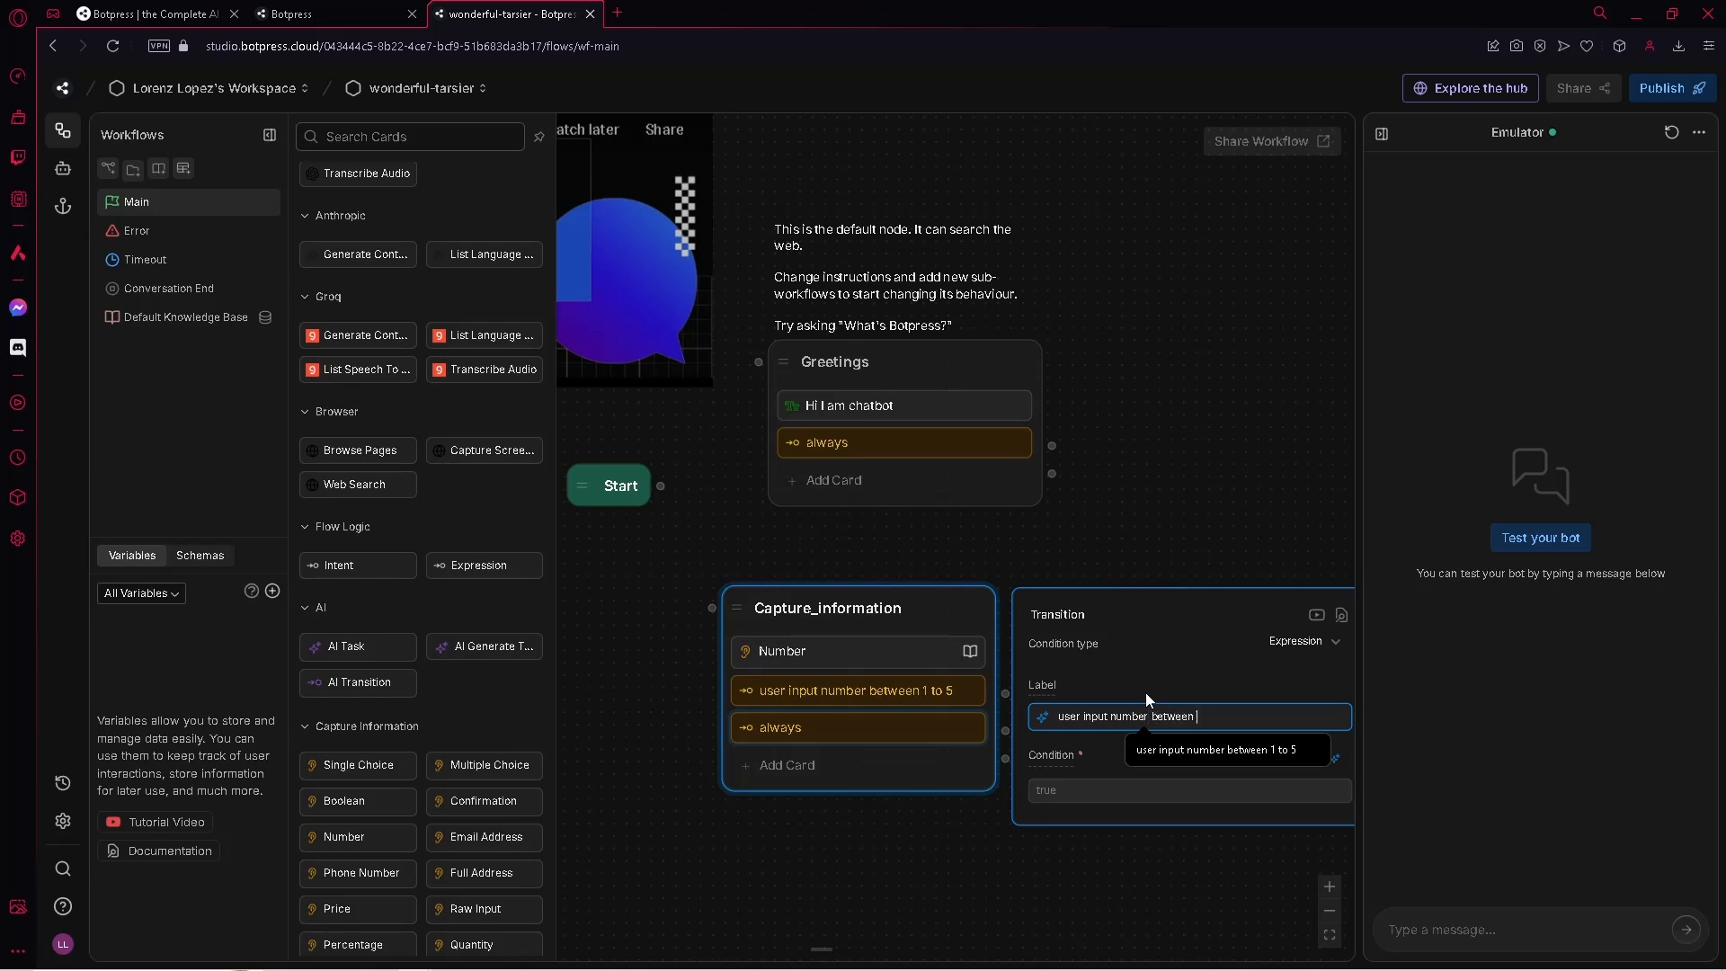
text(6 to)
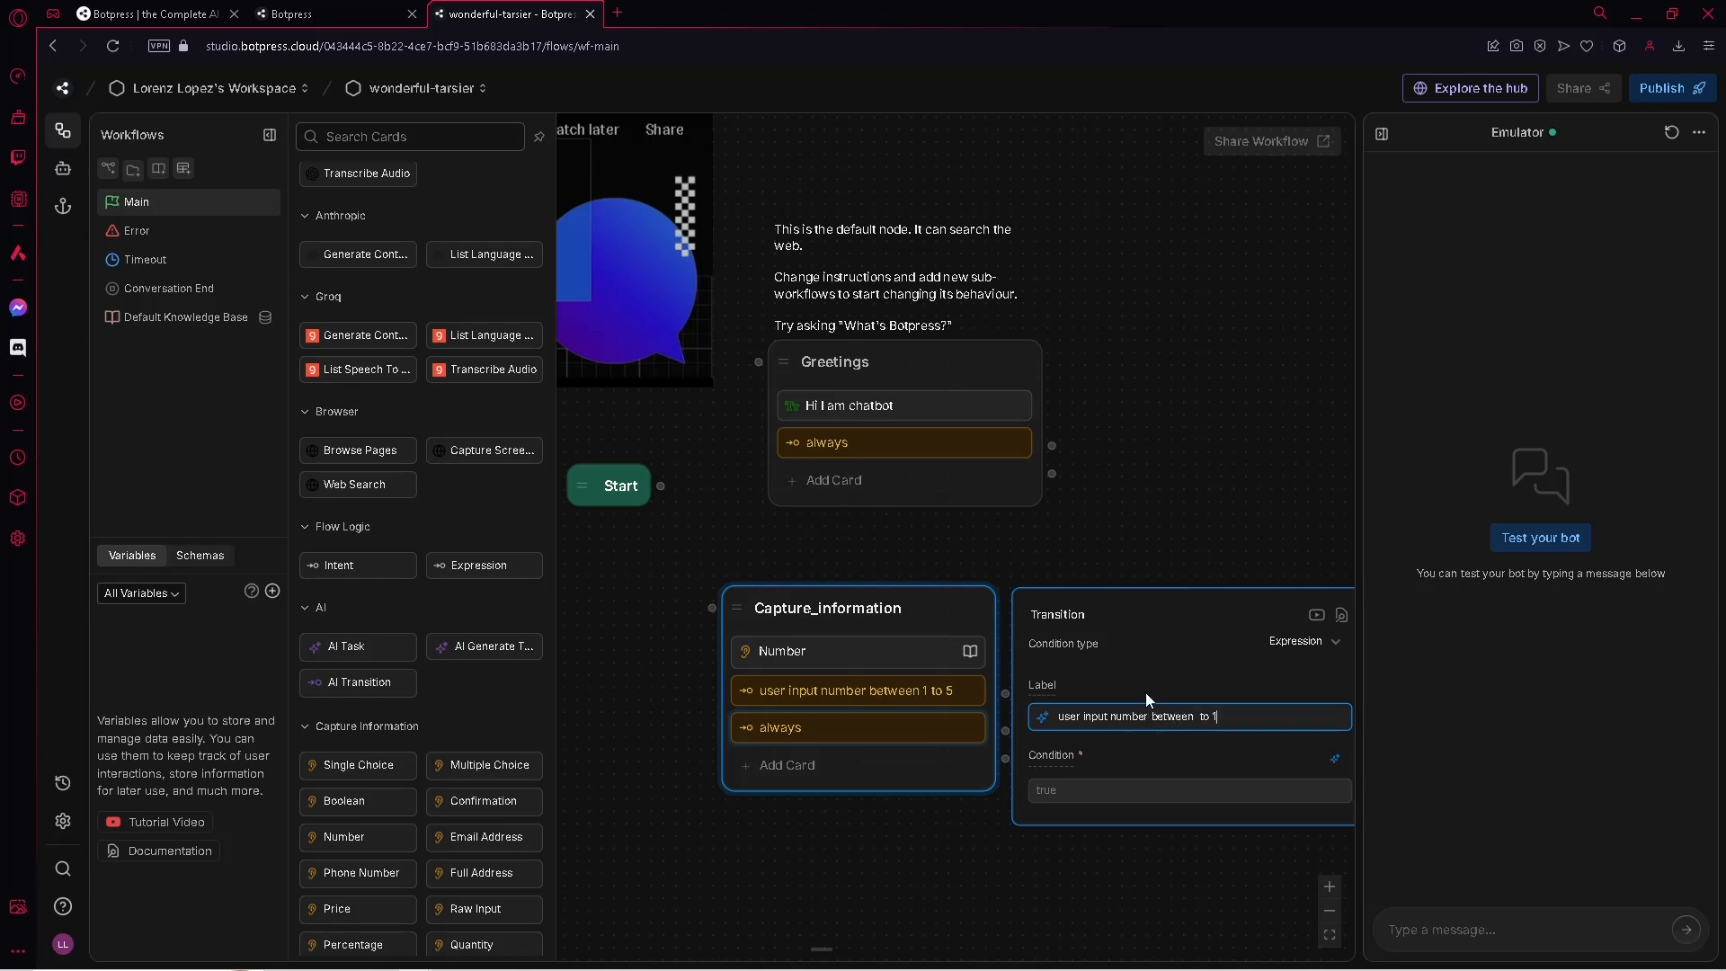
key(BackSpace)
key(BackSpace)
key(BackSpace)
key(BackSpace)
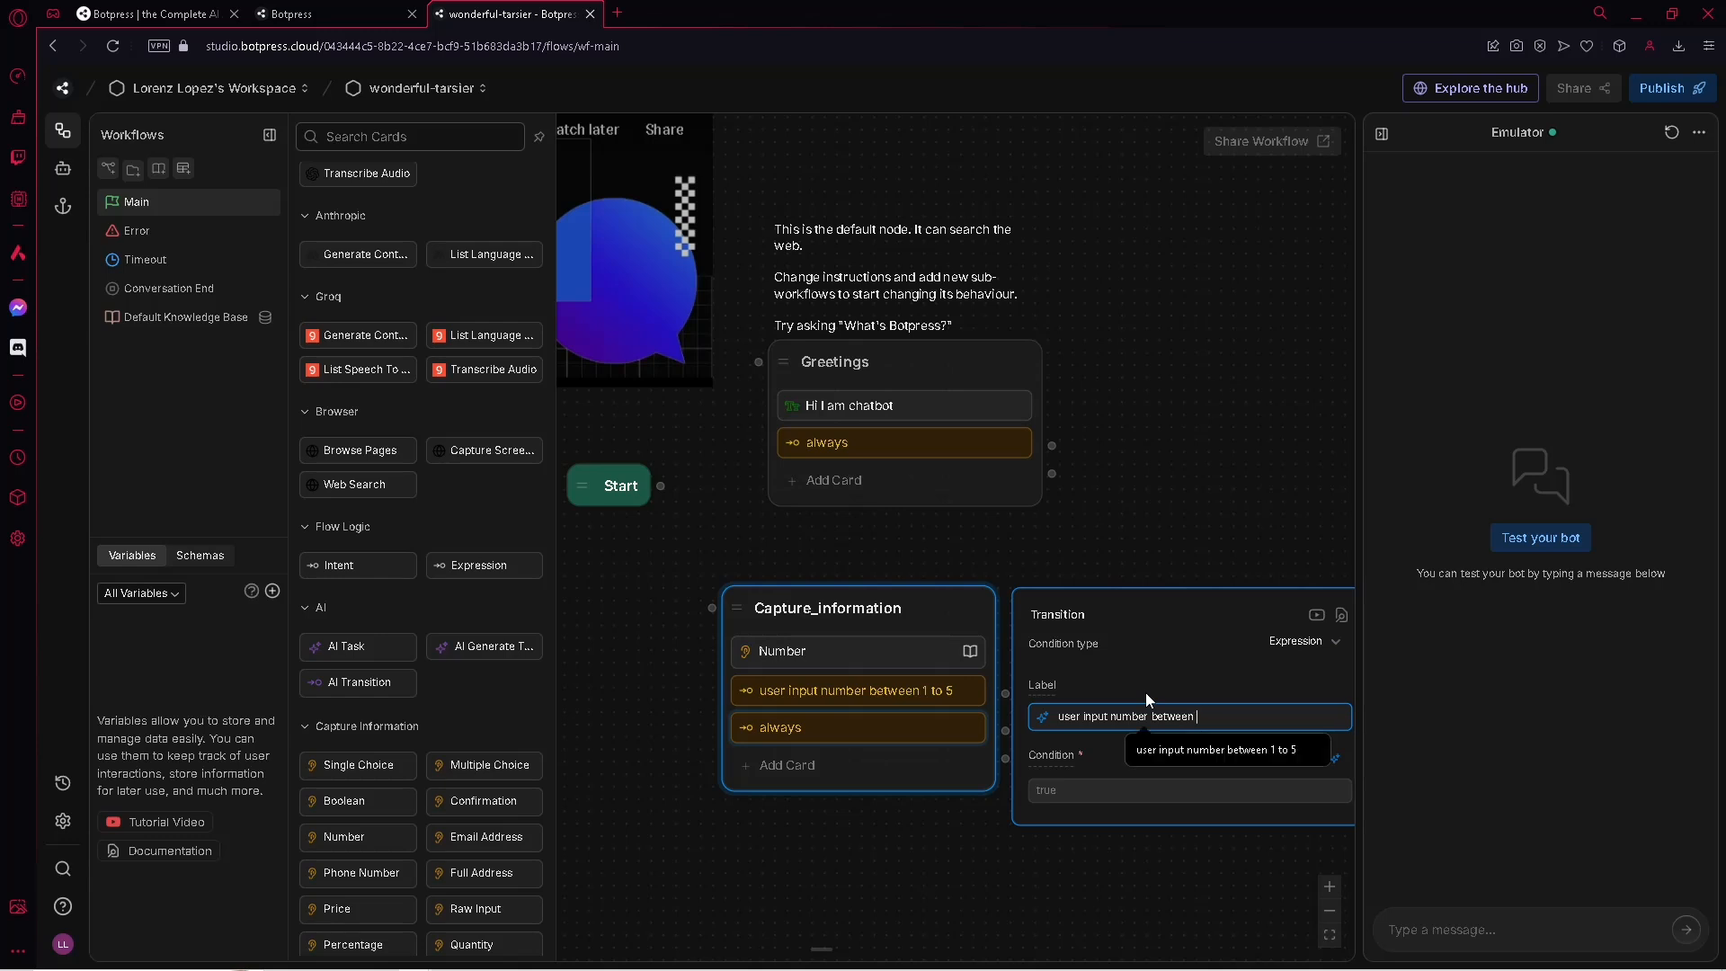
text(6 to 10)
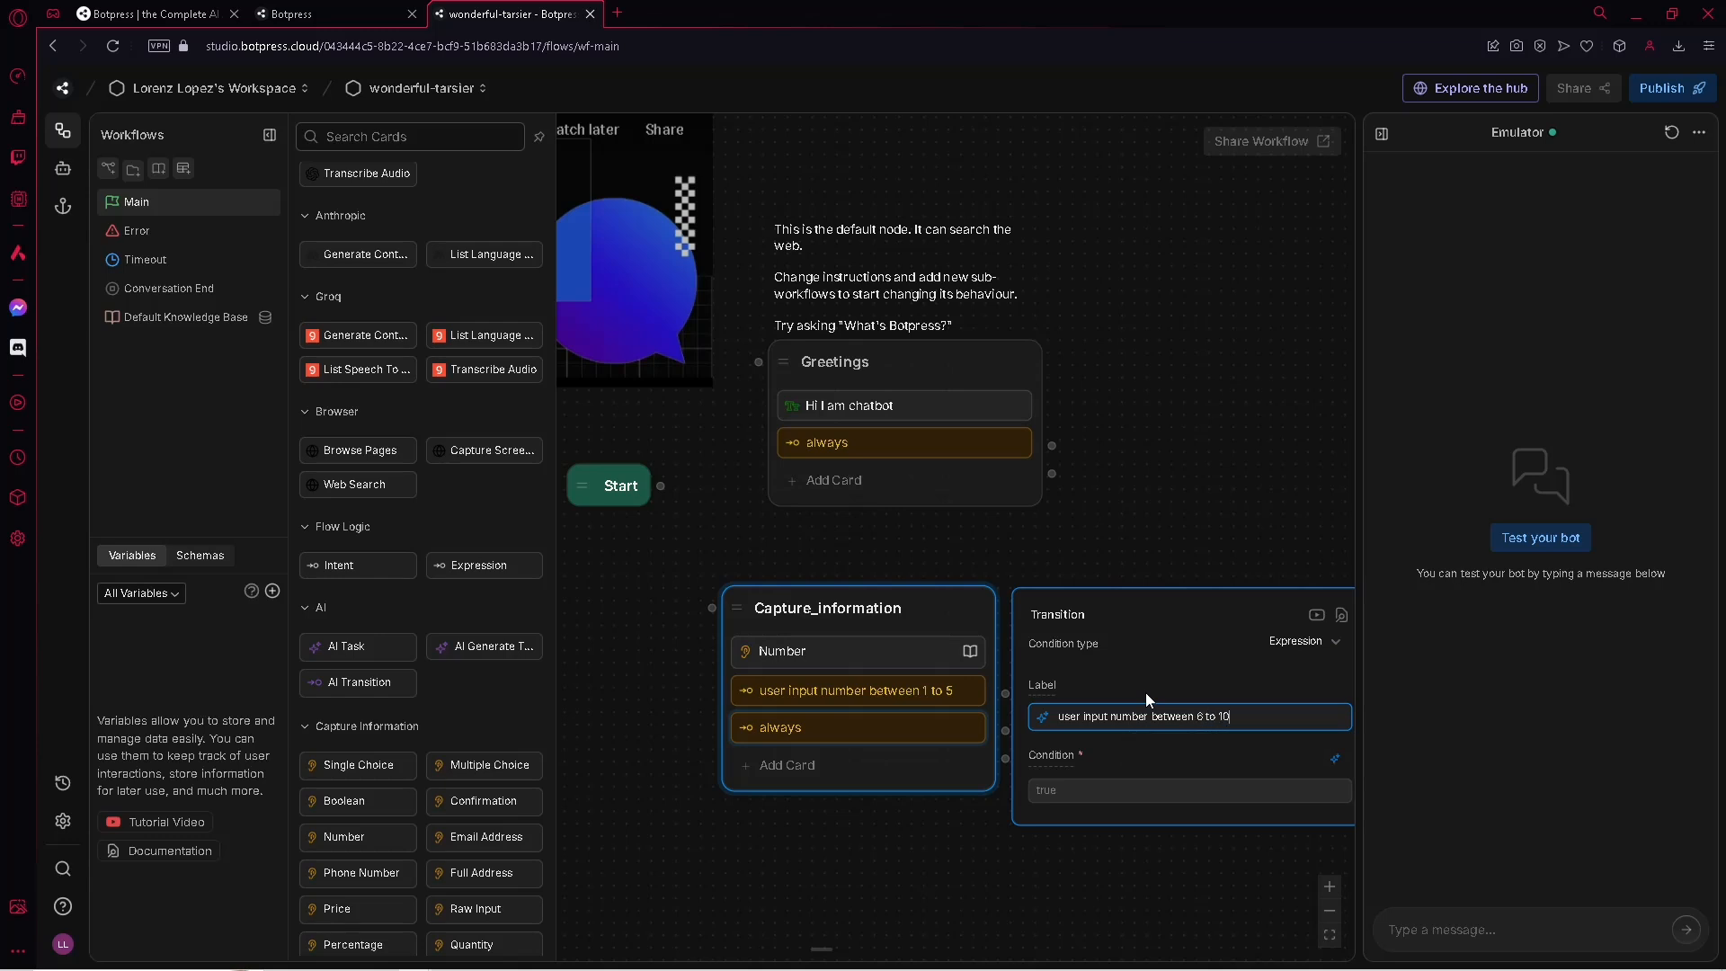
key(Tab)
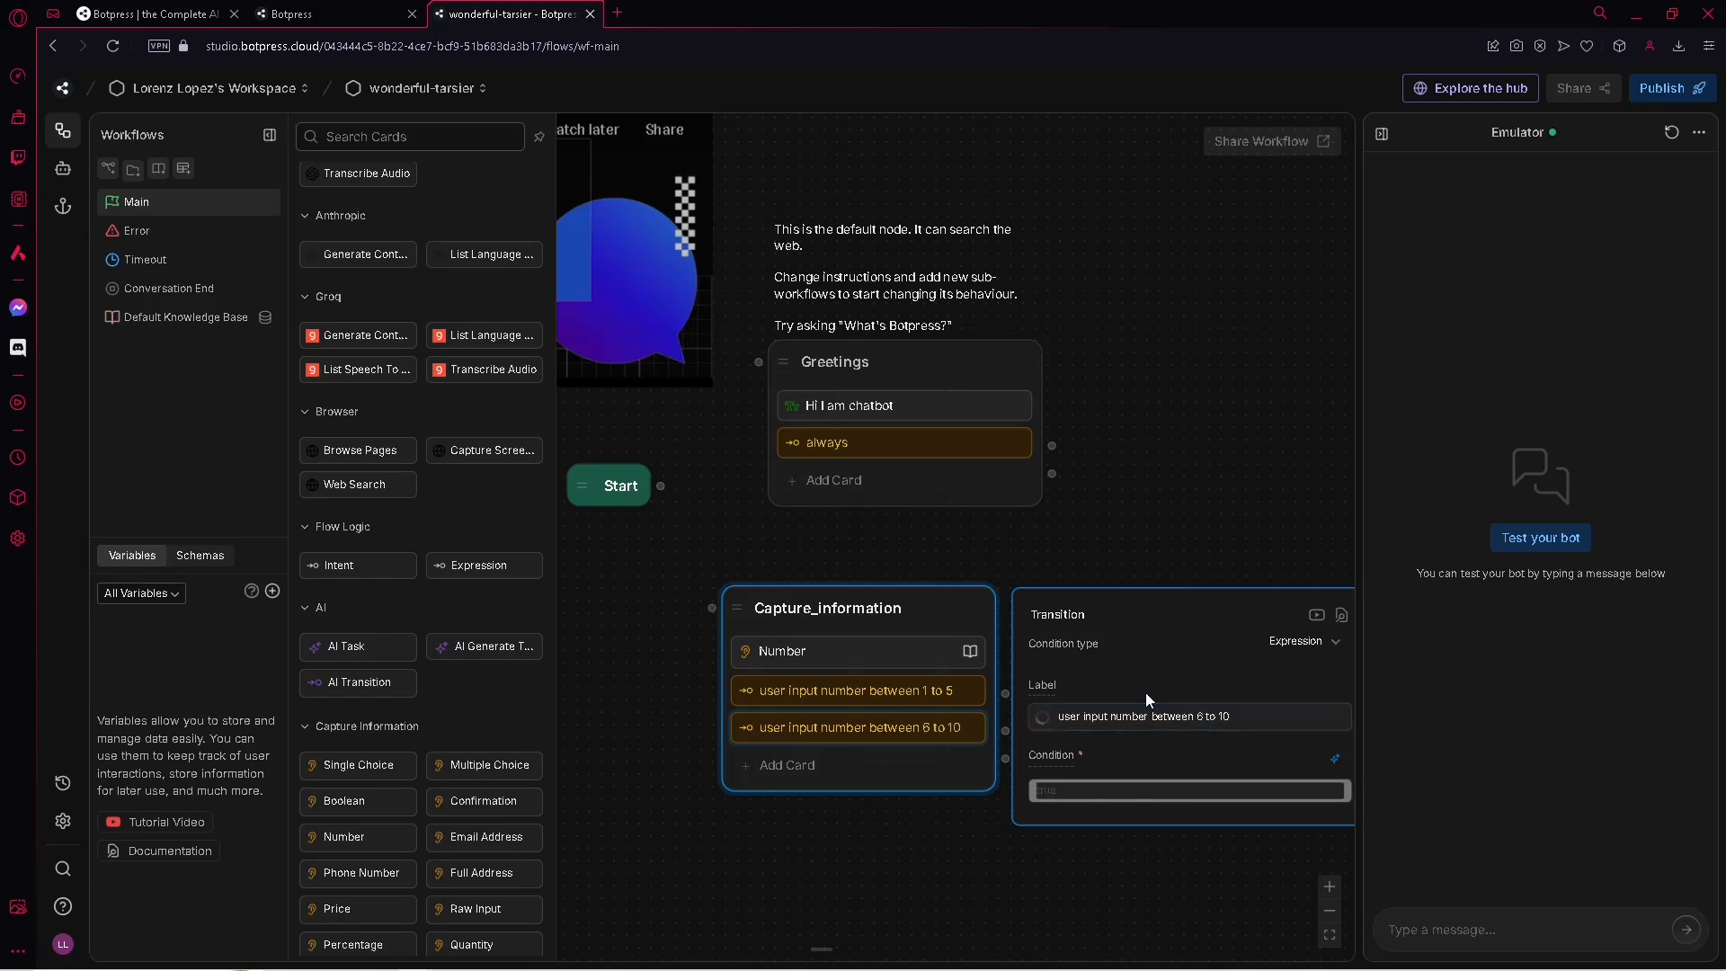
text(const userInputNumber = parseInt(event.payload); return userInputNumber >= 6 && userInputNumber <= 10;)
click(972, 845)
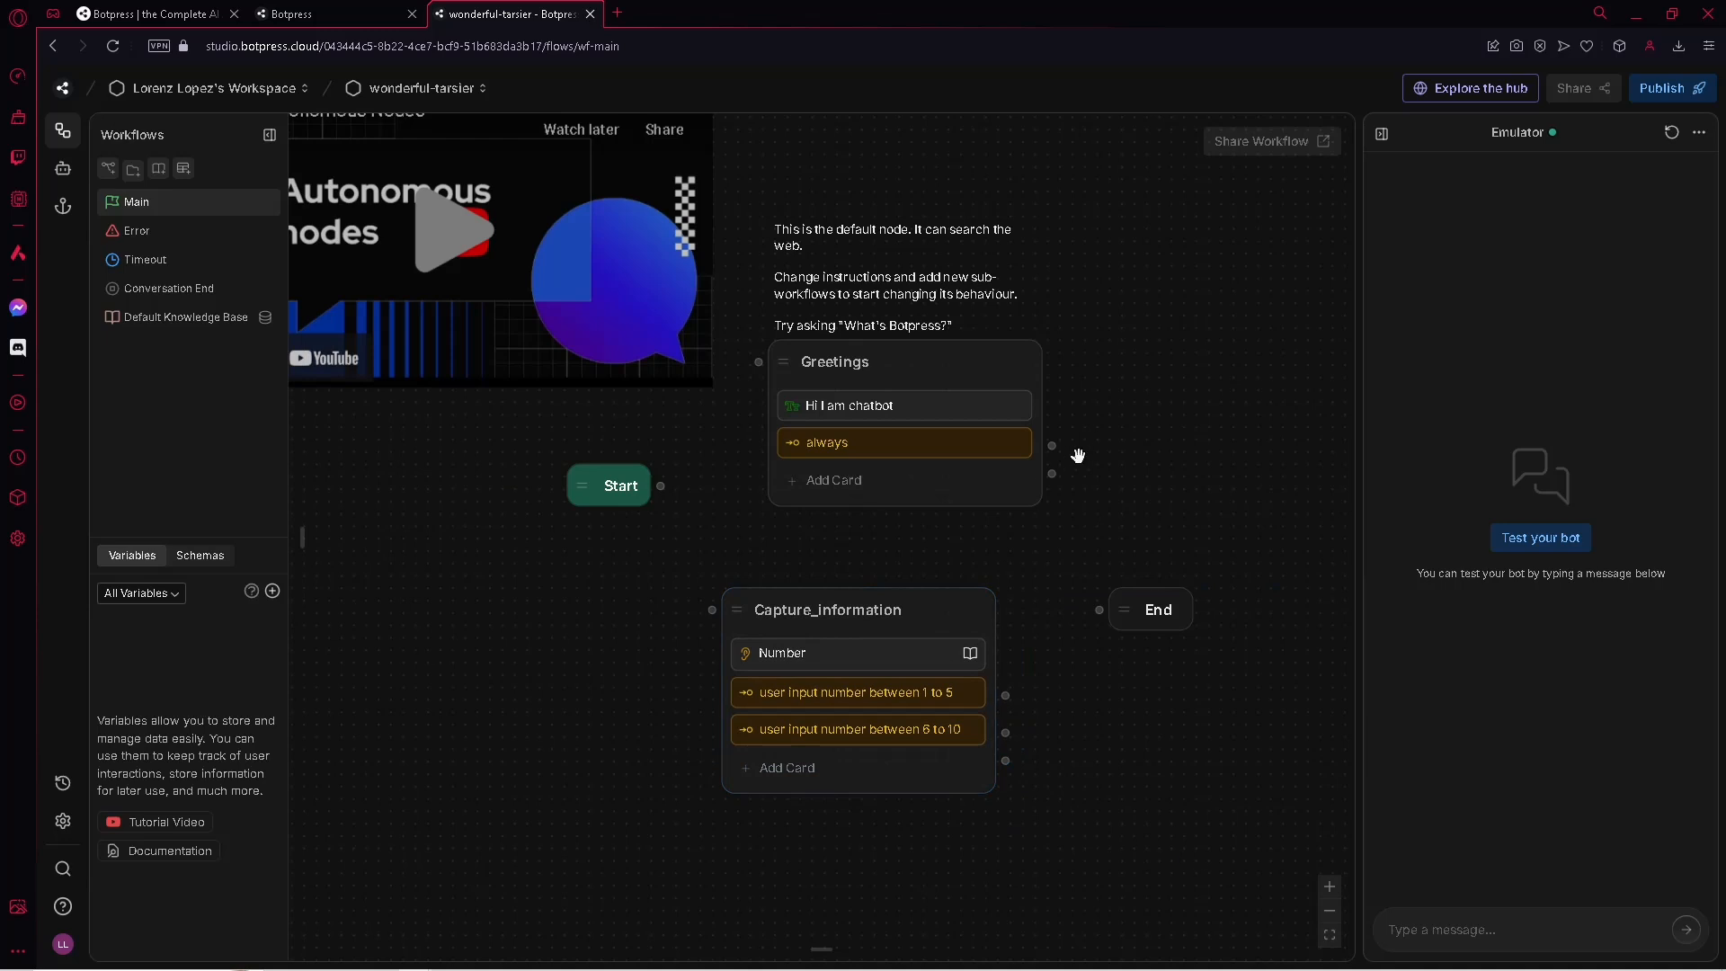
Connect the Greetings node's always transition to Capture_information and add two standard nodes beside Capture_information, one above the other
drag(1093, 523, 712, 610)
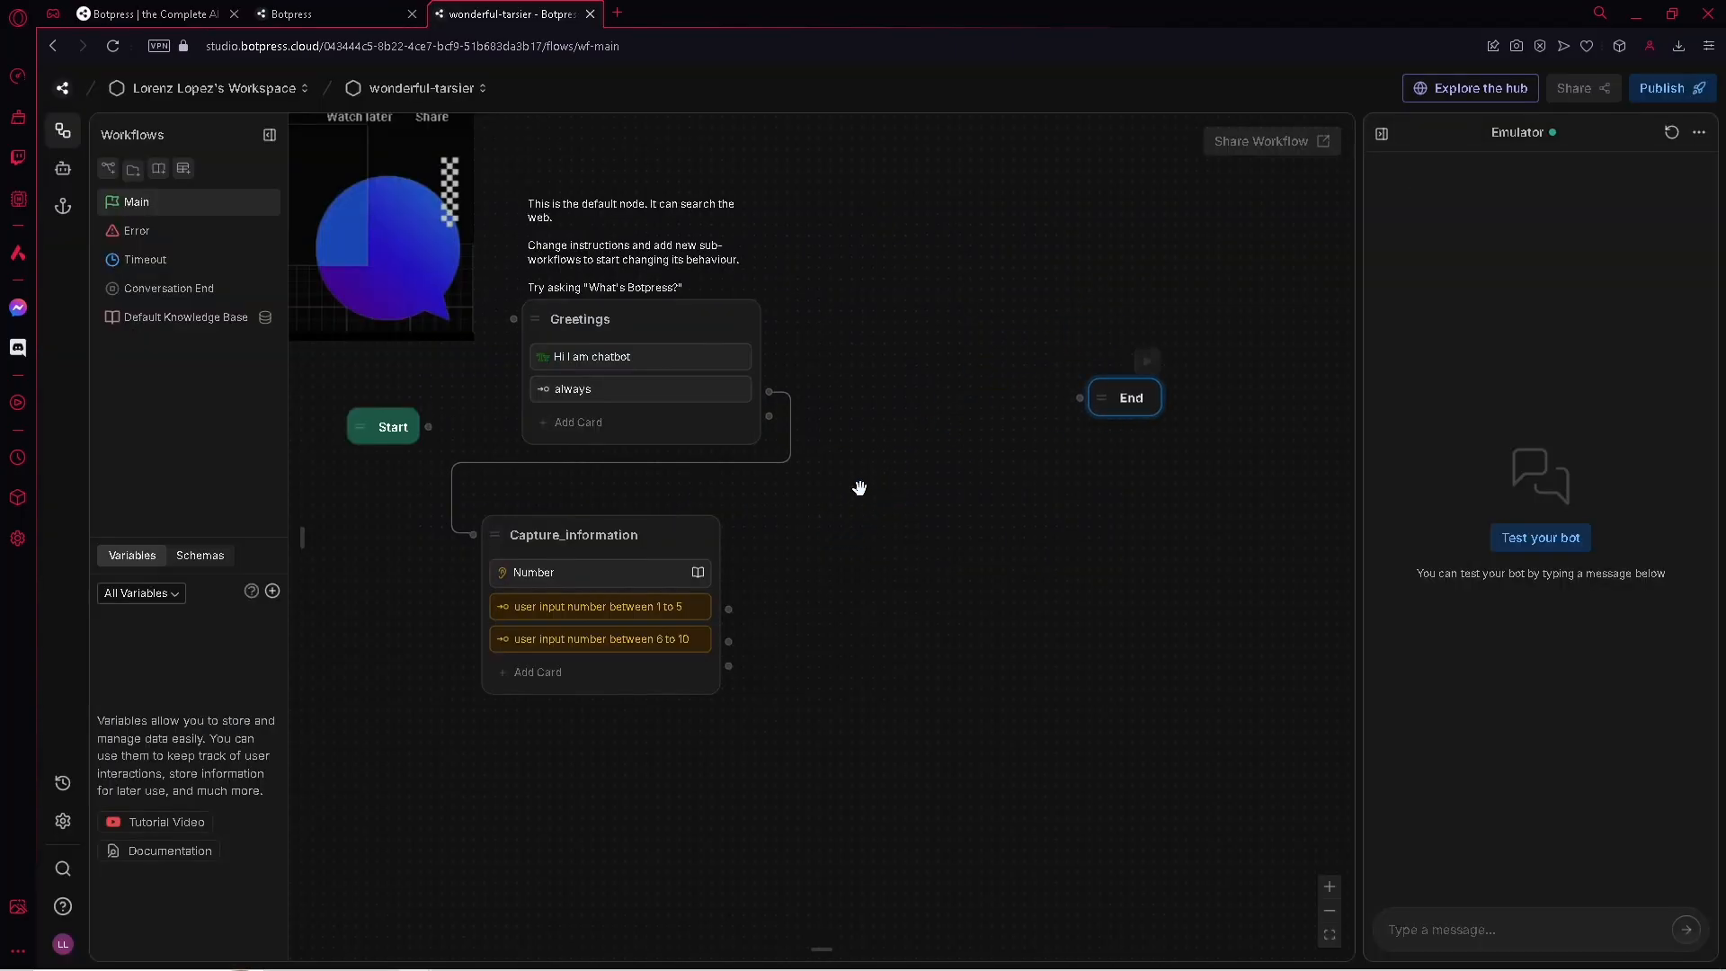
right_click(913, 542)
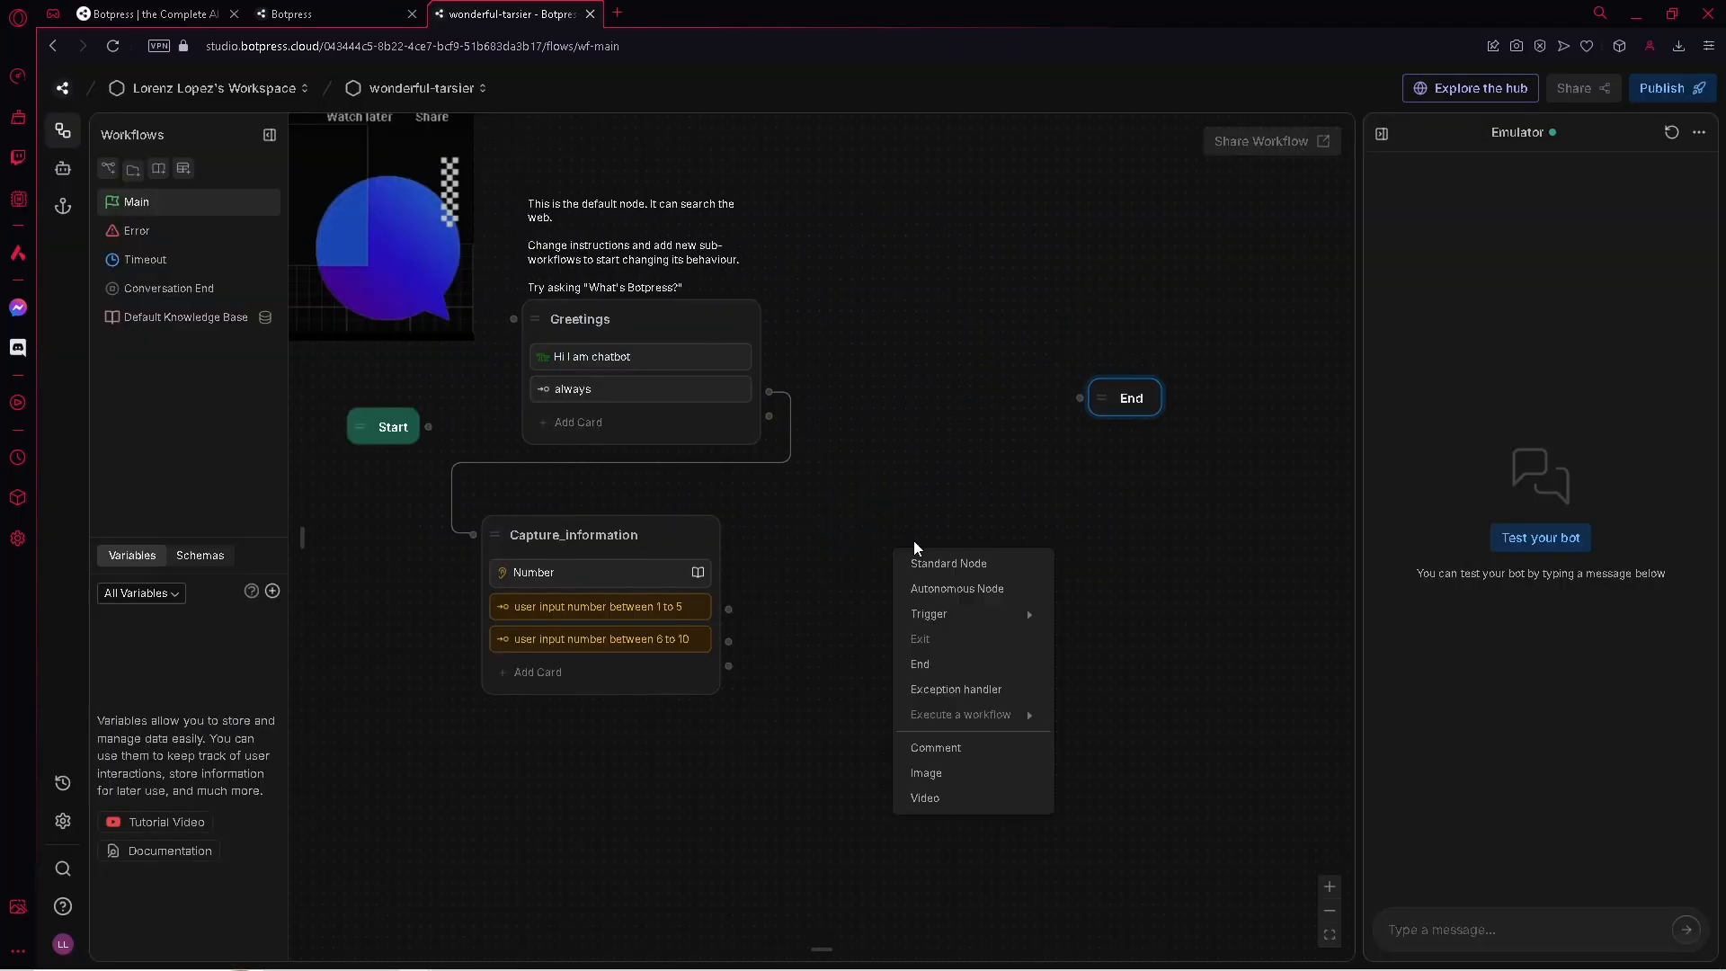
click(944, 566)
right_click(941, 683)
click(980, 712)
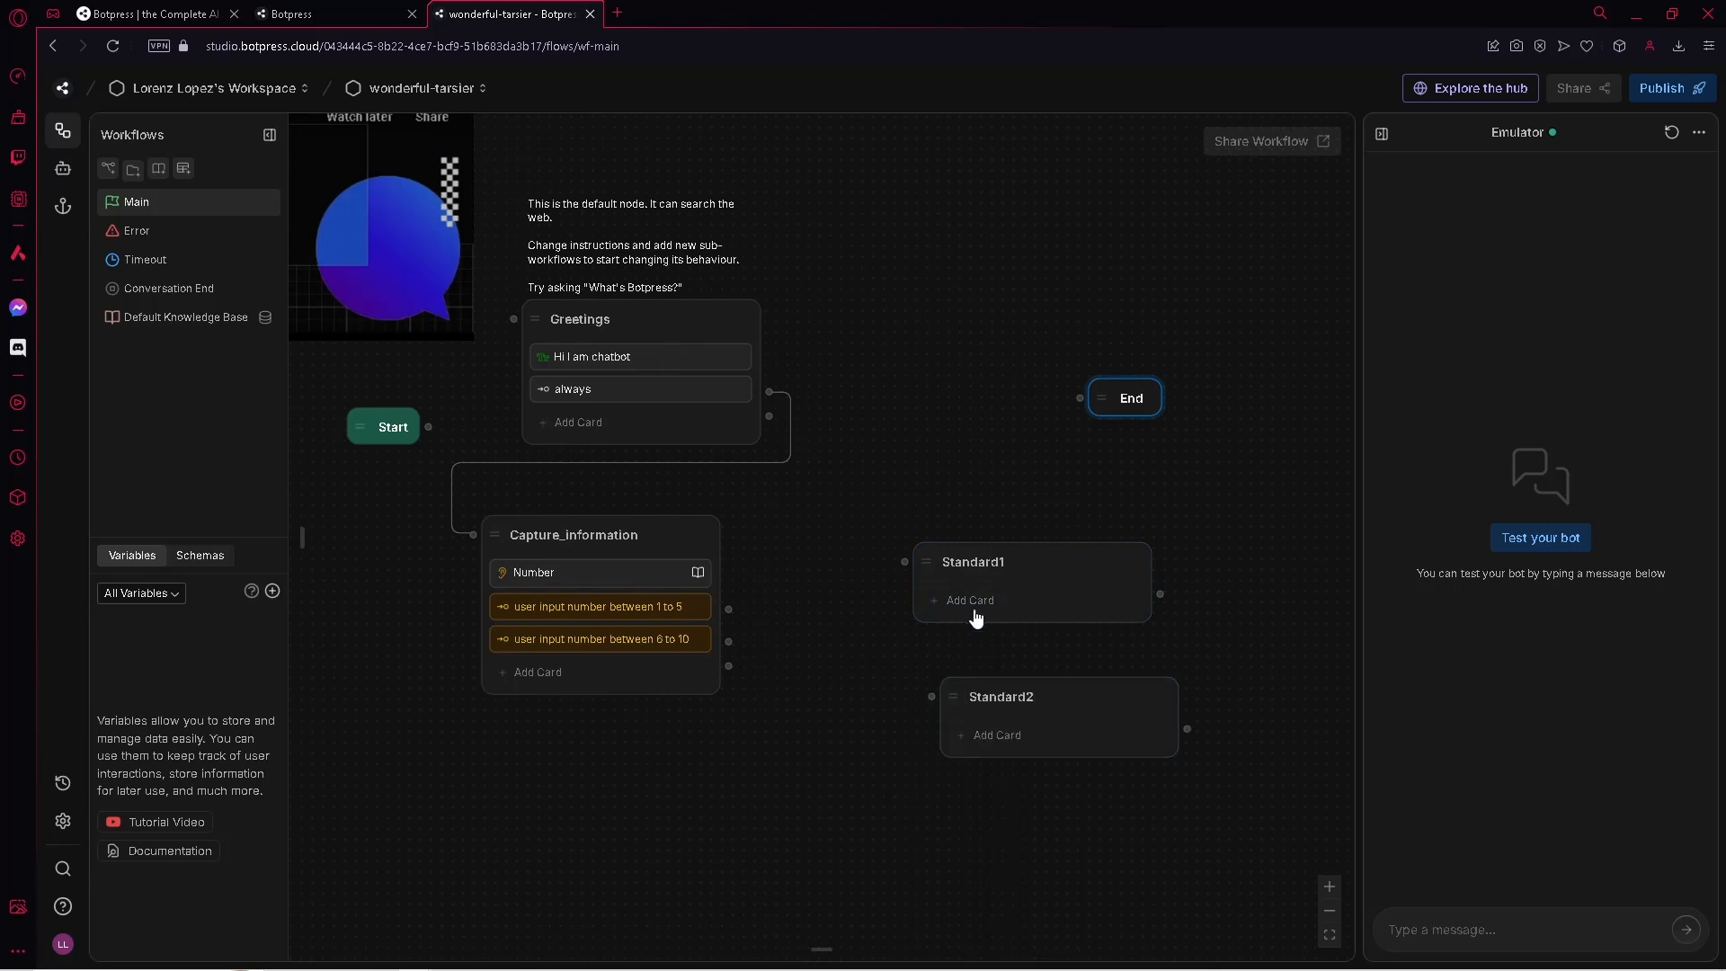
double_click(1026, 553)
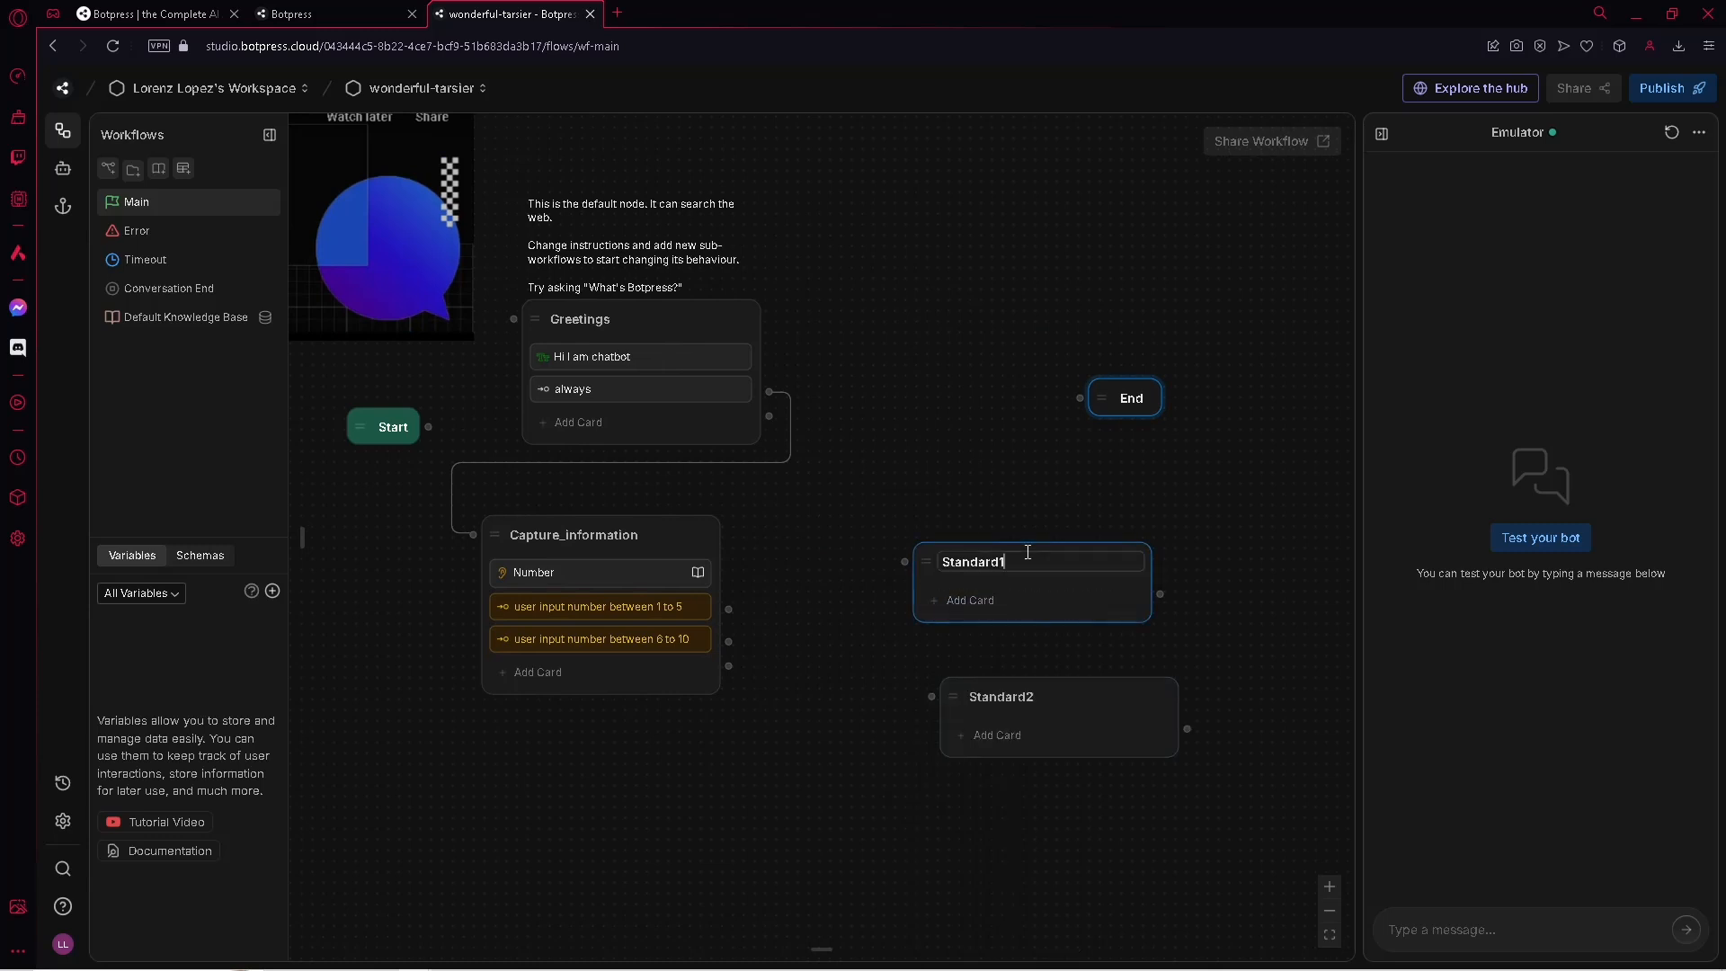
Add a Text card to both the Standard1 and Standard2 nodes and line the two nodes up vertically
click(1009, 603)
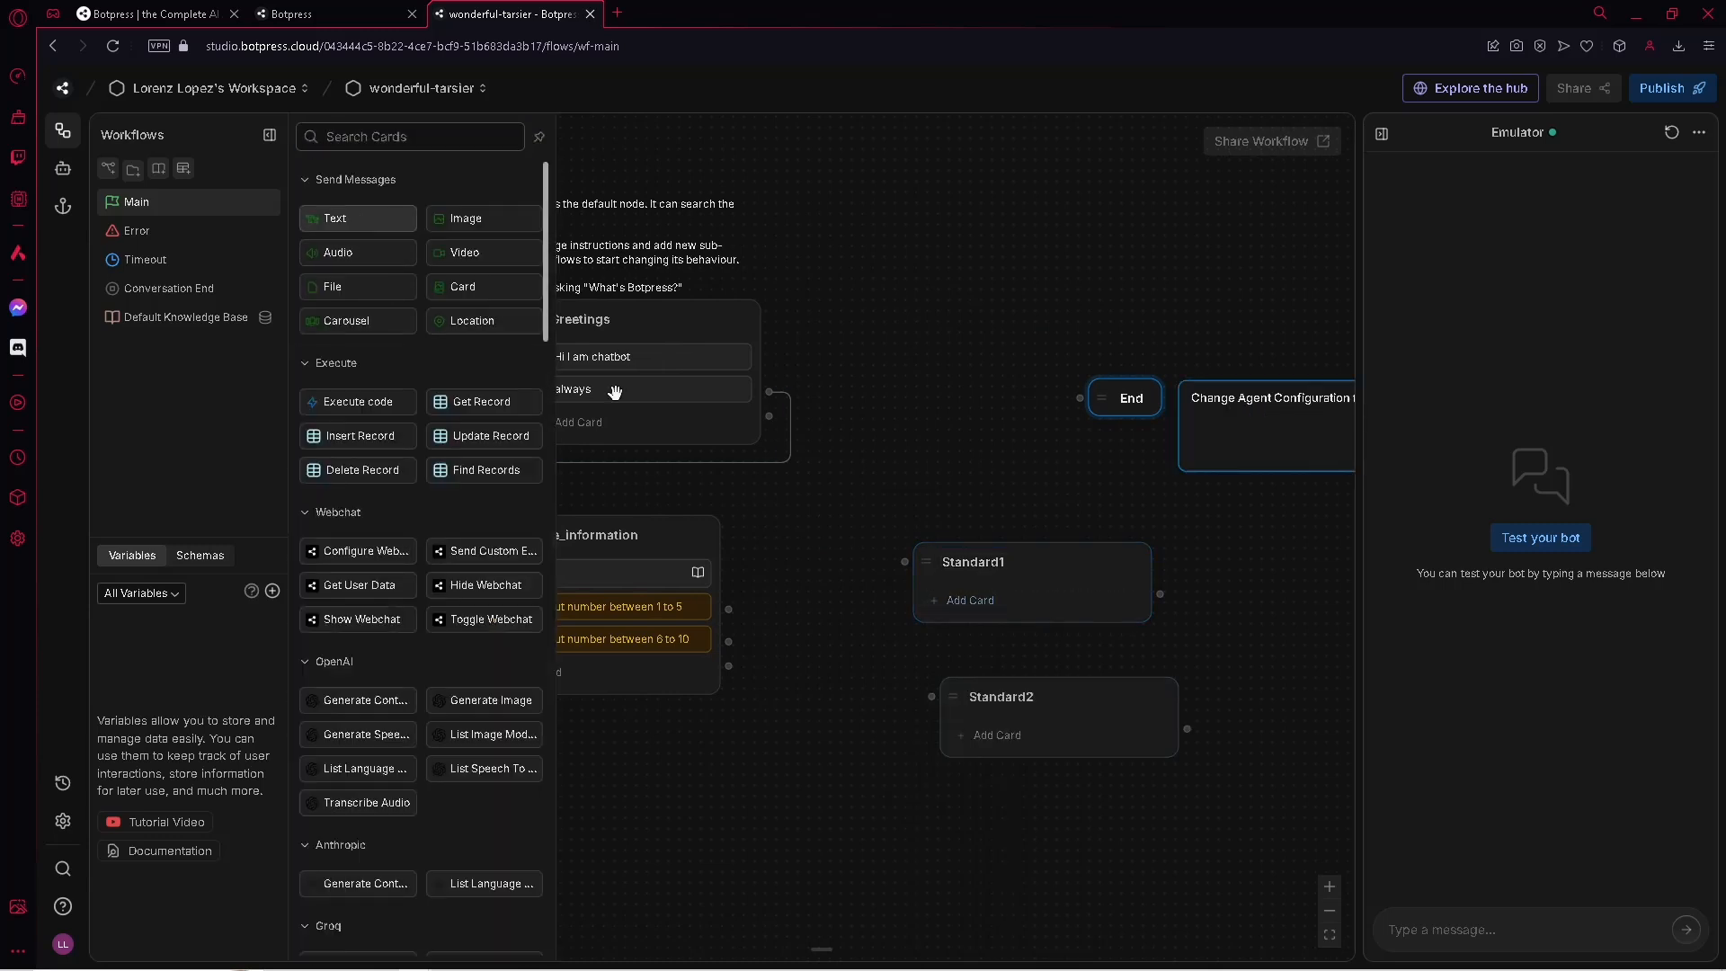
drag(615, 391, 1032, 597)
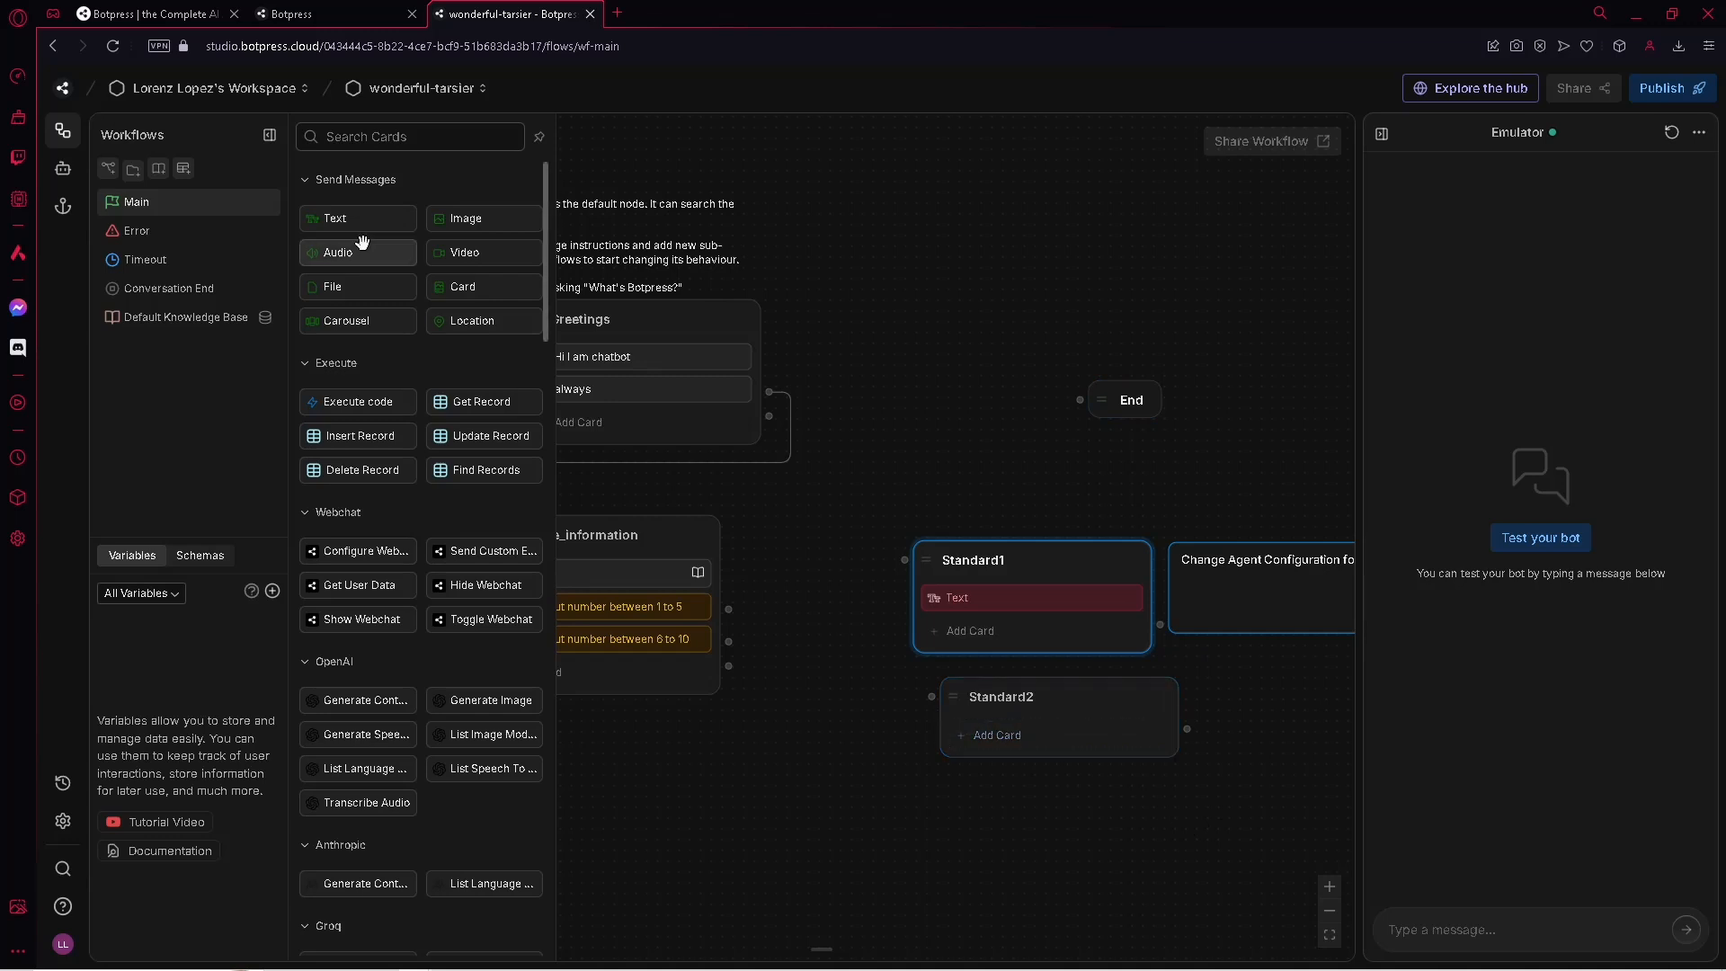
drag(347, 228, 1070, 676)
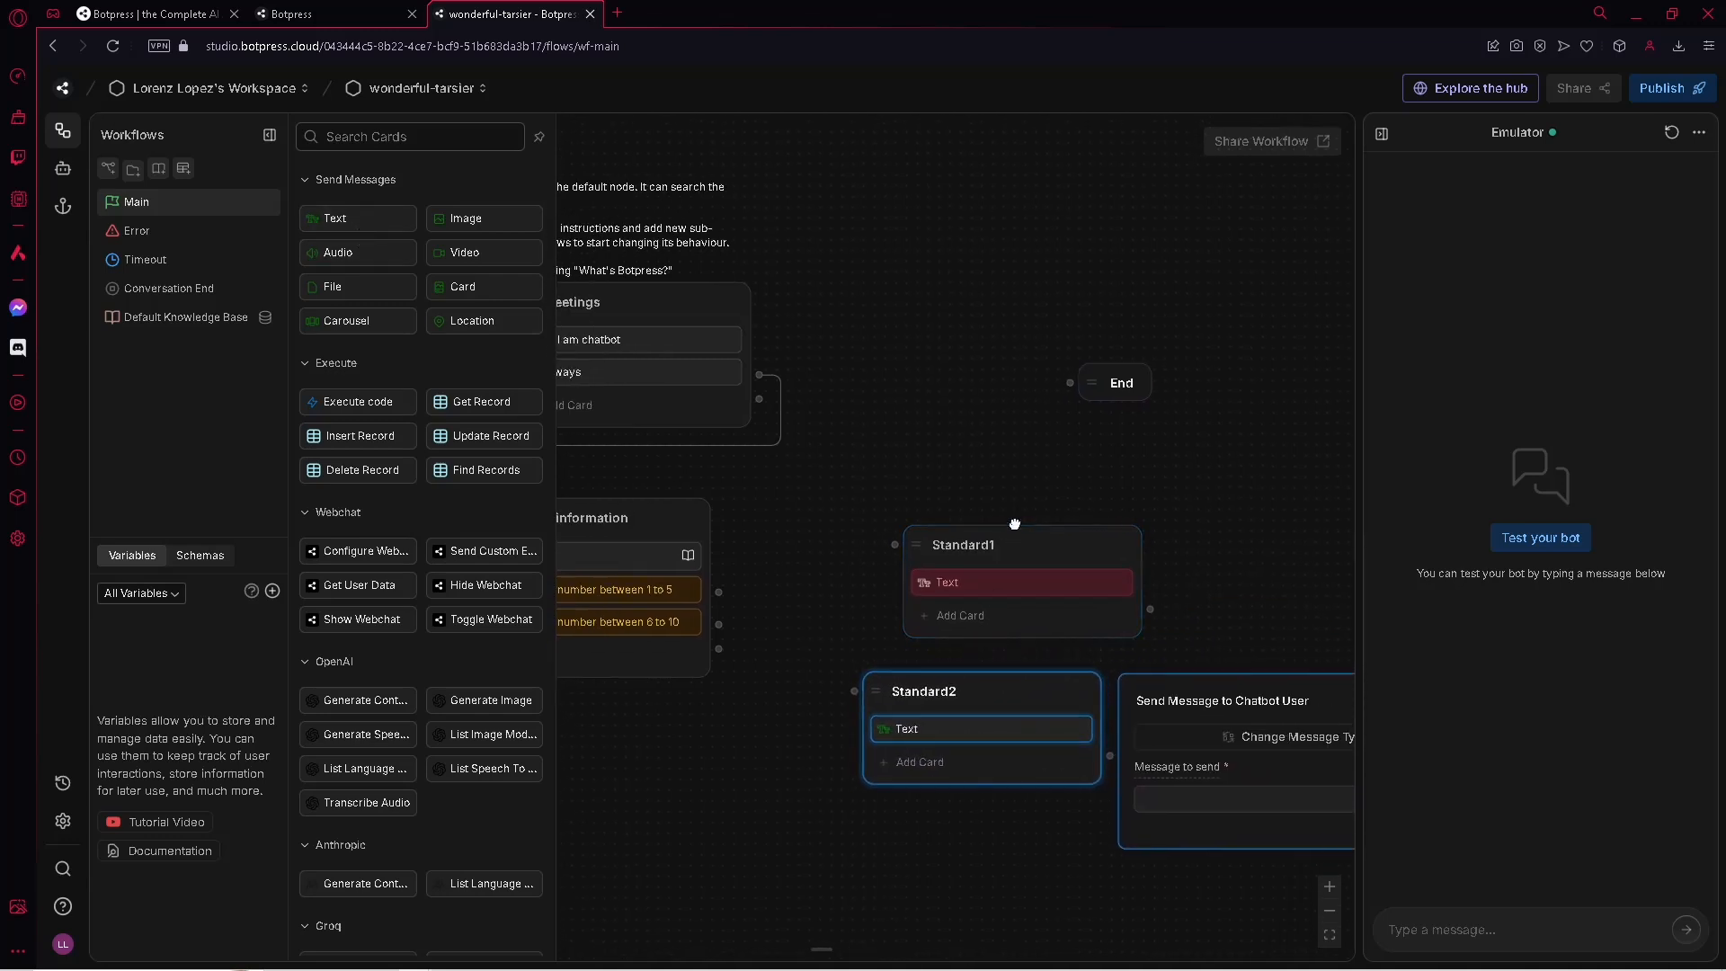
click(998, 534)
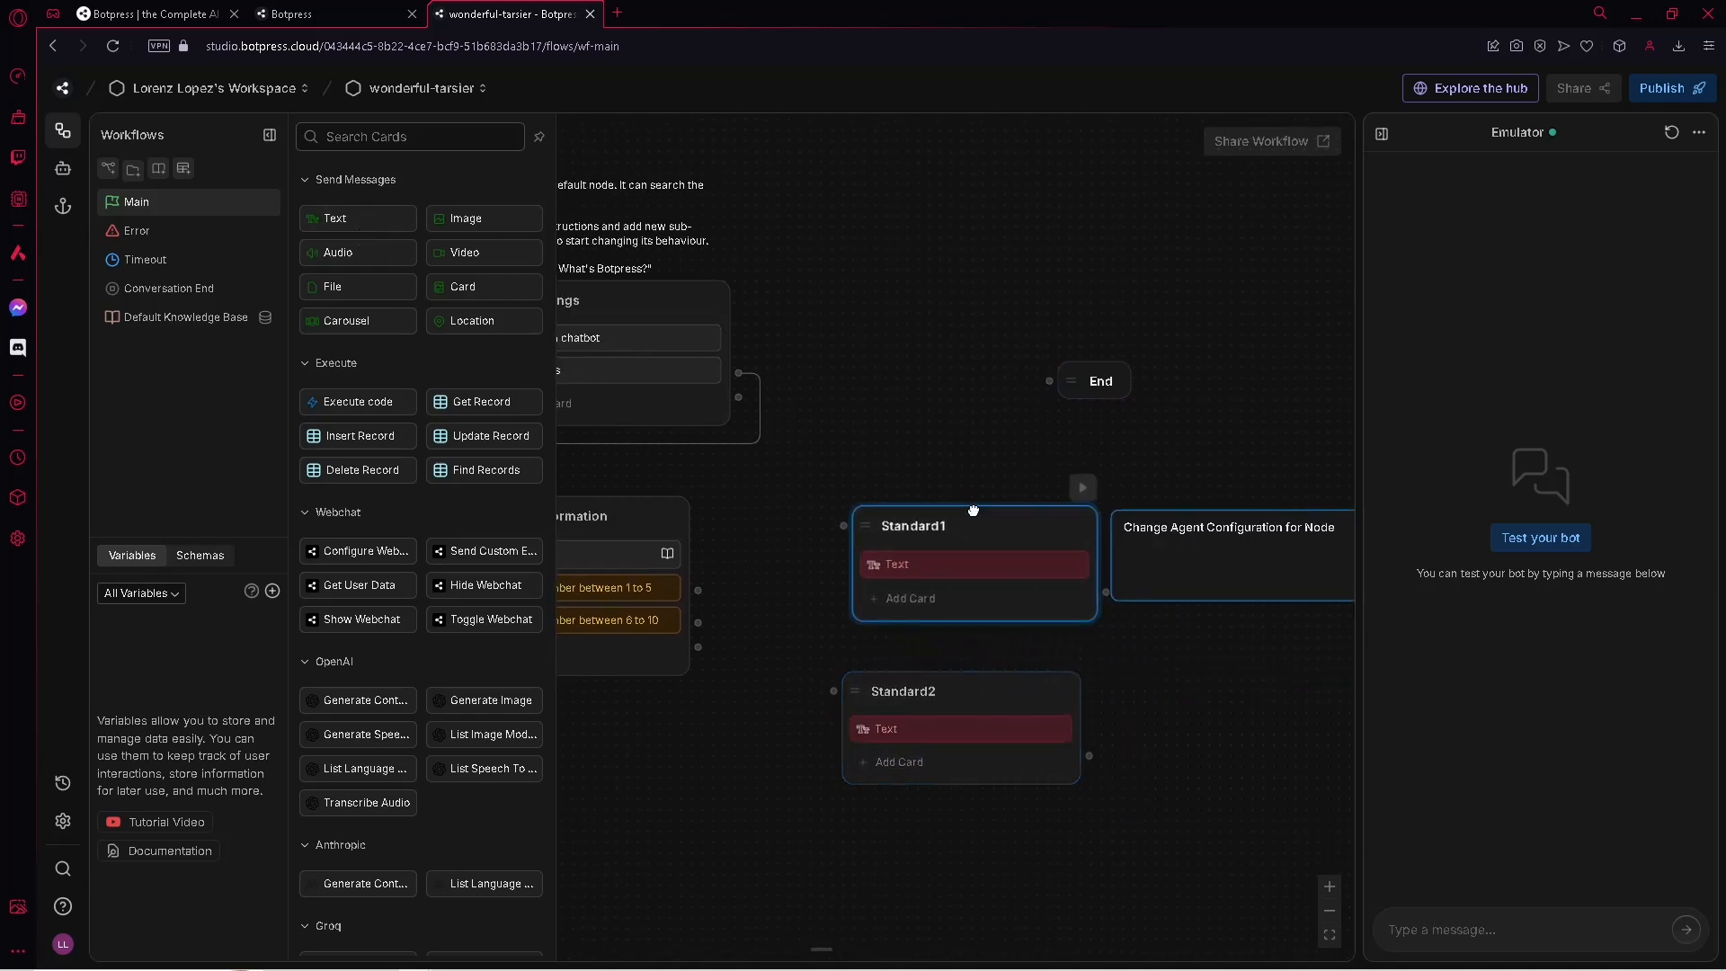
click(763, 774)
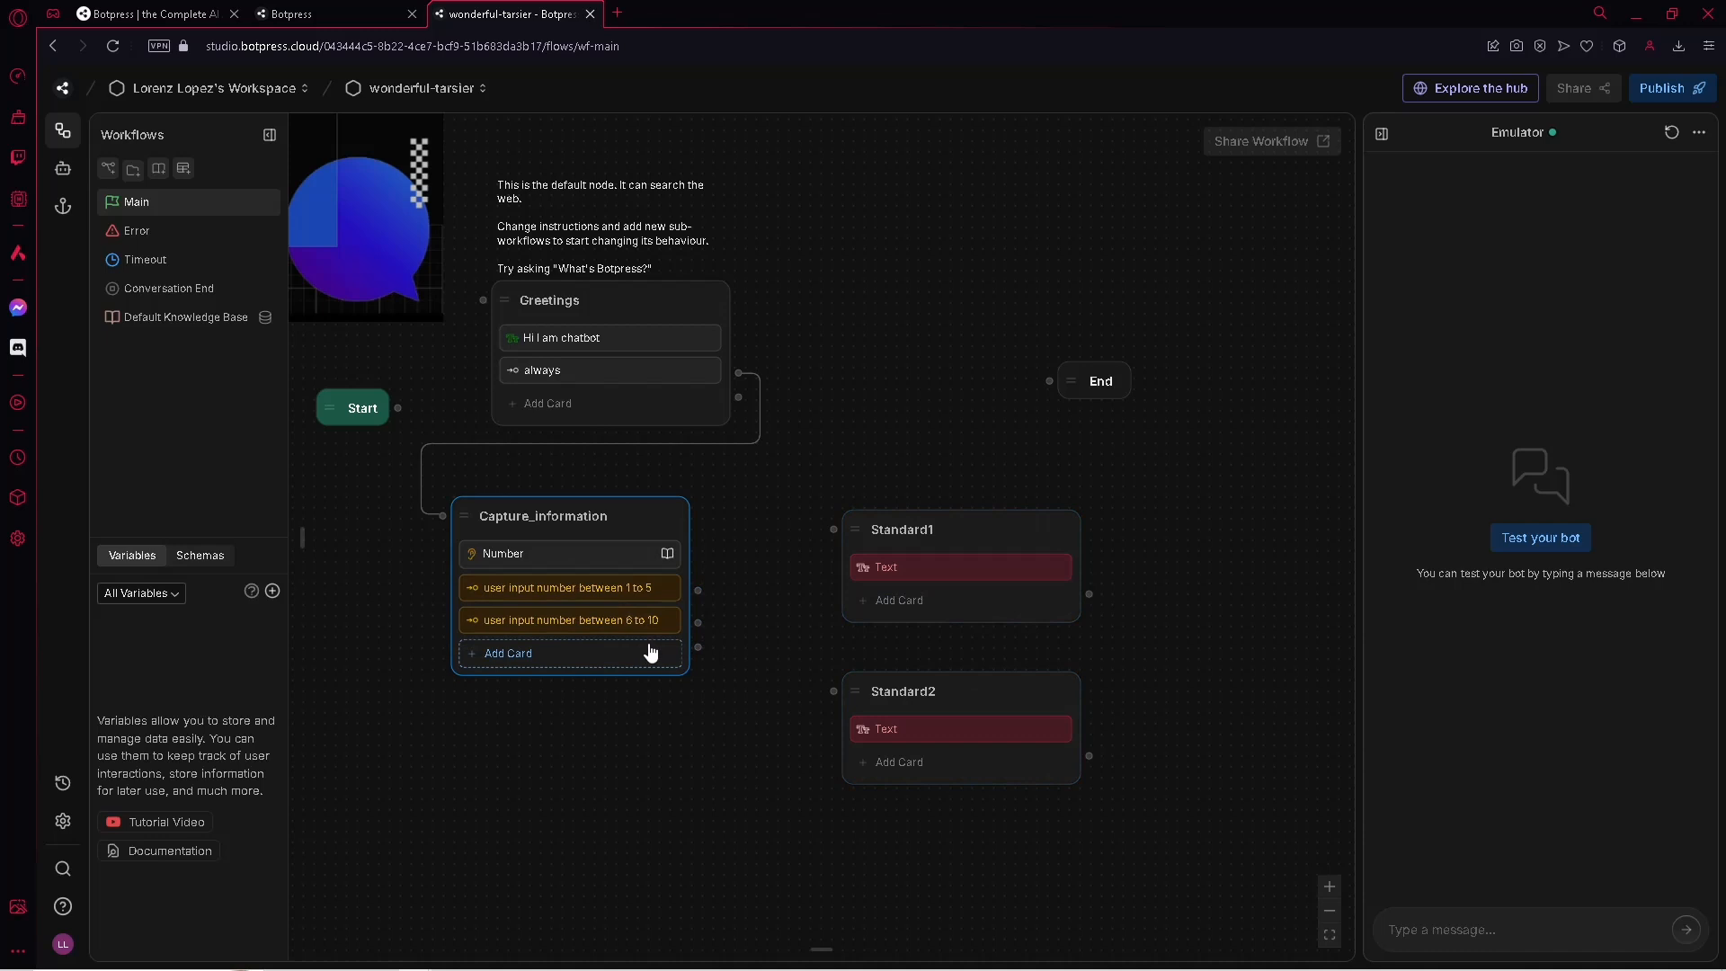
Connect the 1 to 5 transition to Standard1 and the 6 to 10 transition to Standard2, and move the End node beside them
click(700, 589)
click(915, 447)
click(1152, 595)
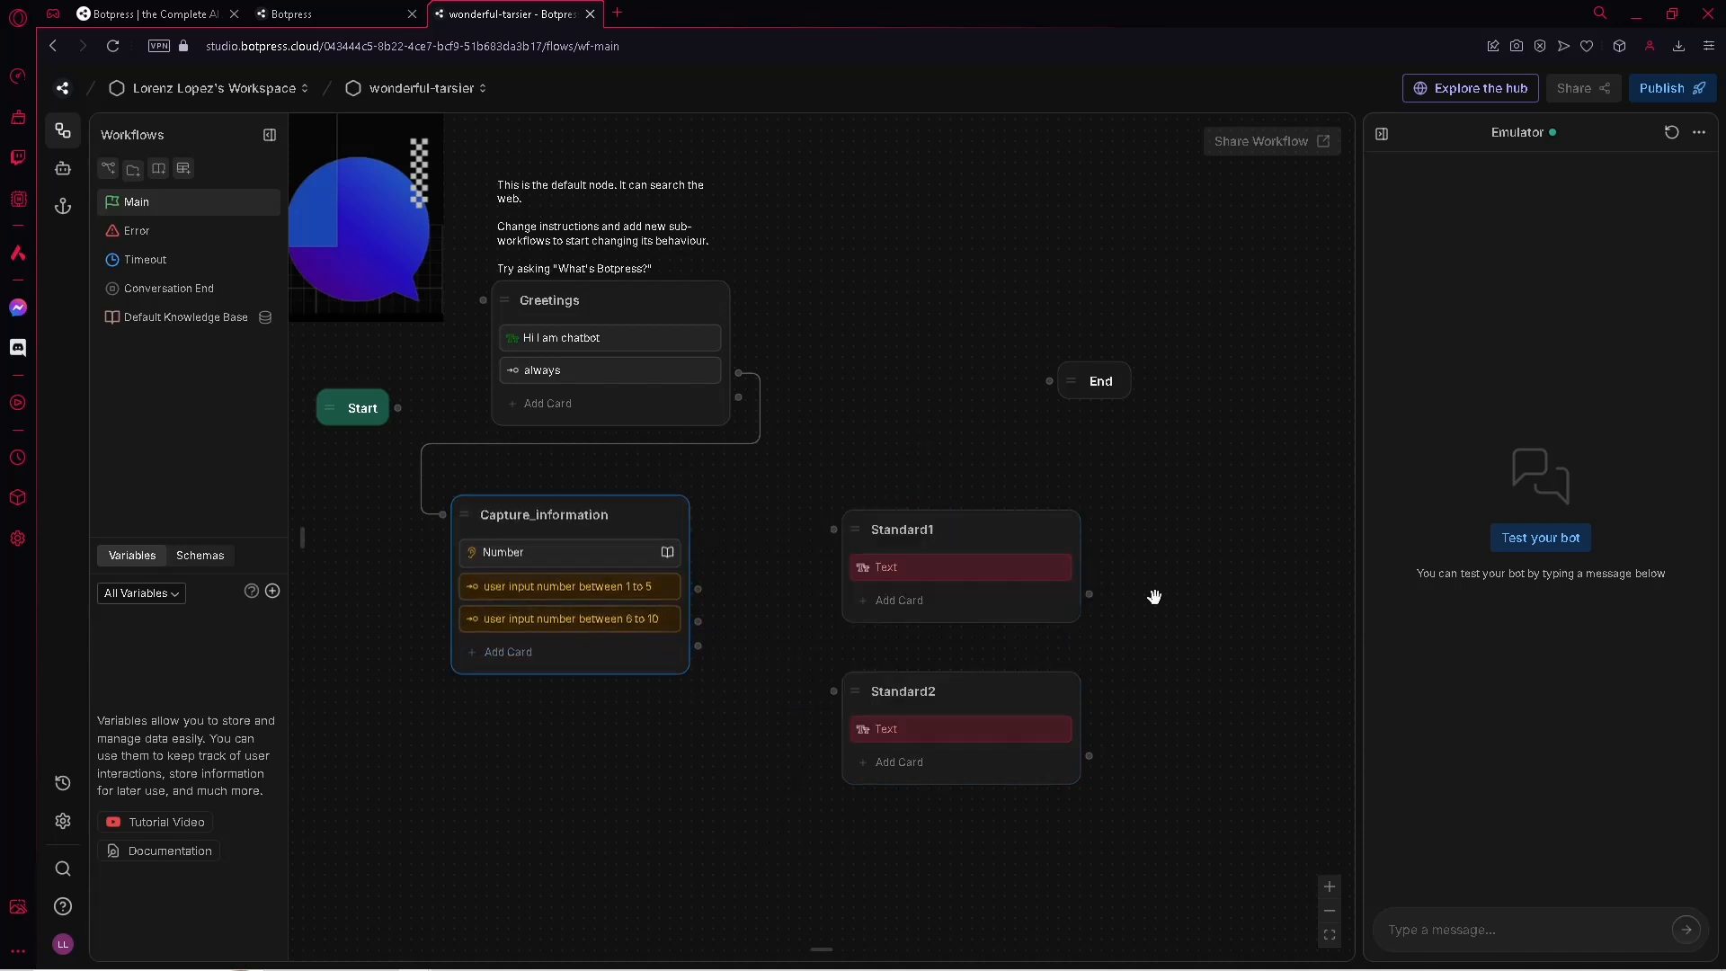
drag(689, 593, 833, 530)
drag(699, 625, 833, 691)
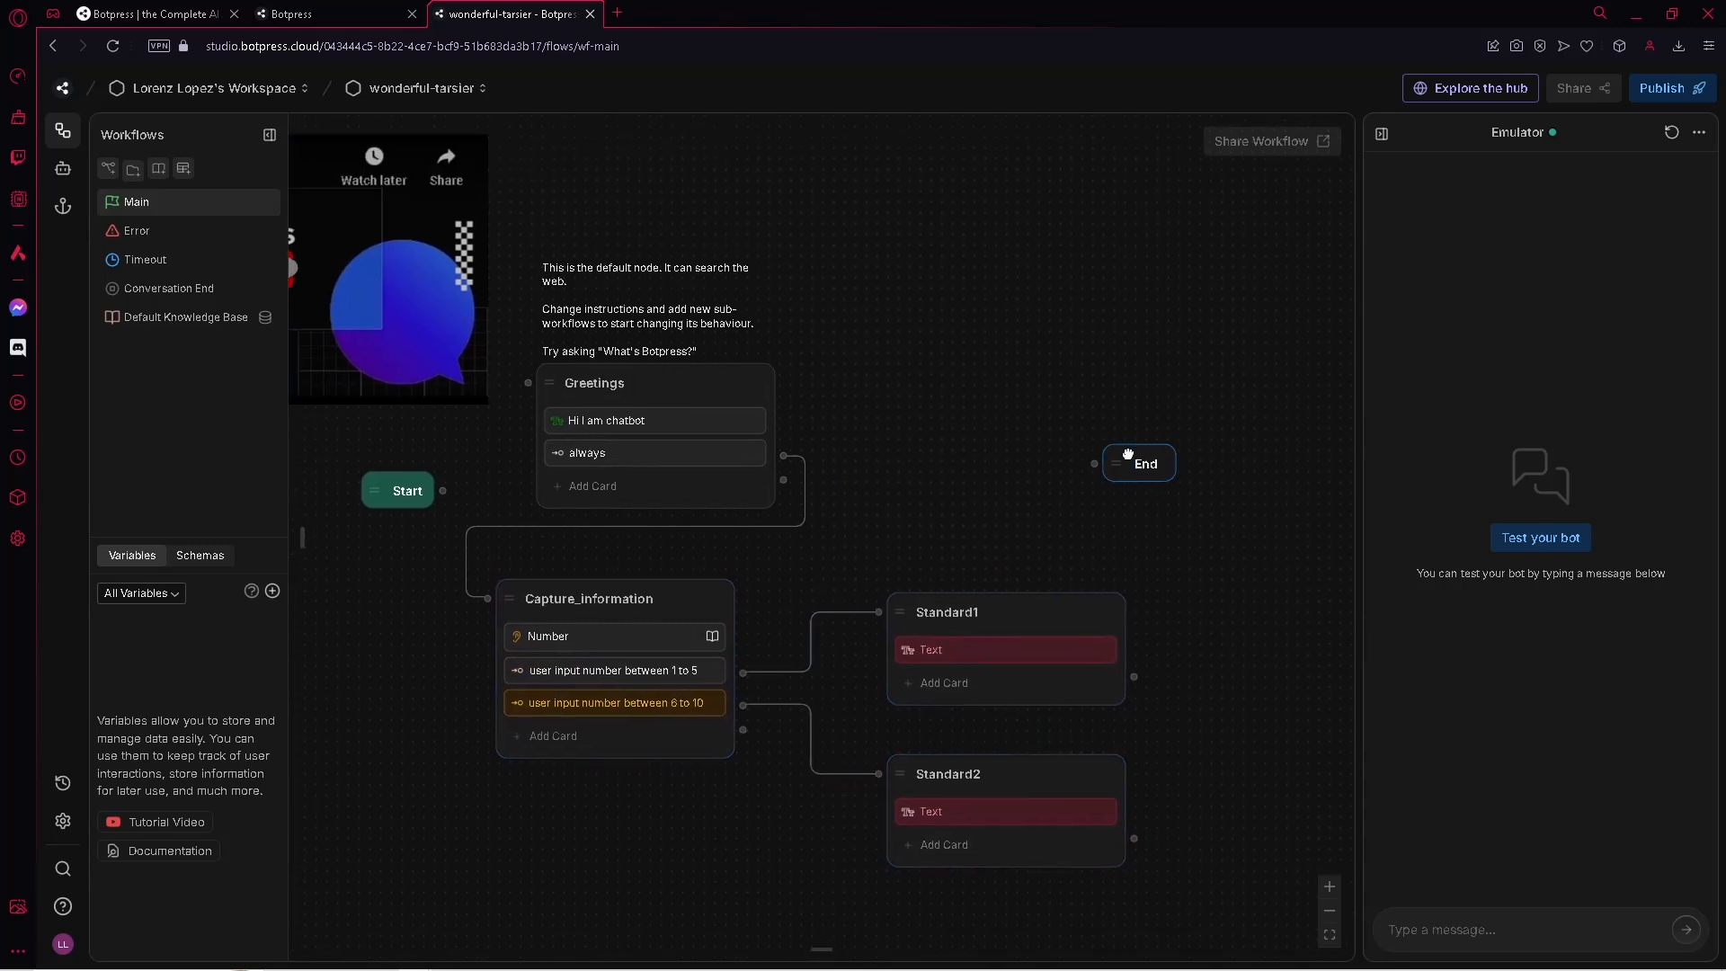
drag(1087, 404, 1272, 711)
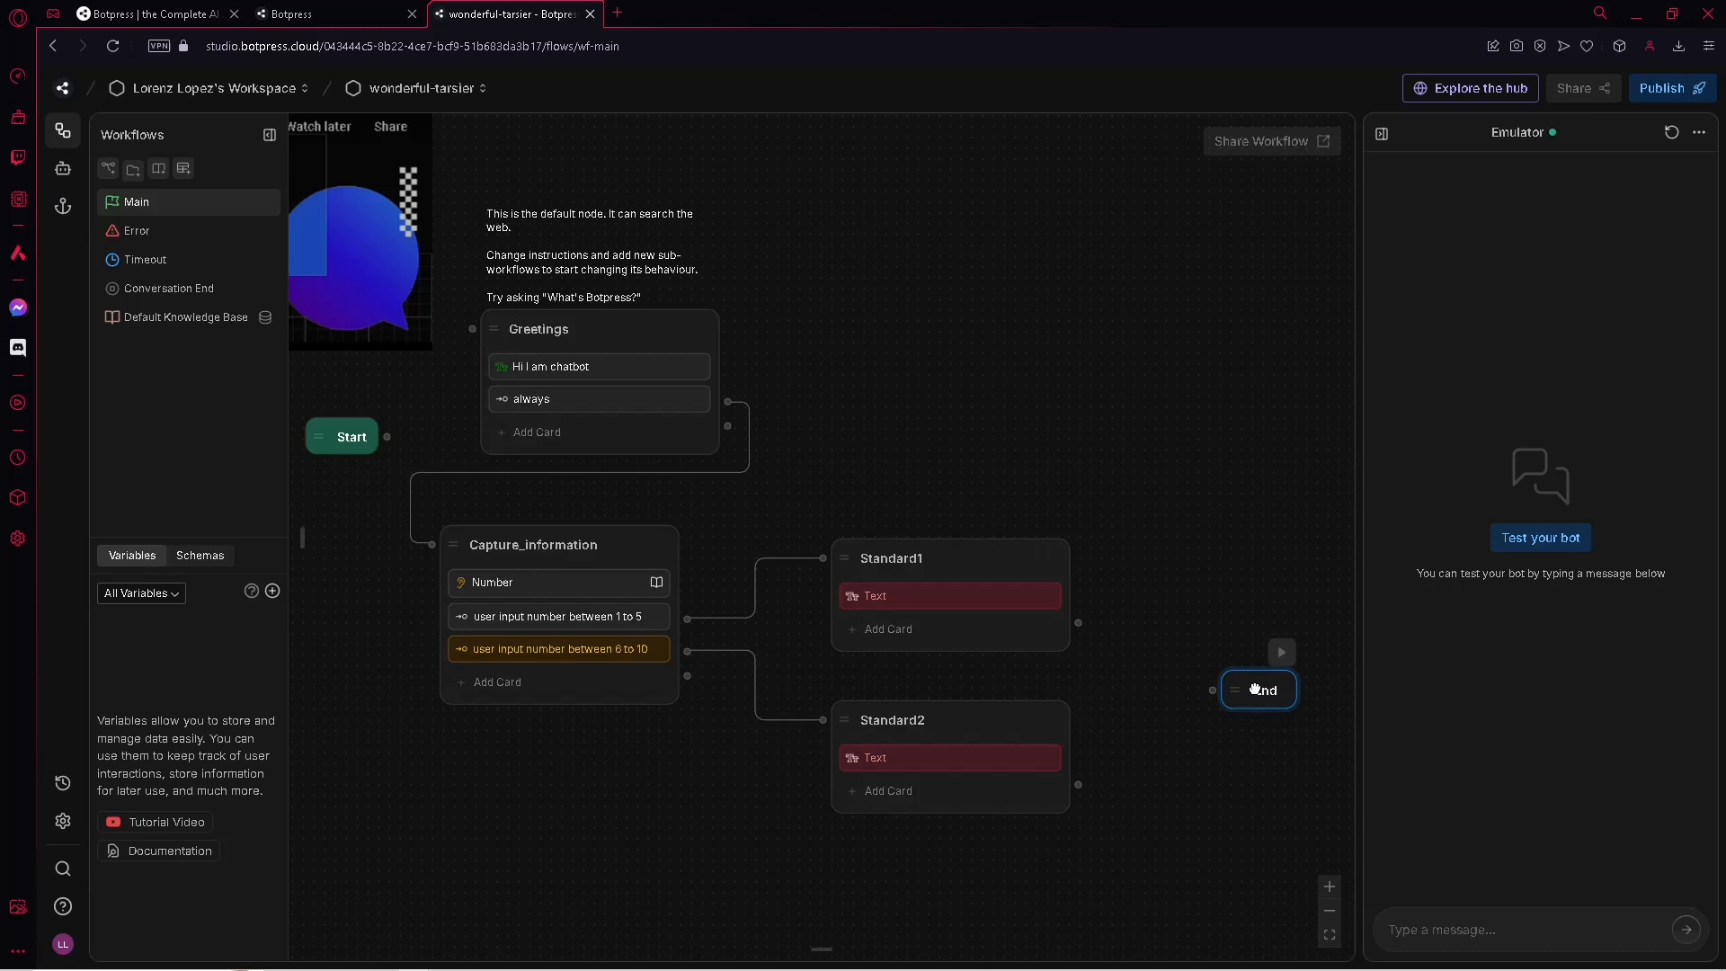
Set the message of the Text card in the Standard1 node to "thats great"
click(986, 597)
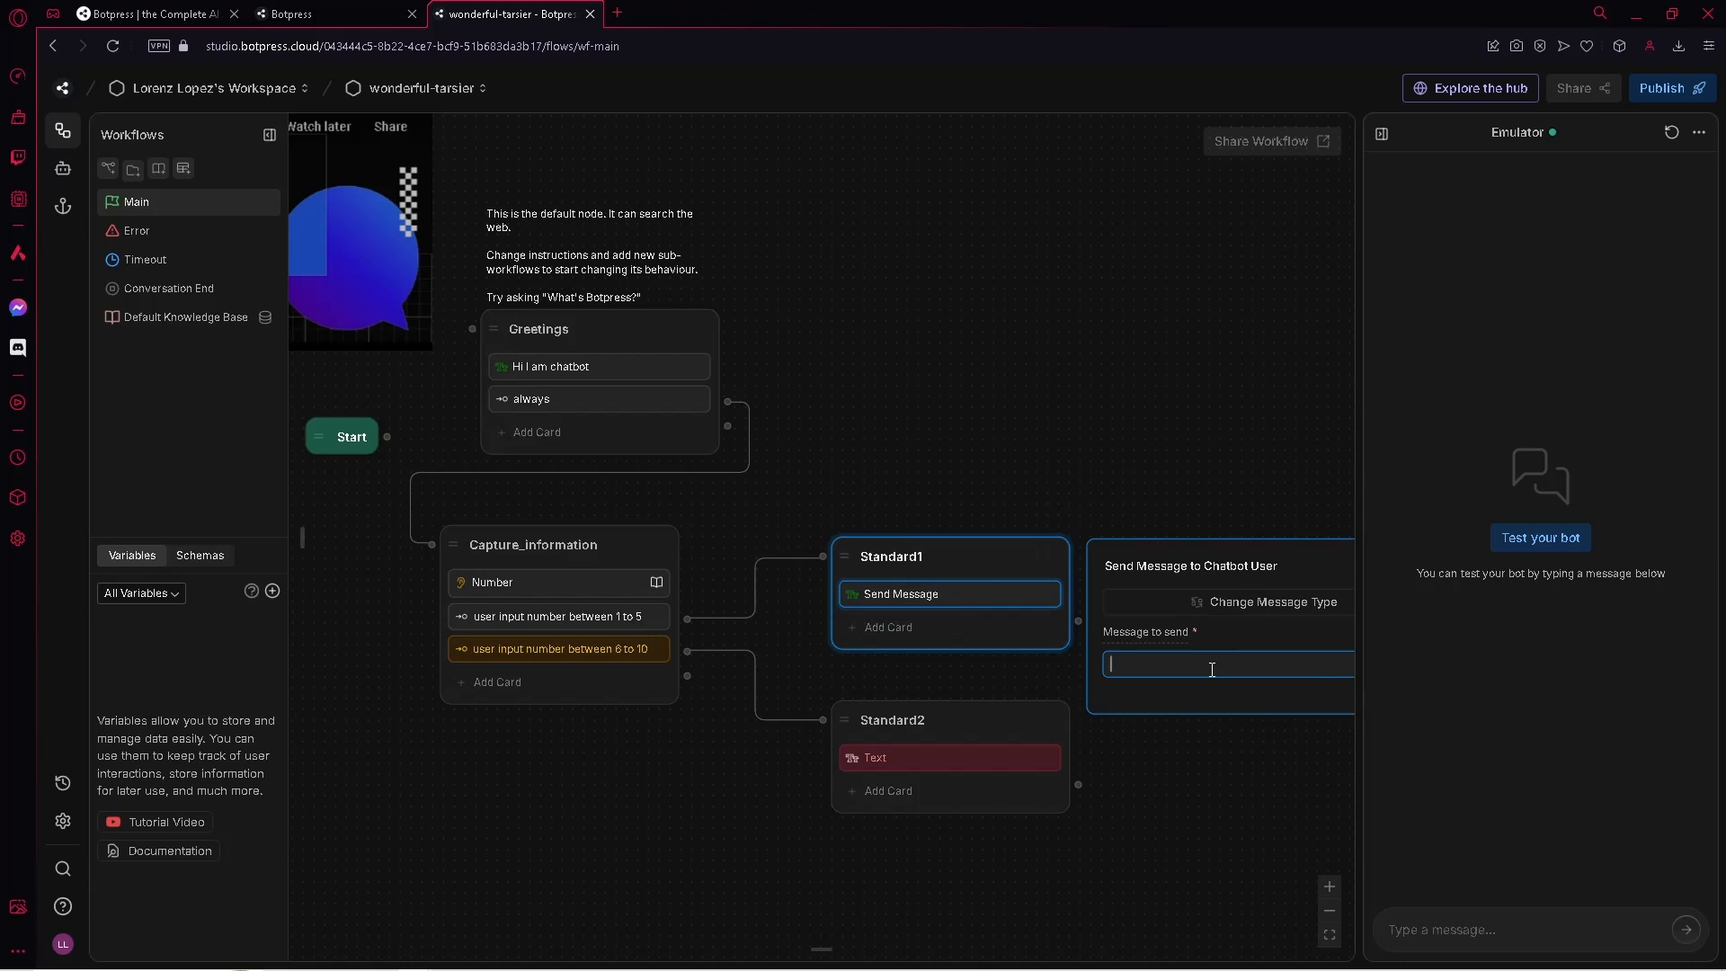
text(that woul)
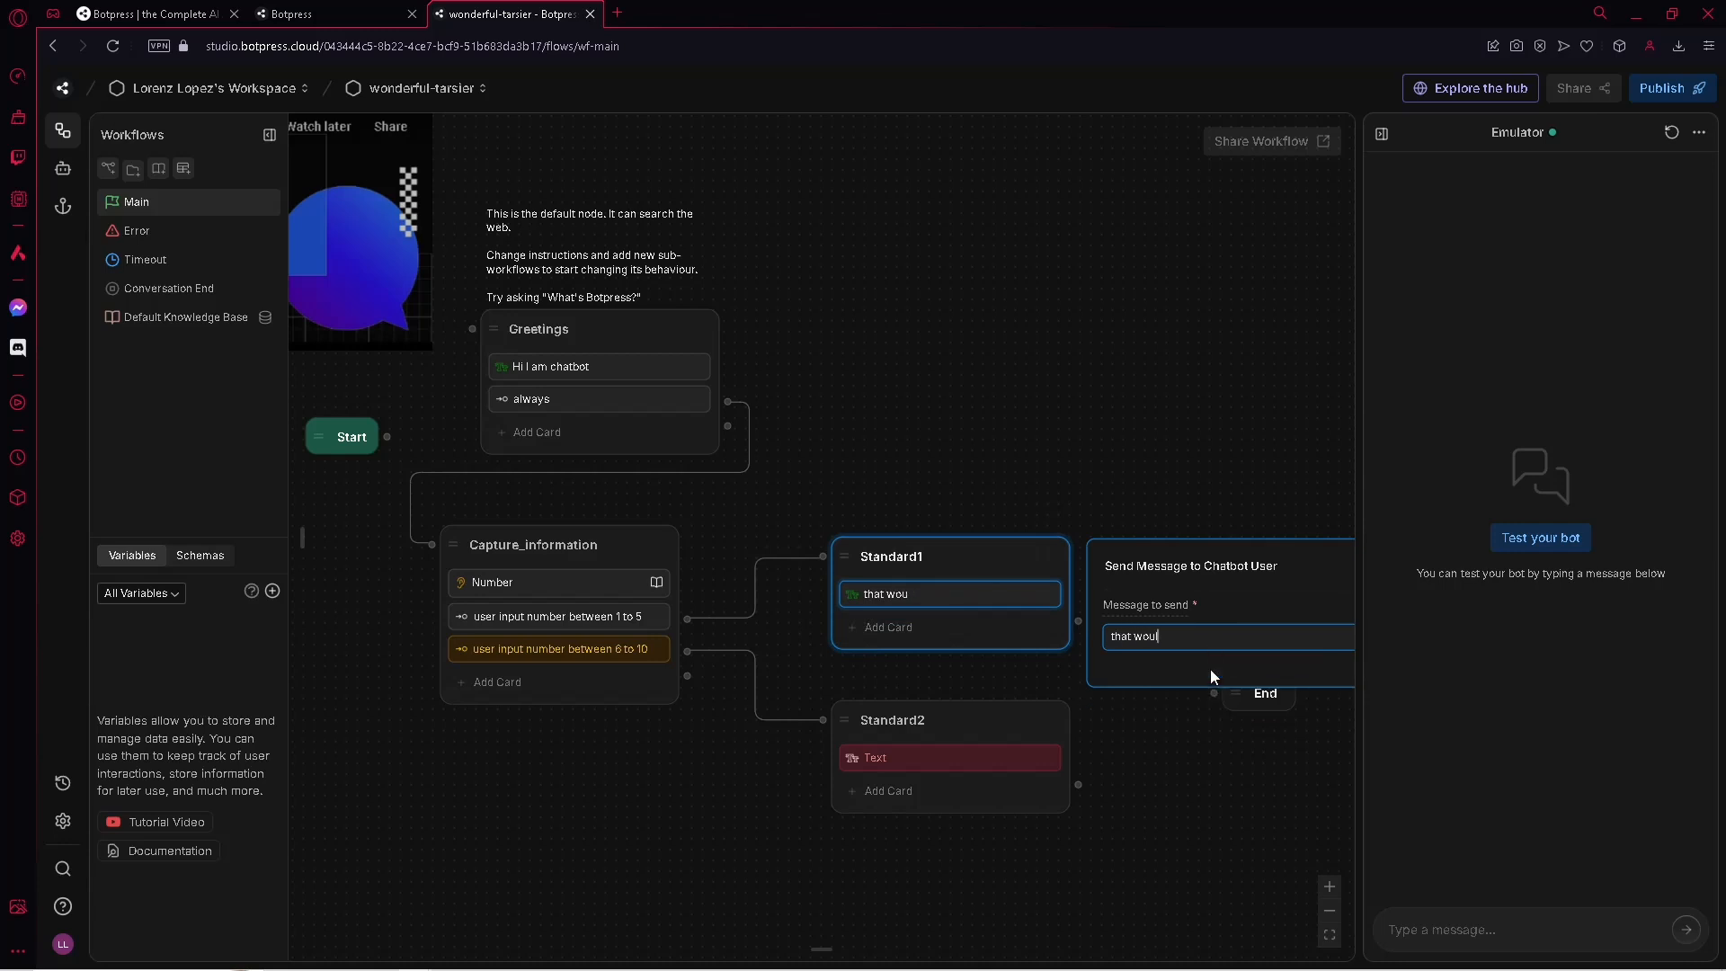
key(BackSpace)
key(BackSpace)
key(BackSpace)
key(BackSpace)
text(s great)
Set the Standard2 node's Text card message to "thats wonderful" and connect both Standard1 and Standard2 to the End node
click(996, 755)
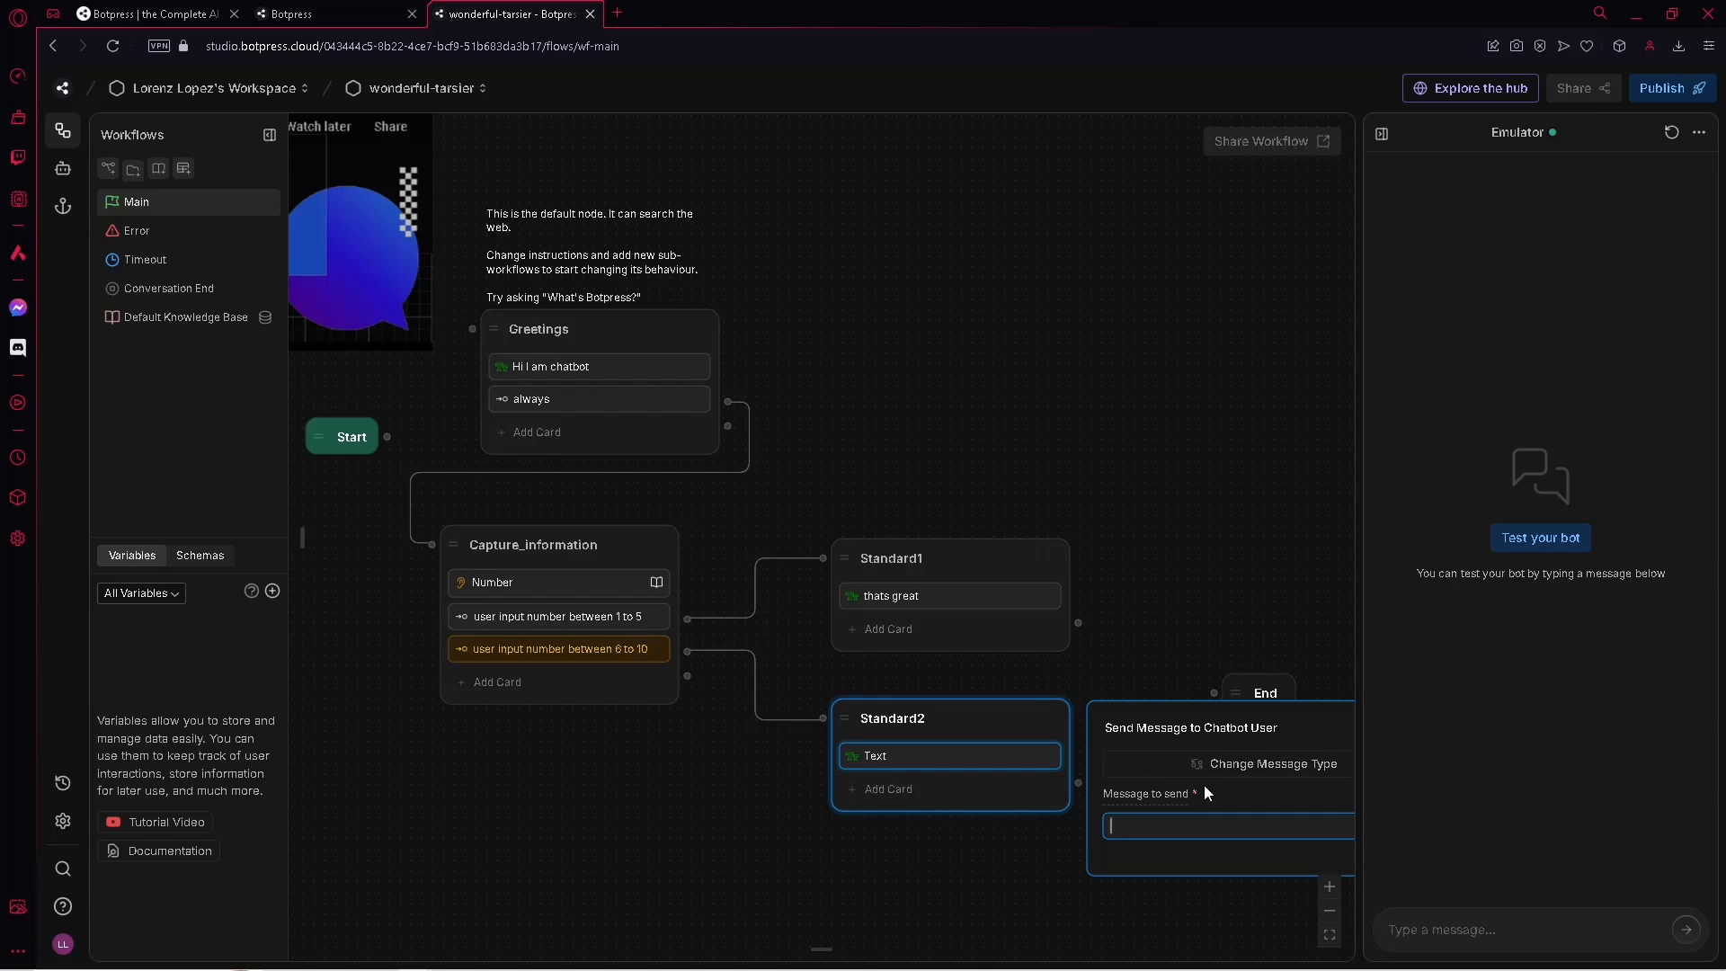
text(thats wo)
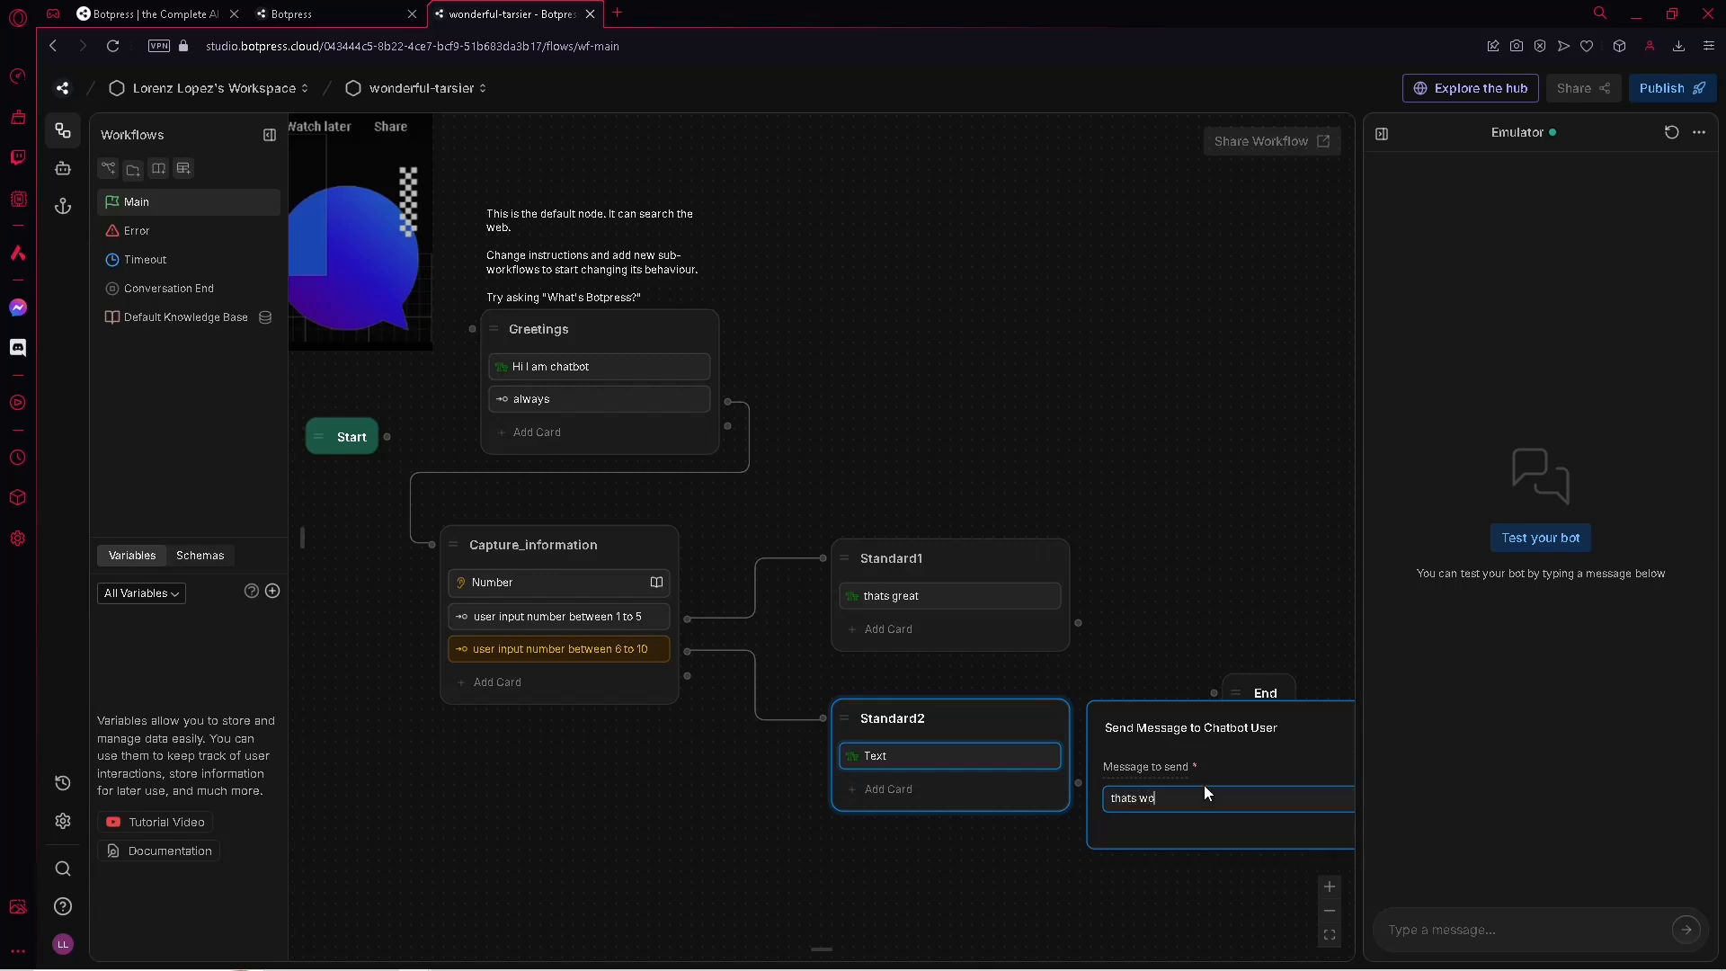
text(nderful)
click(1286, 576)
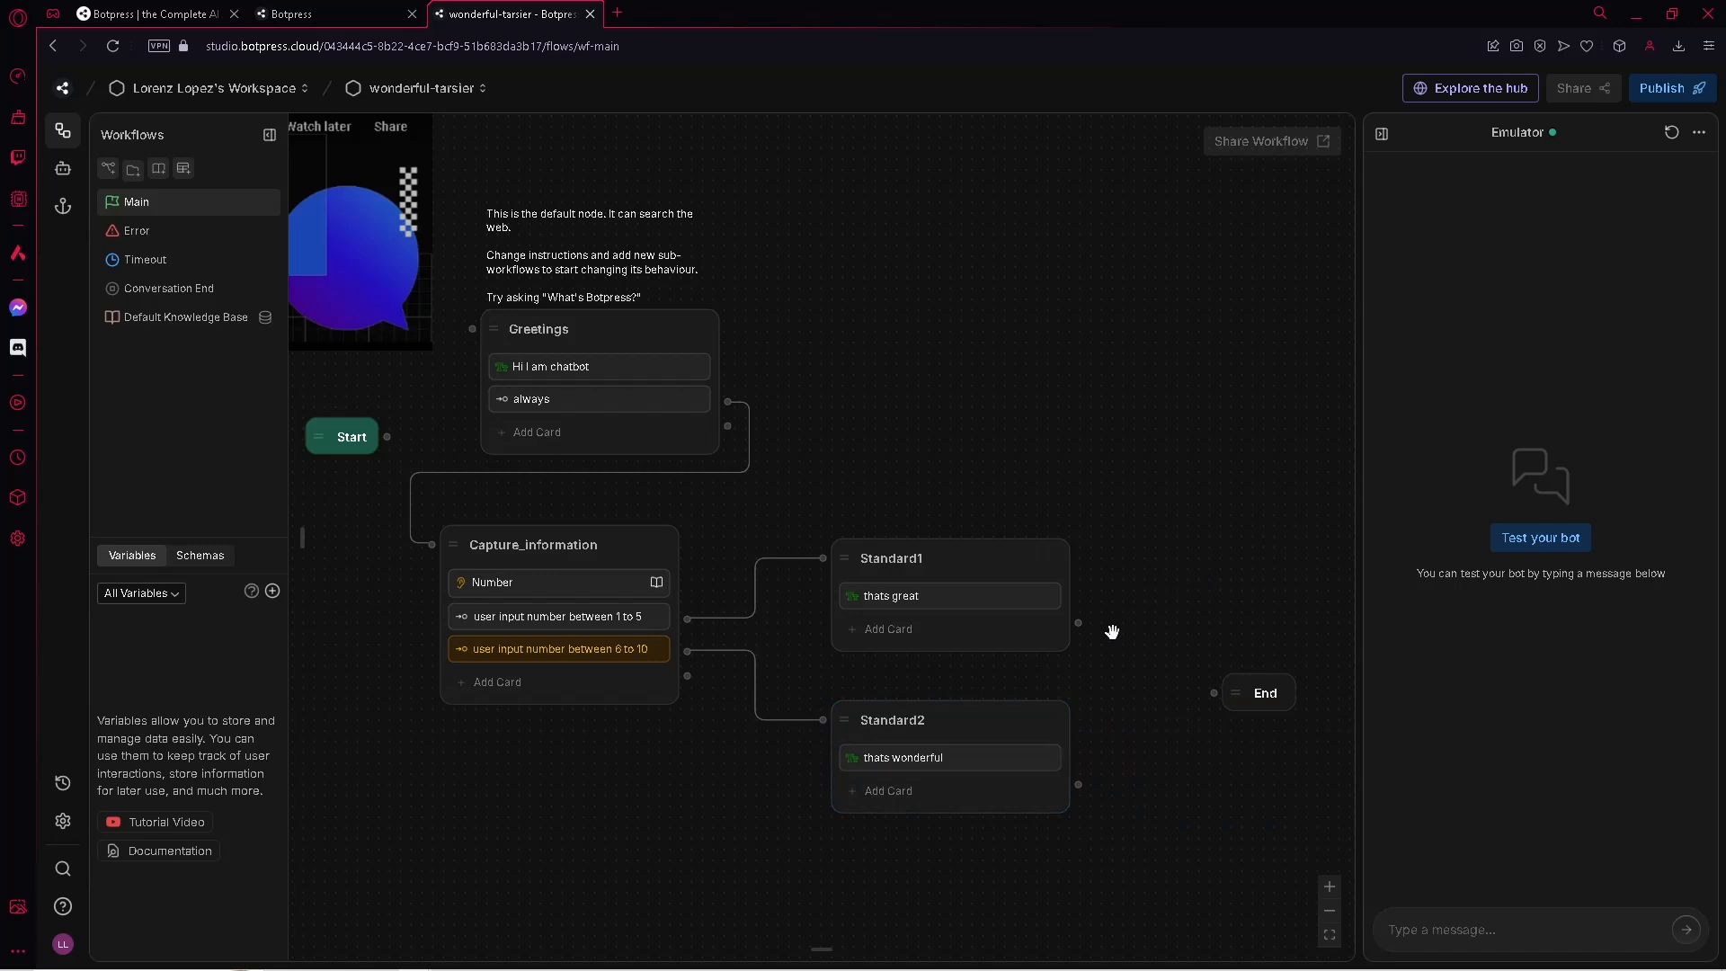
drag(1078, 622, 1214, 692)
drag(1085, 788, 1214, 692)
In the Conversation End workflow, add a Text card with the message "Thank you for purchasing!" to the Handler node
click(164, 289)
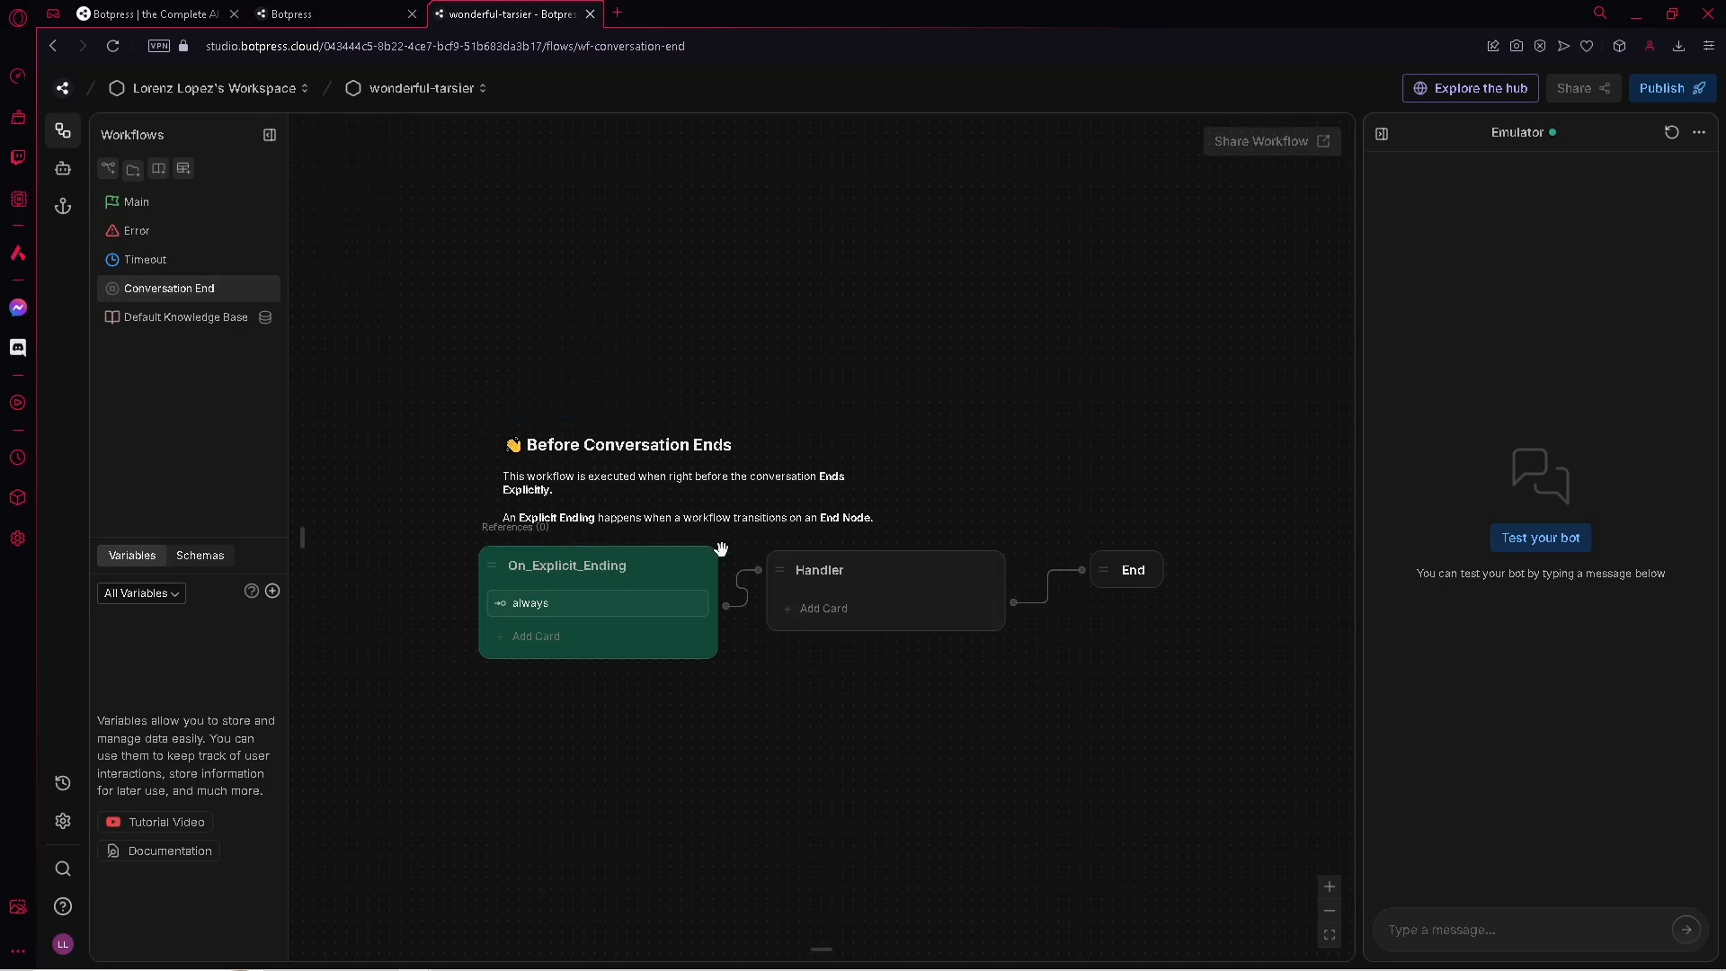
click(828, 613)
click(341, 219)
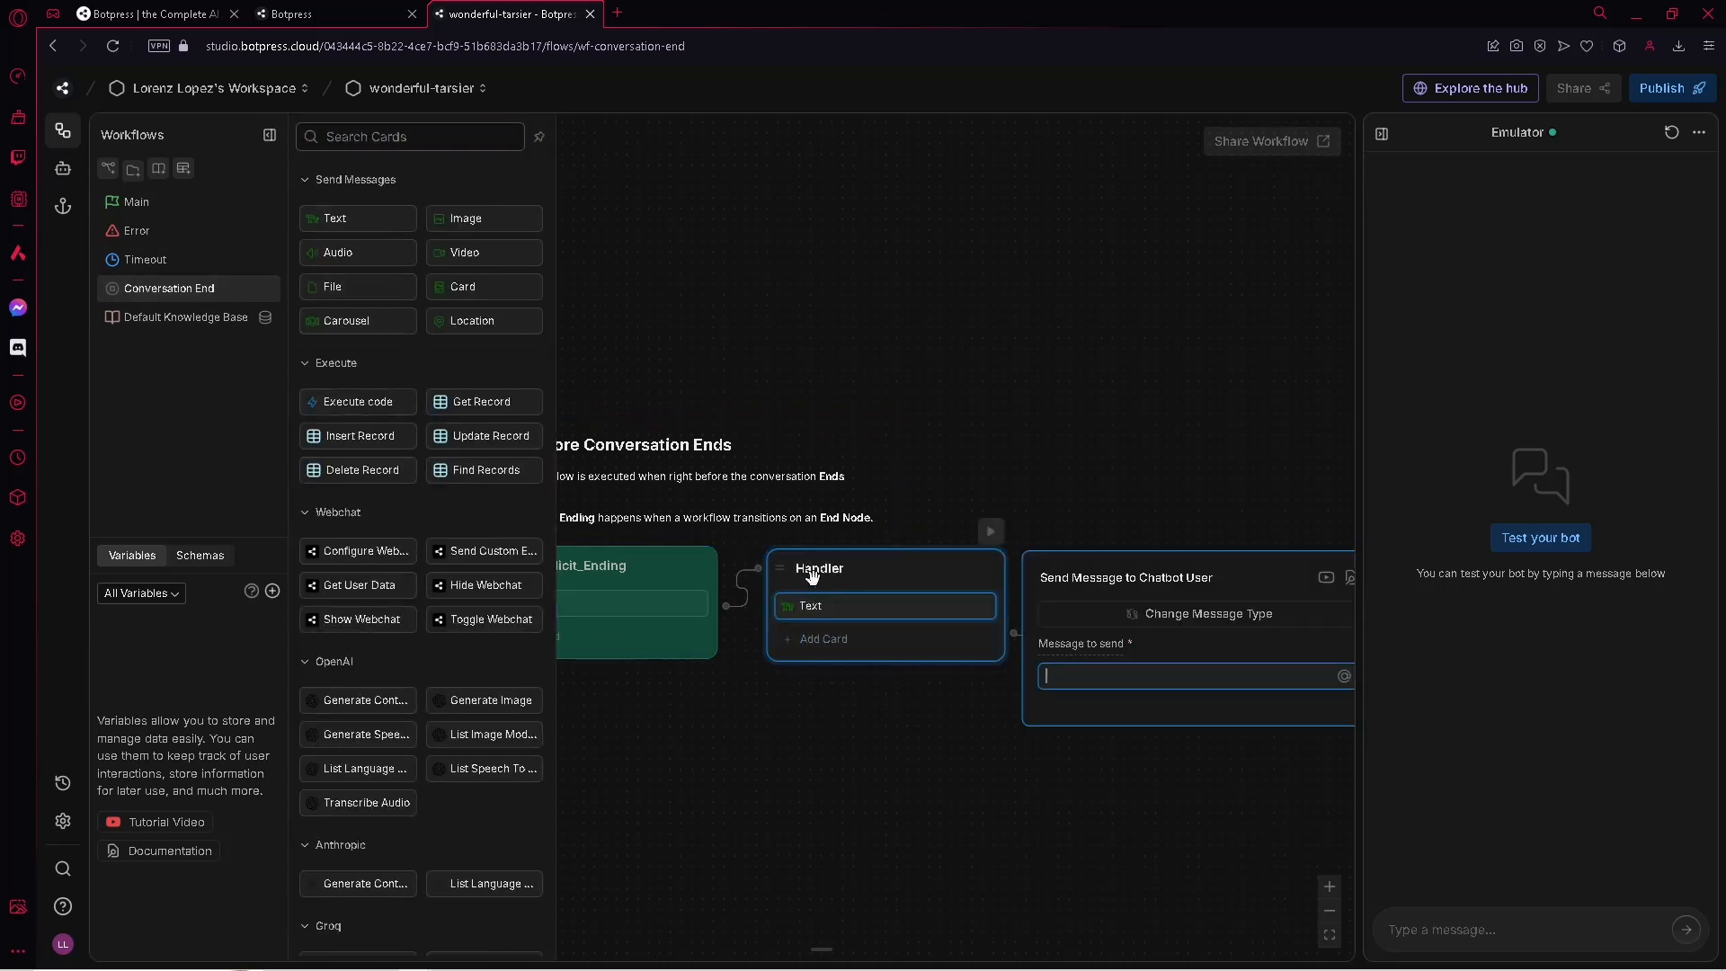
text(Thank you for purchasing!)
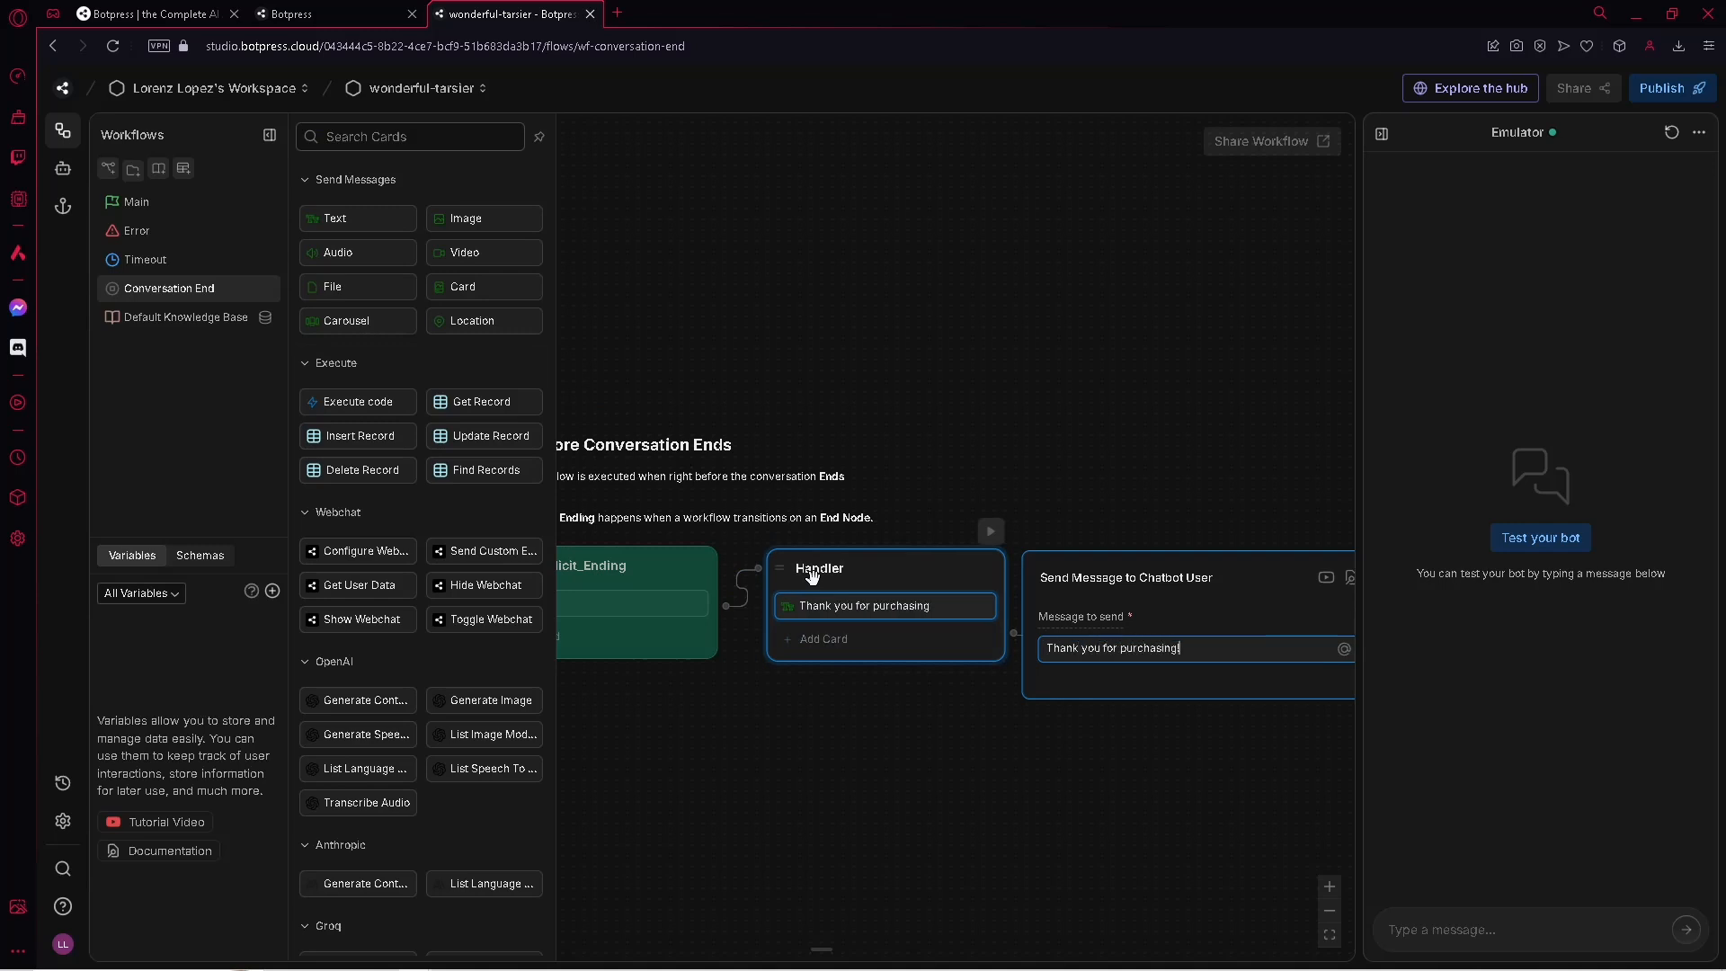
click(931, 739)
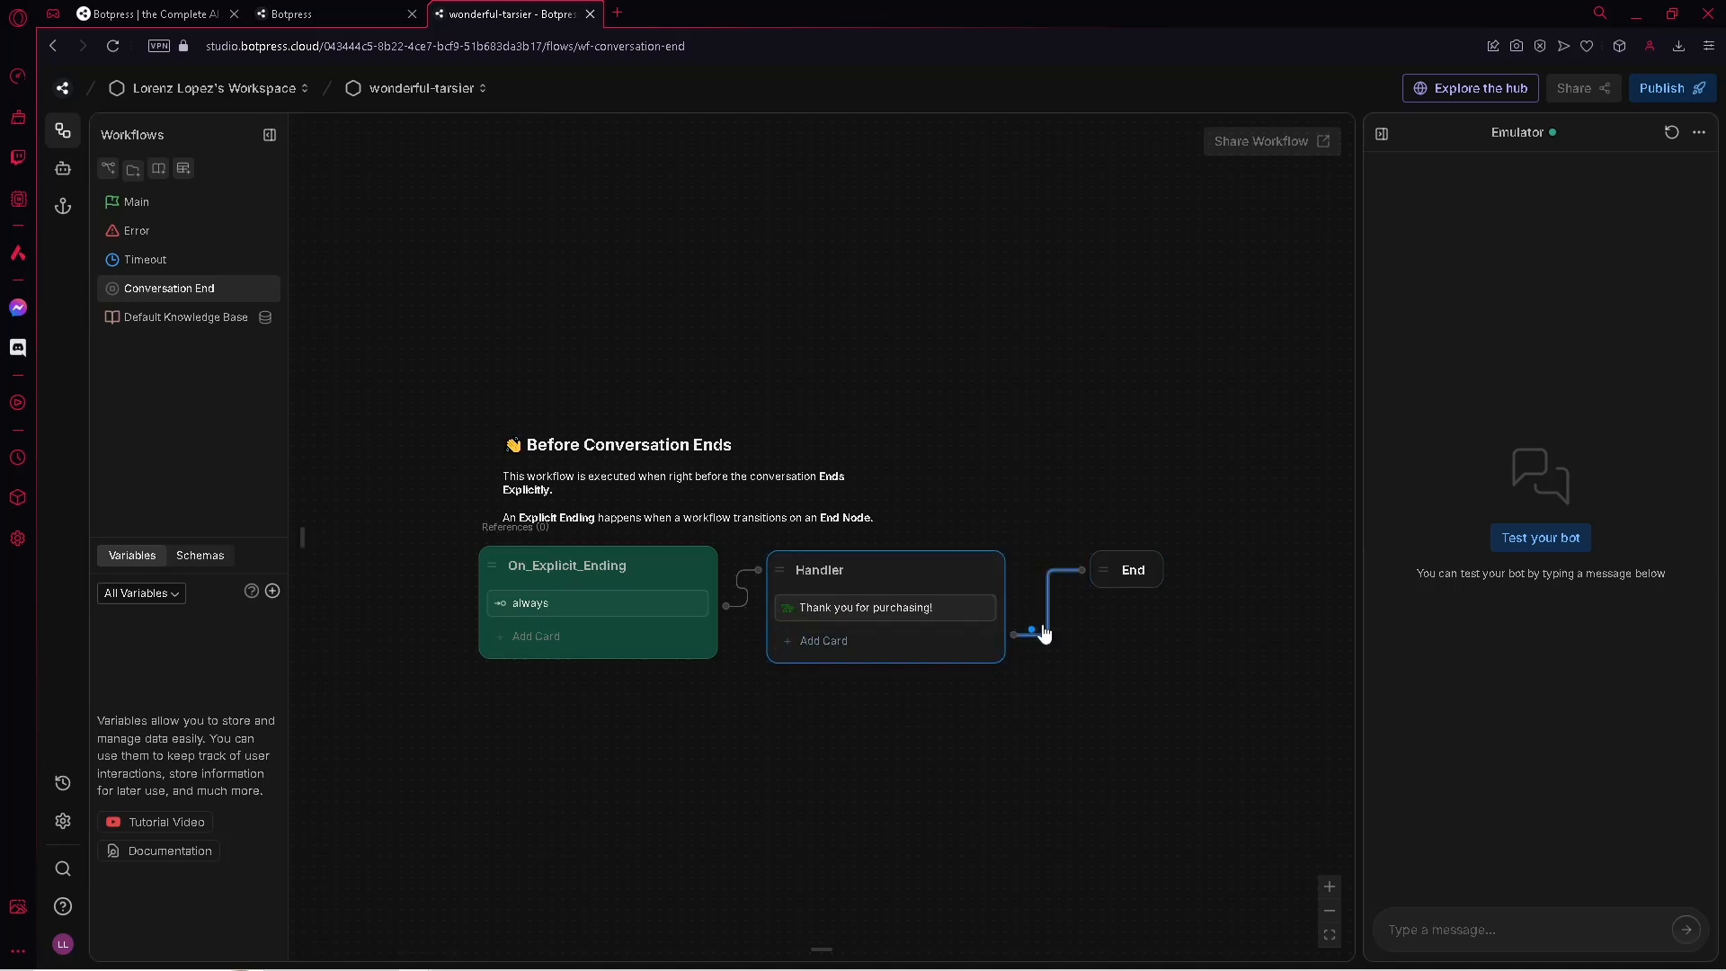
click(701, 635)
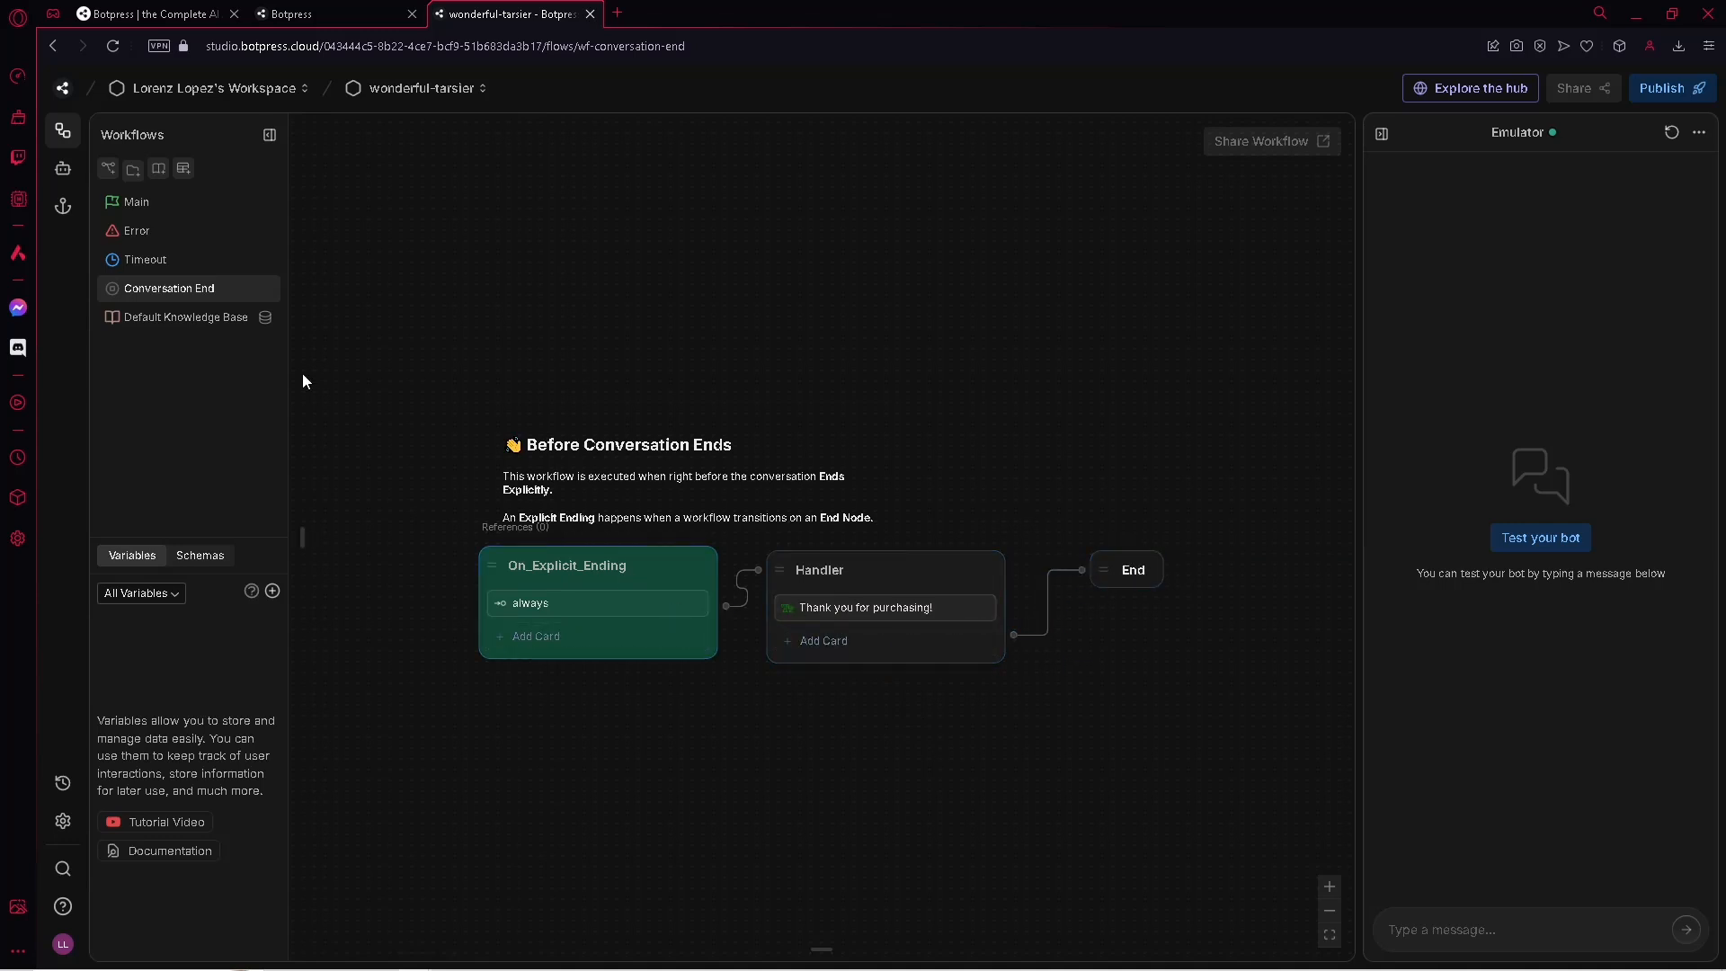
Add an Expression card to the Handler node with its transition connected to End, and return to the Main workflow
click(845, 644)
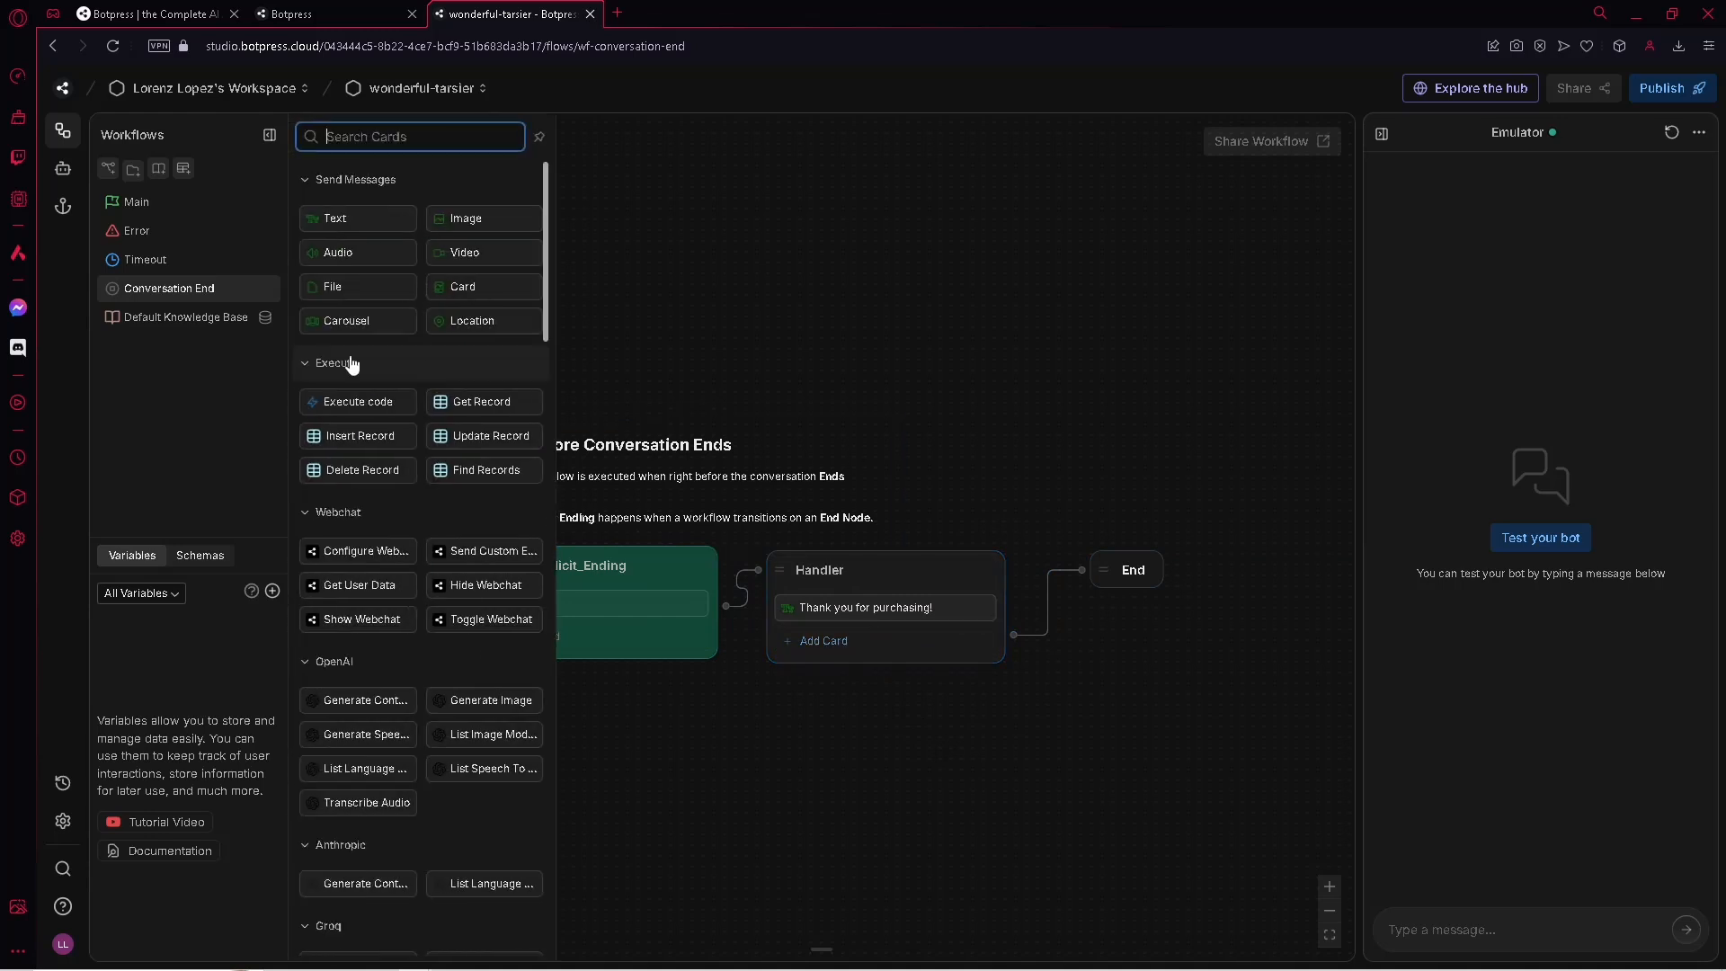
scroll(467, 644, down, 5)
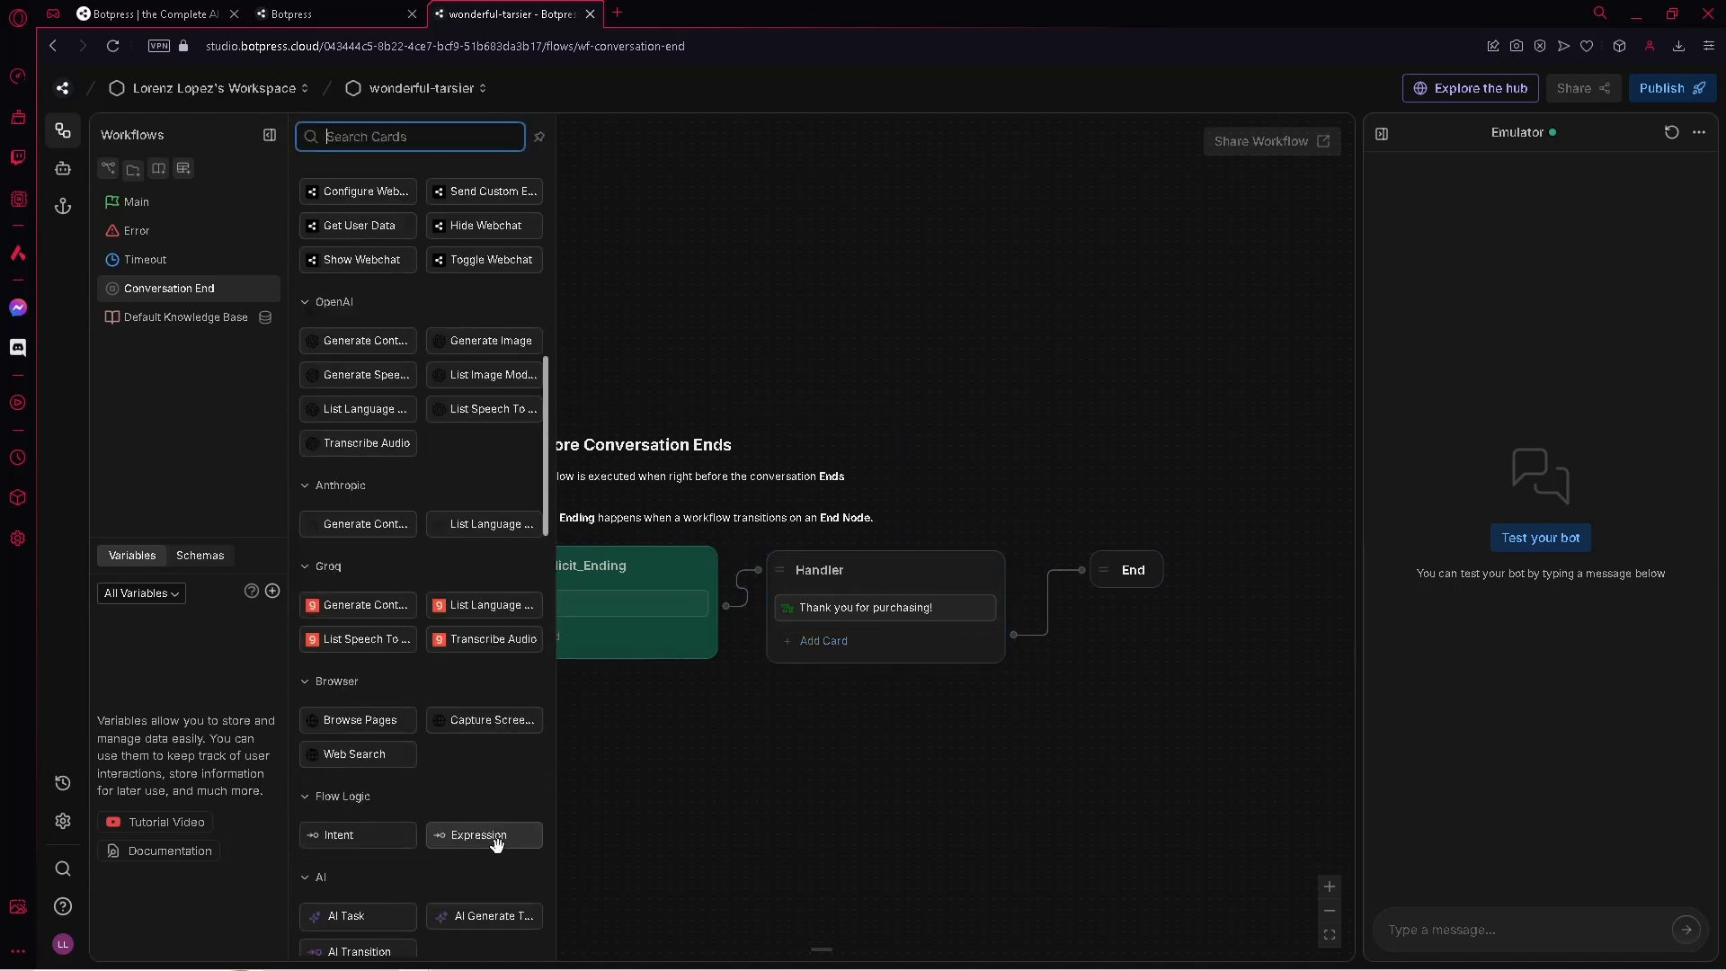
click(484, 835)
click(913, 755)
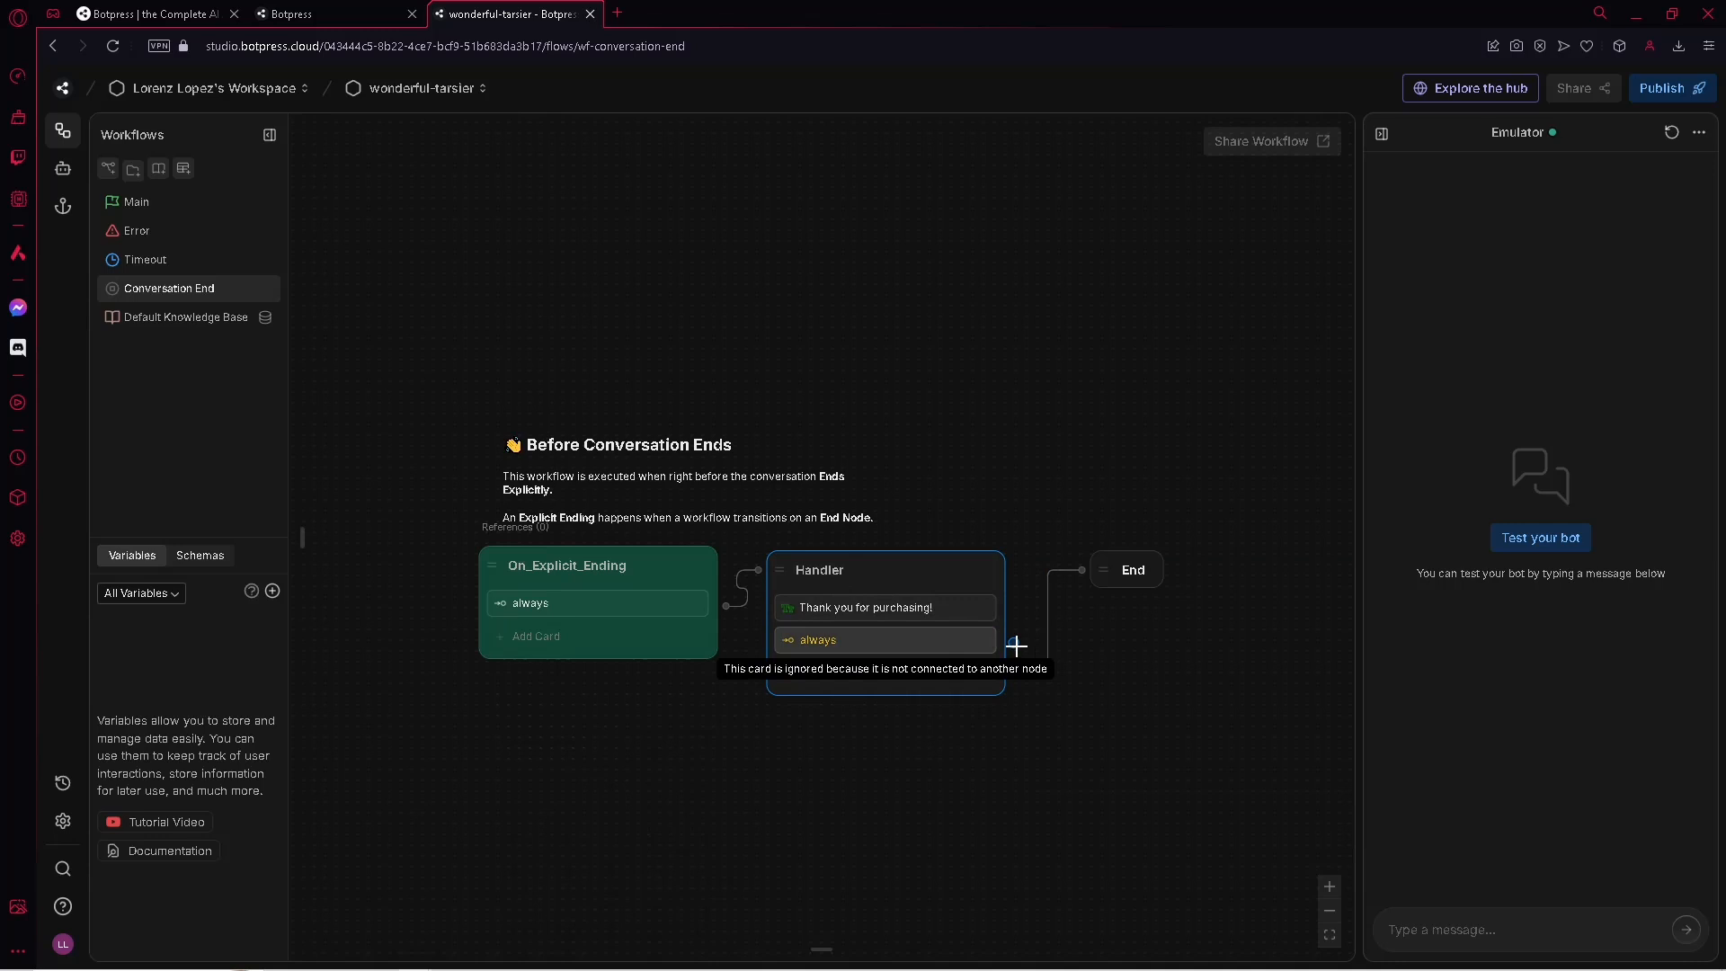
drag(1026, 646, 1124, 569)
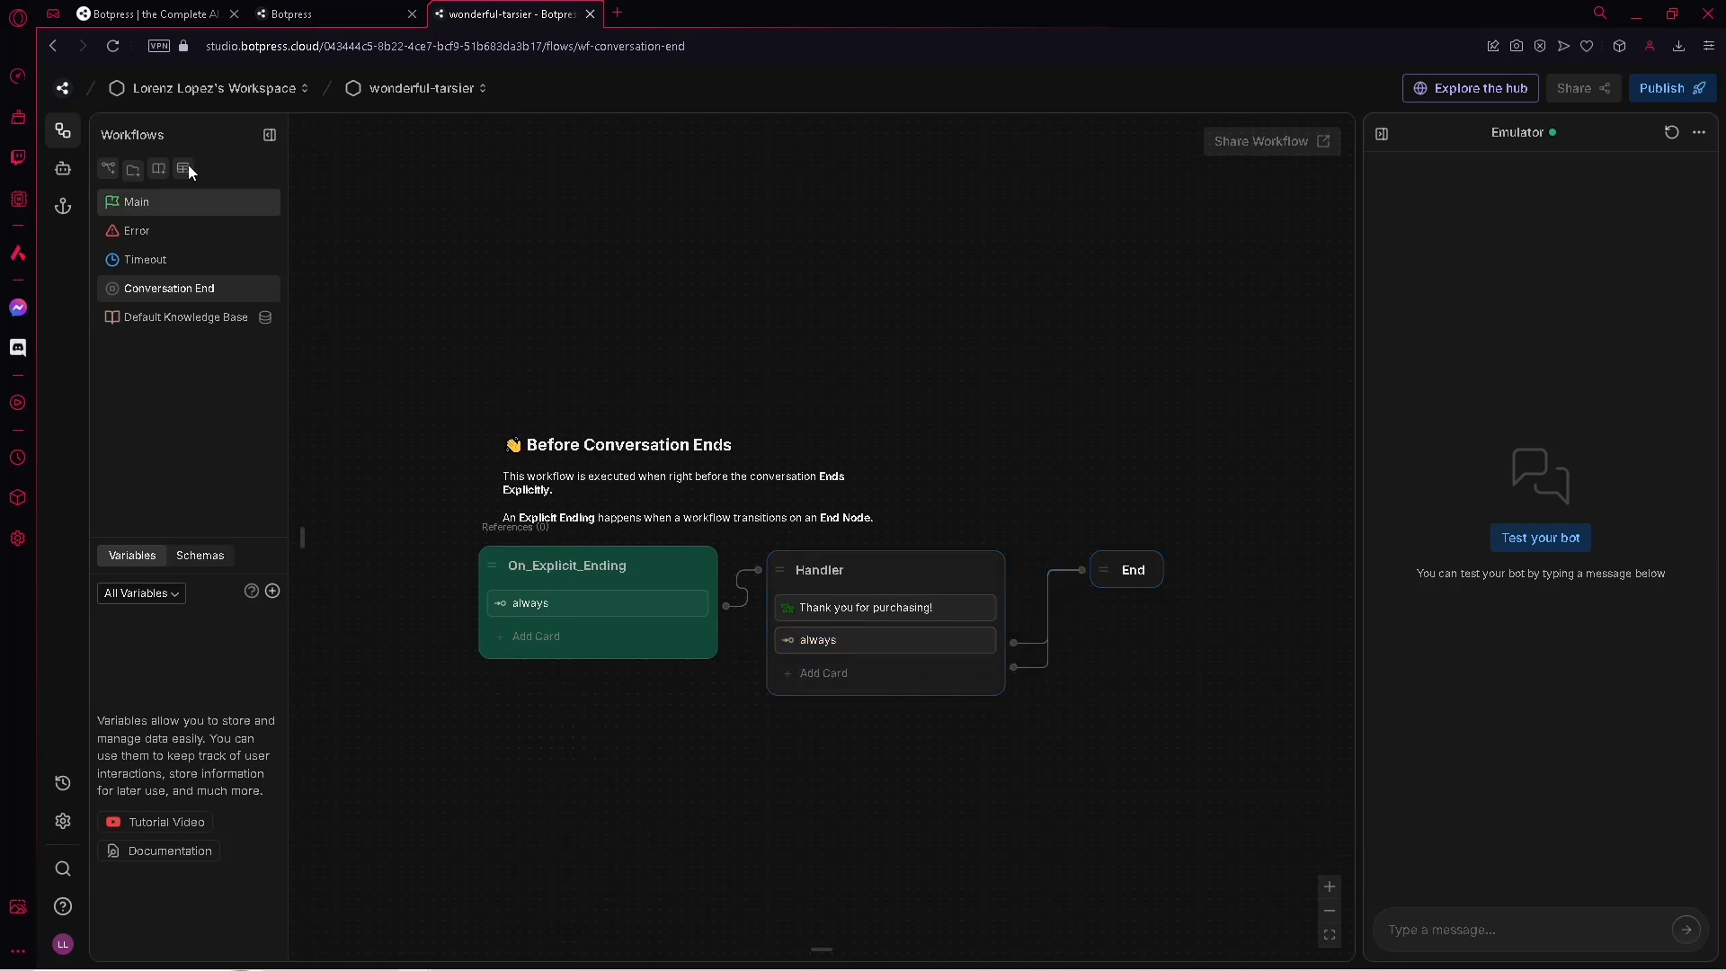
click(176, 204)
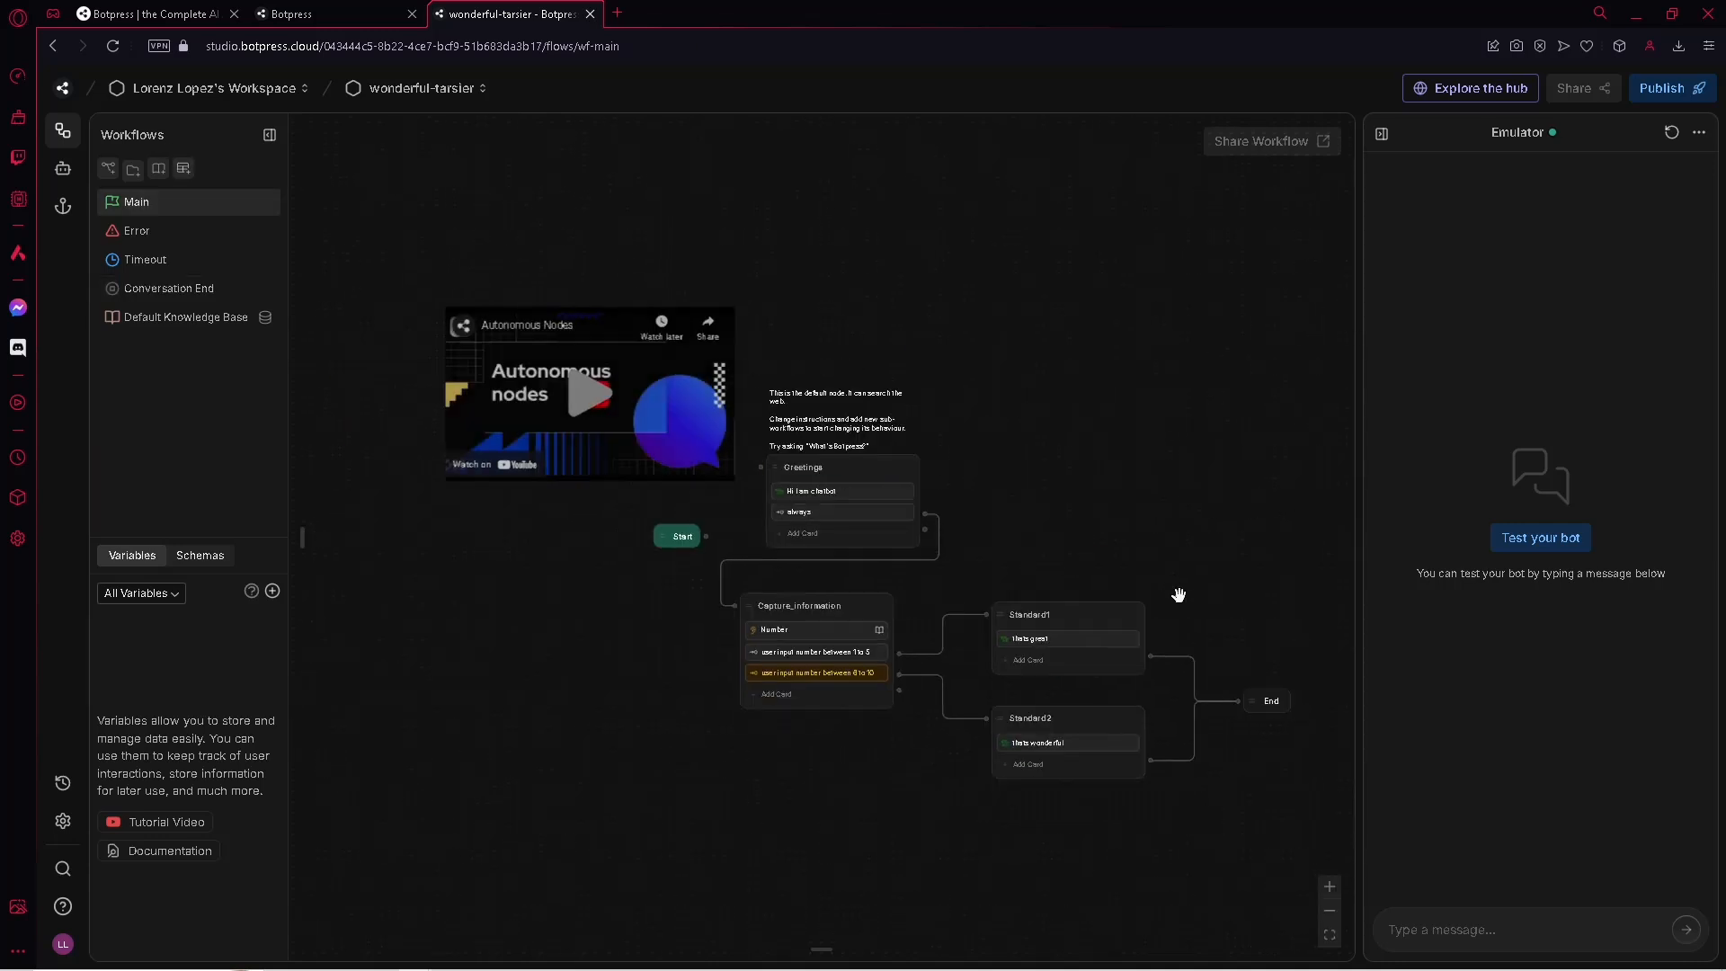
Test the bot once in the emulator and connect the Start node to the Greetings node
click(1540, 544)
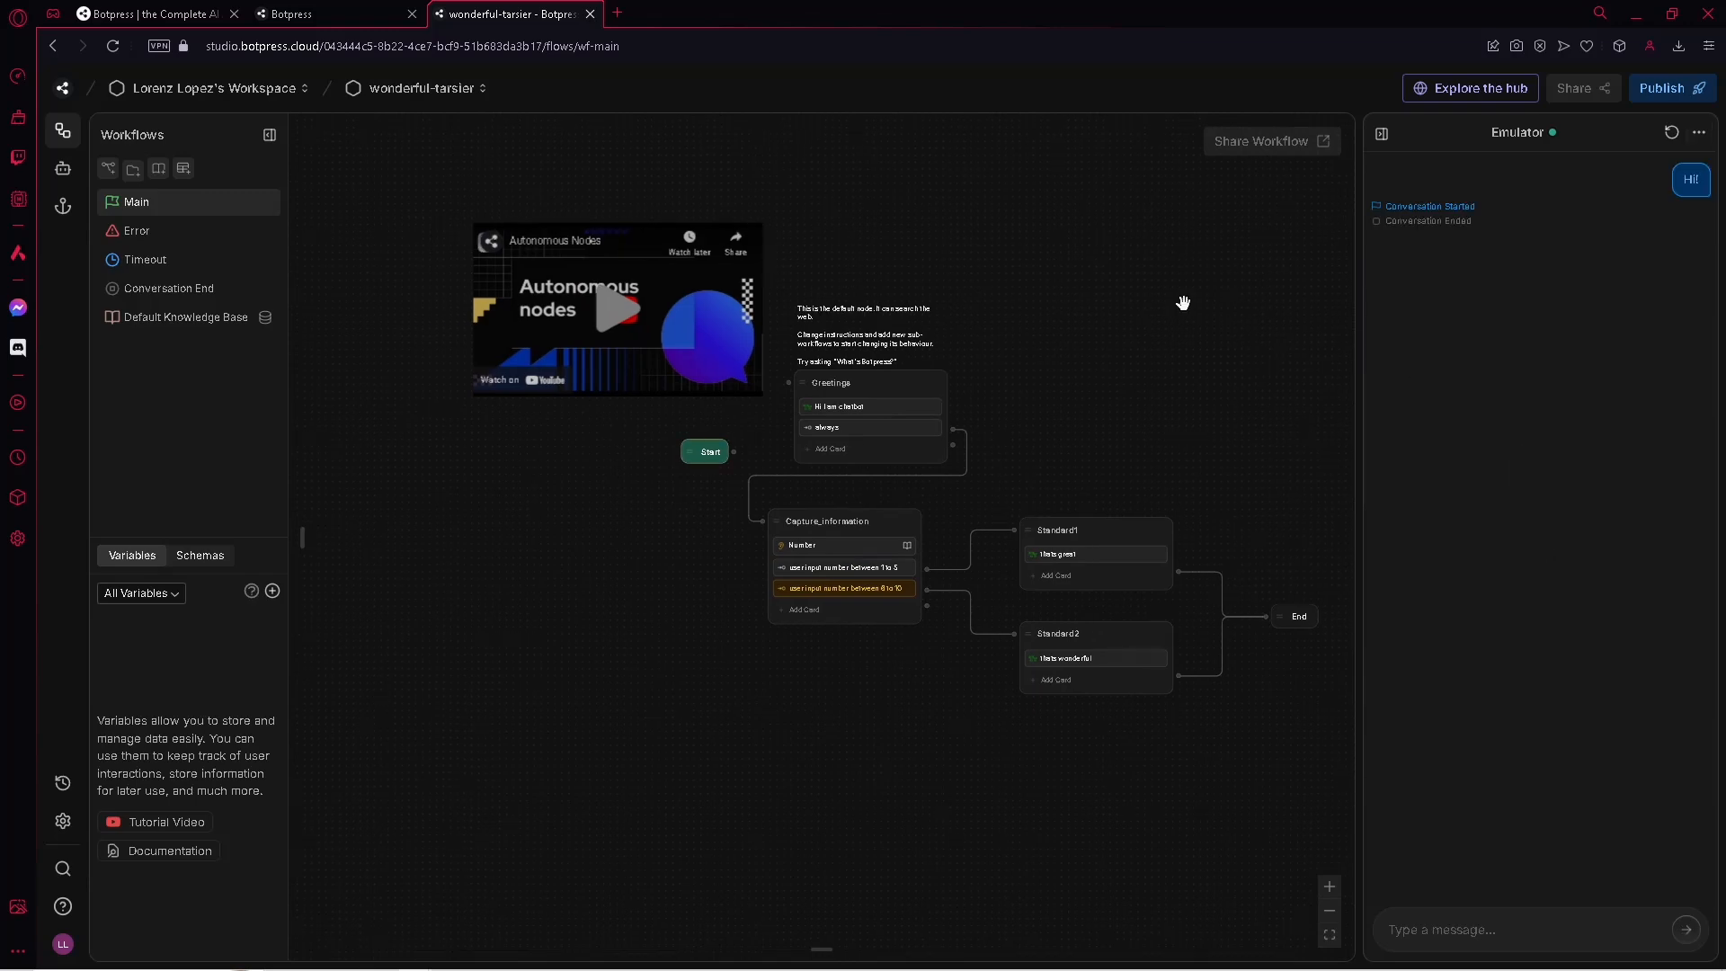
drag(636, 461, 721, 354)
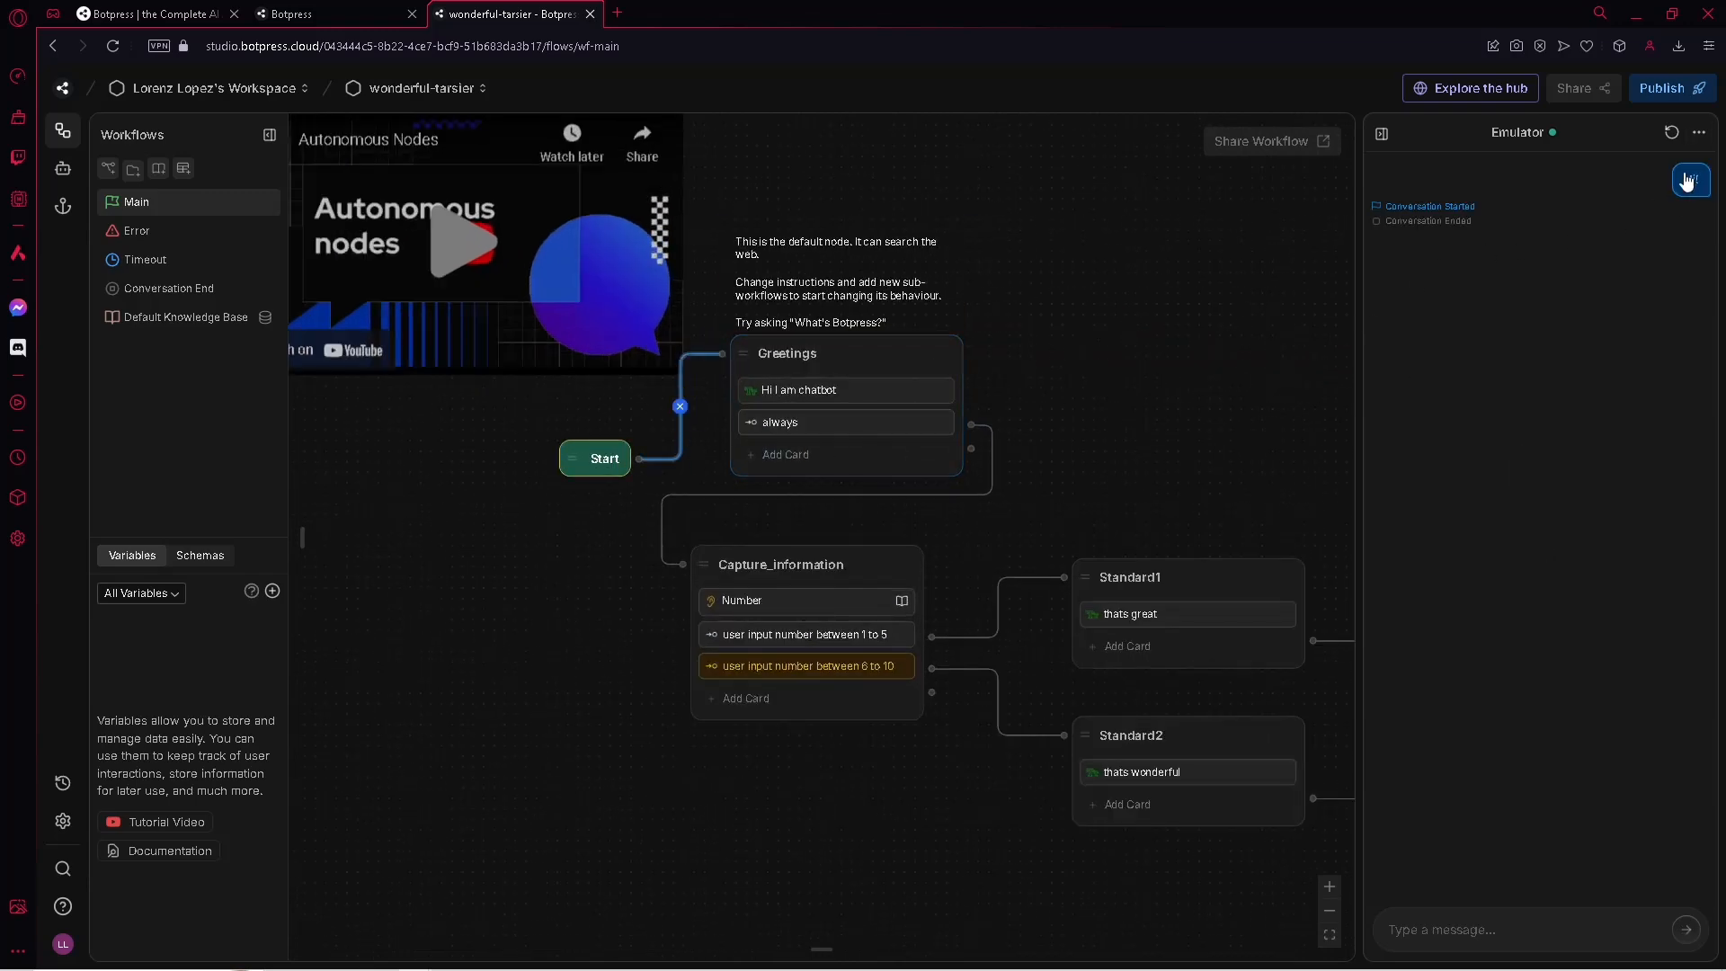
Start a fresh test conversation in the emulator and answer the item-count question with 3
click(1699, 132)
click(1659, 173)
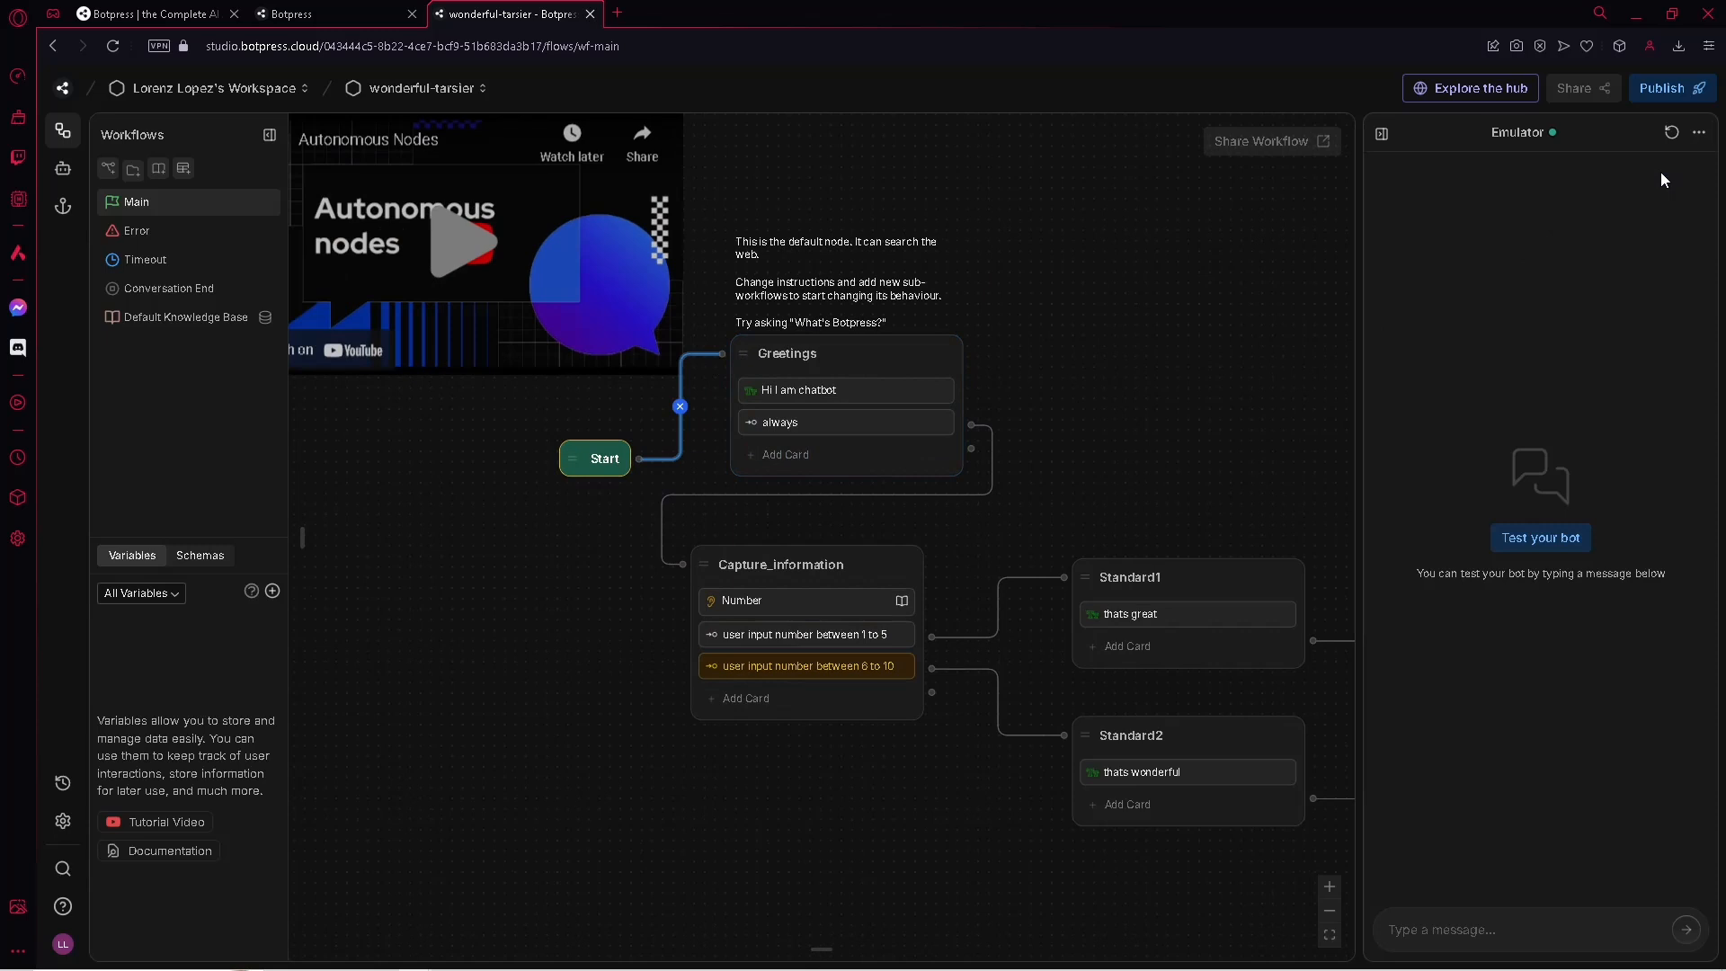
click(1534, 537)
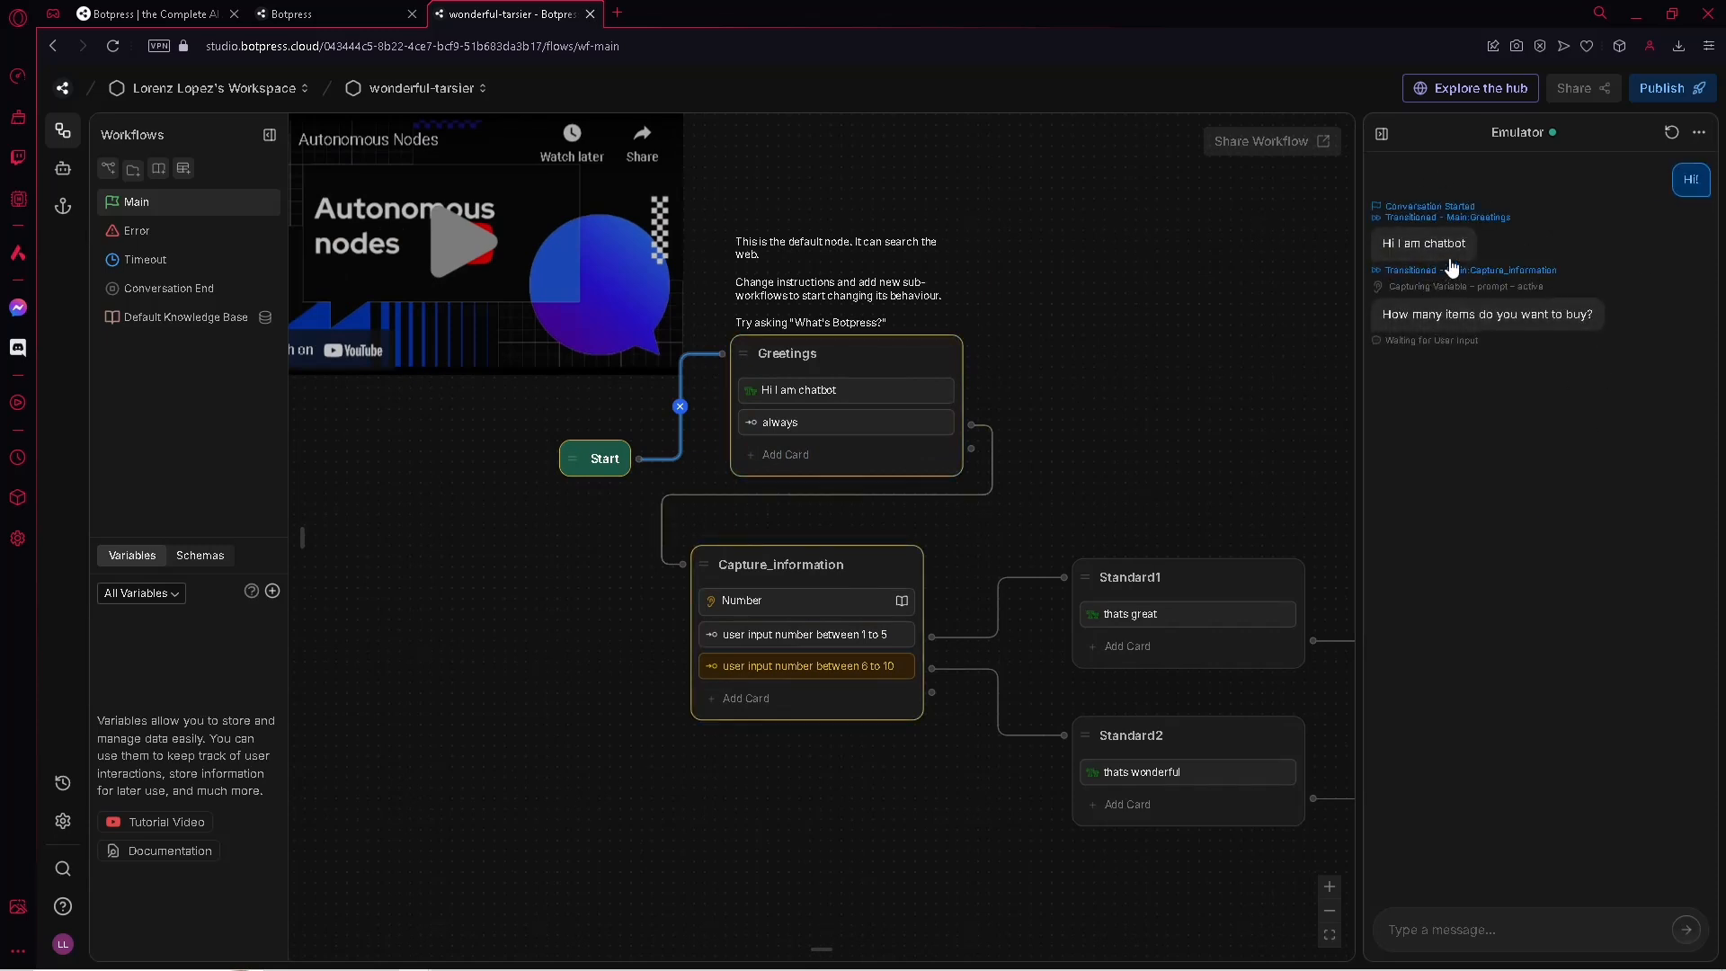
click(1452, 917)
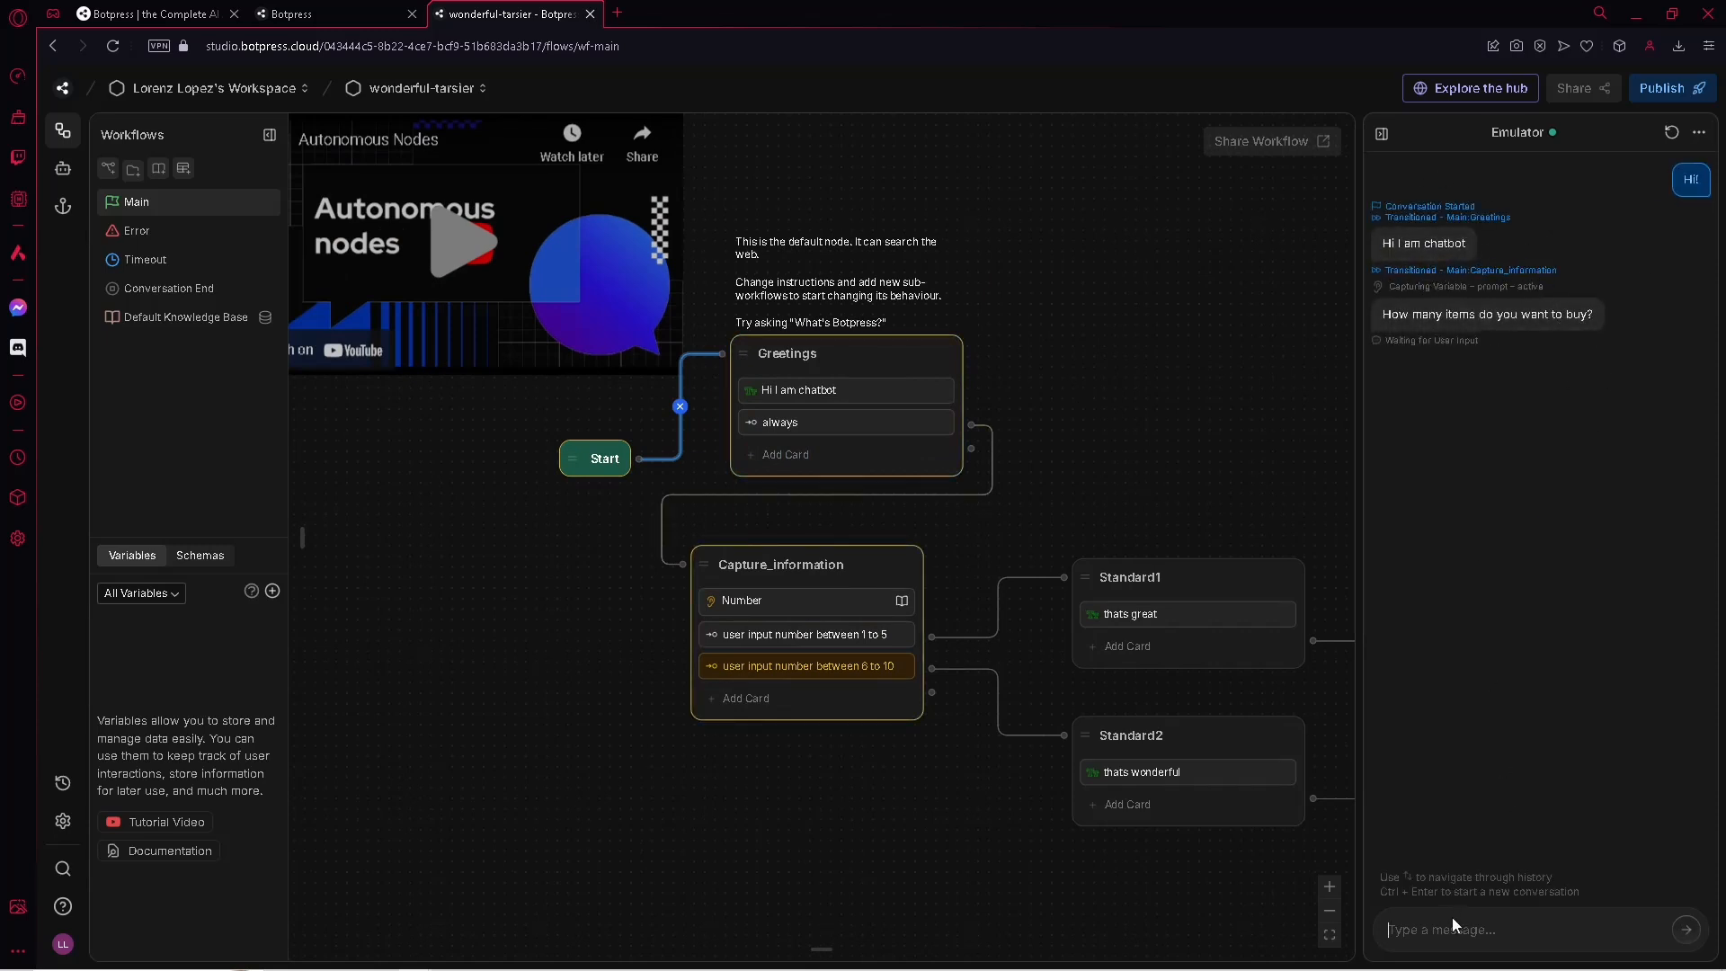
text(3)
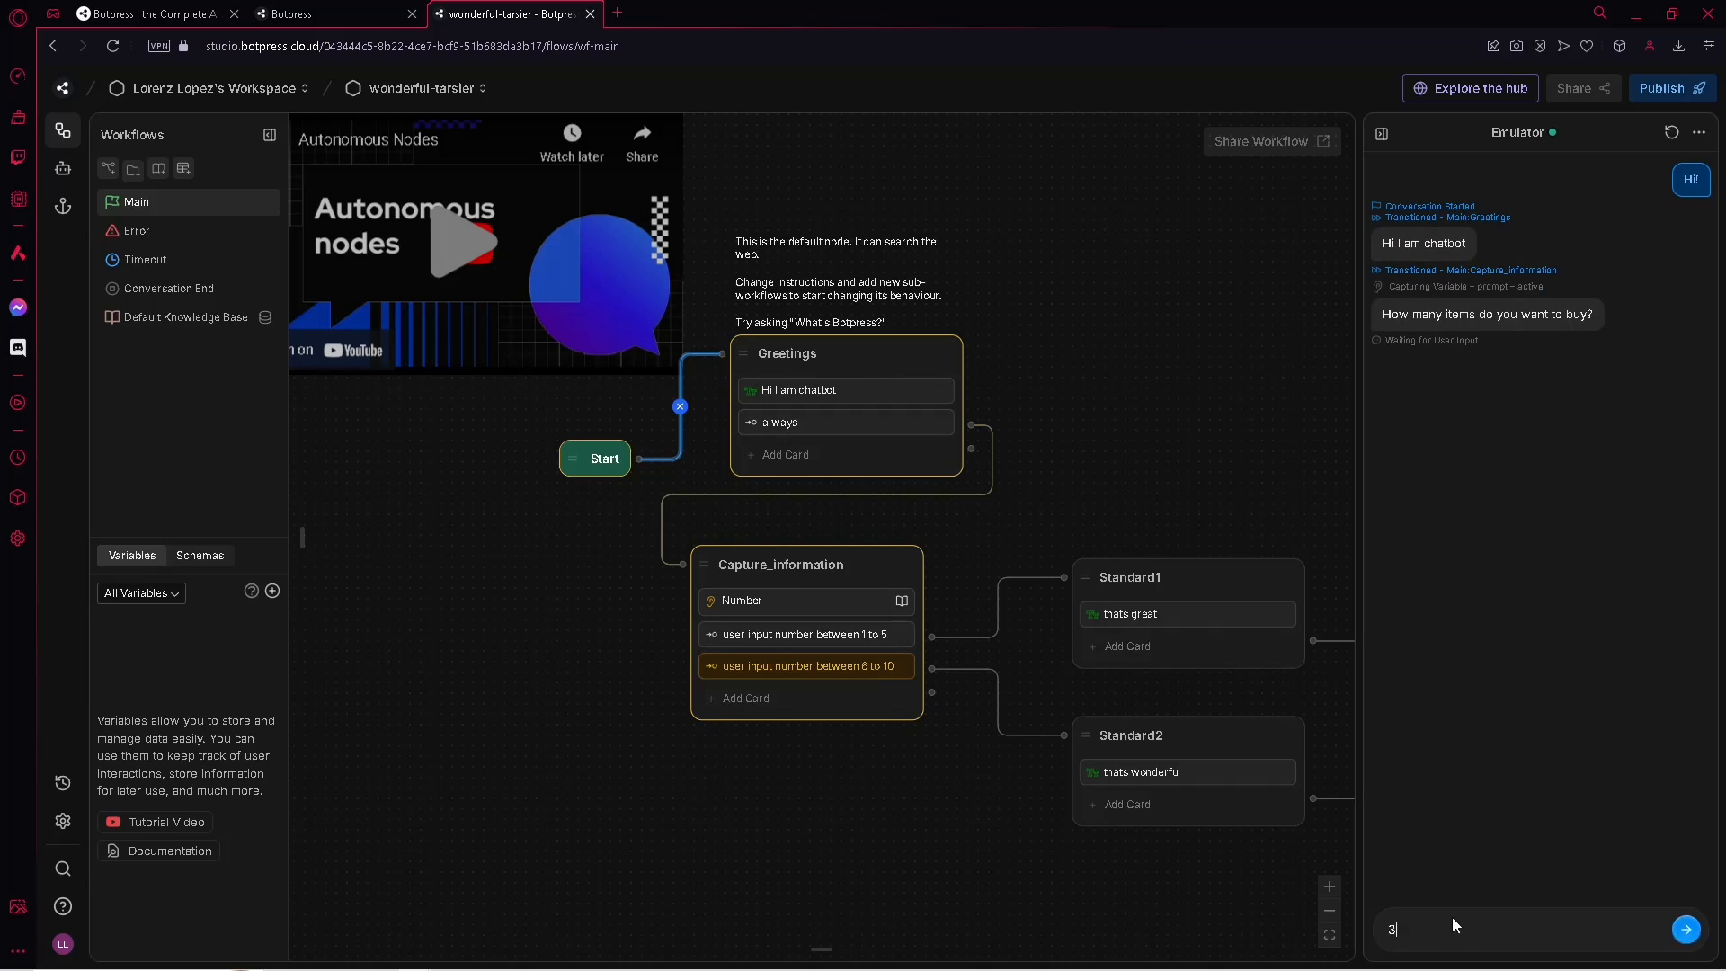
click(1685, 928)
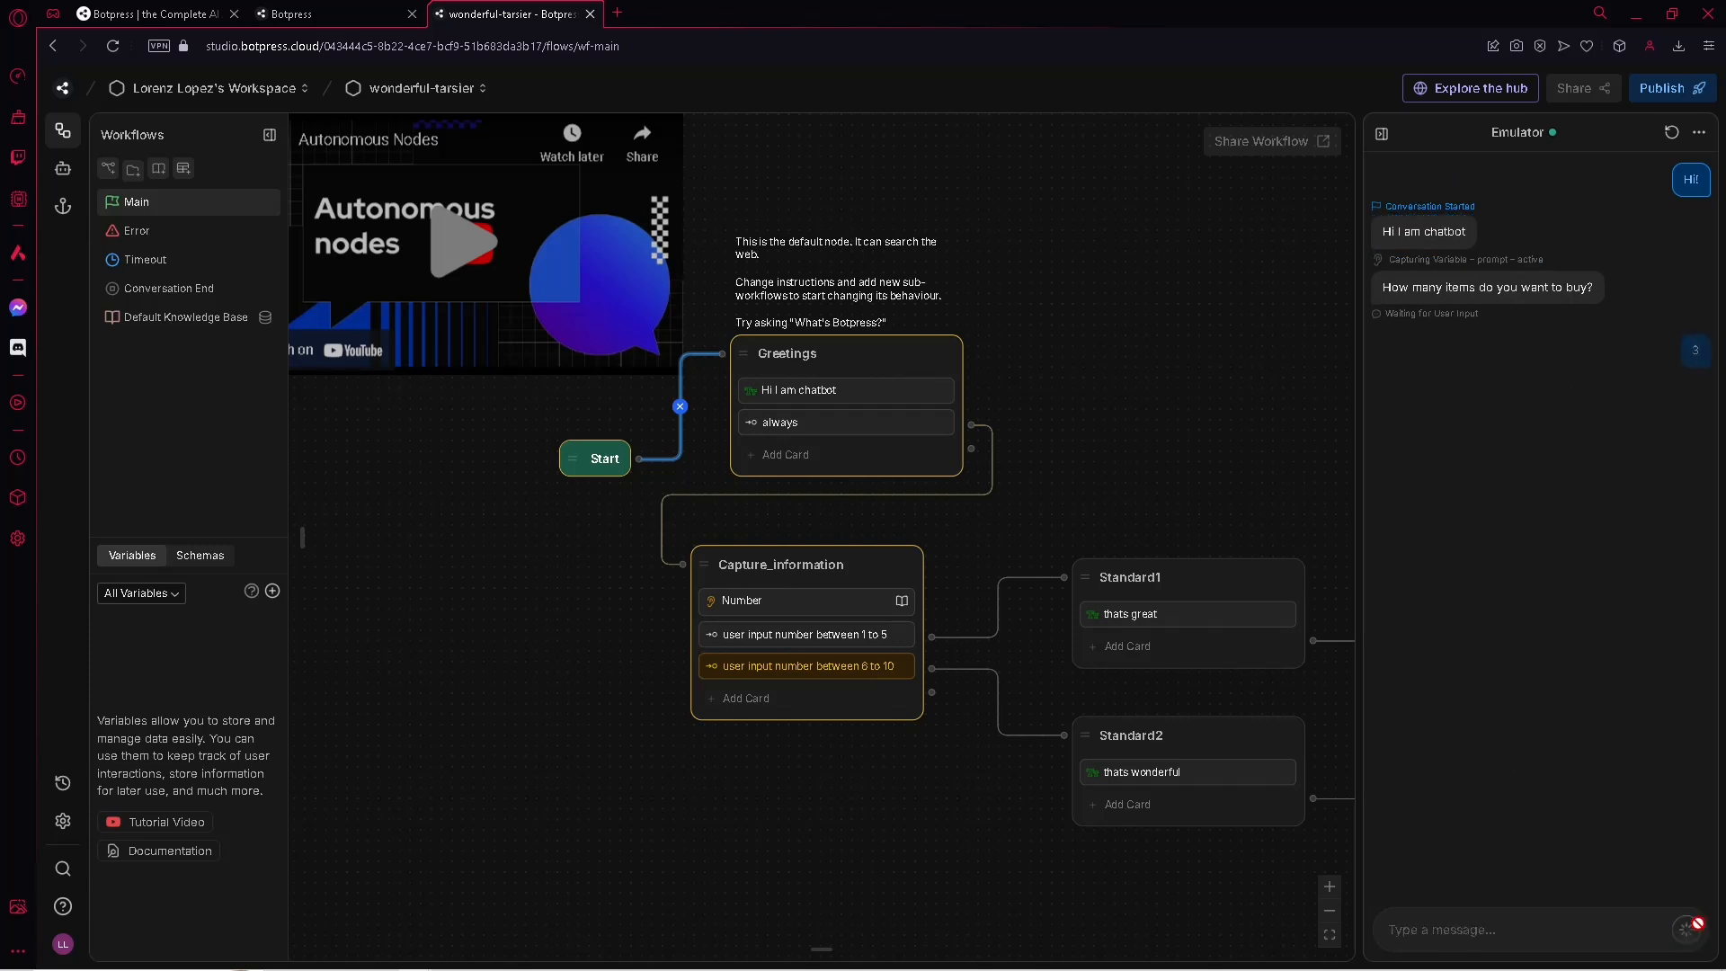